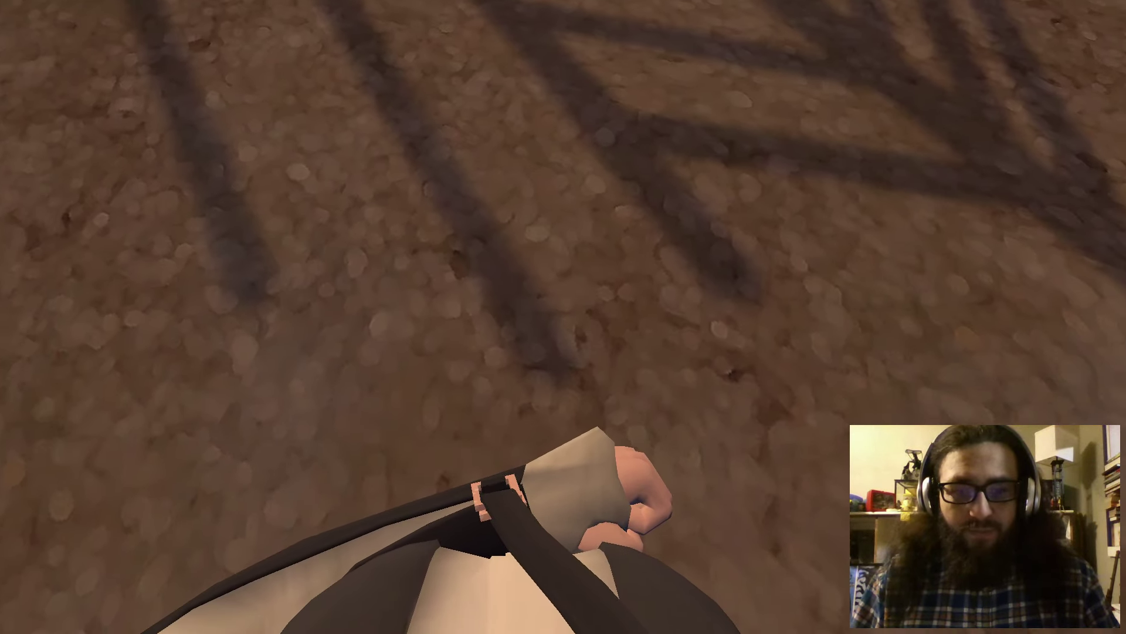
Step: Escape out of gameplay to the Dead Secret title menu
key("Escape")
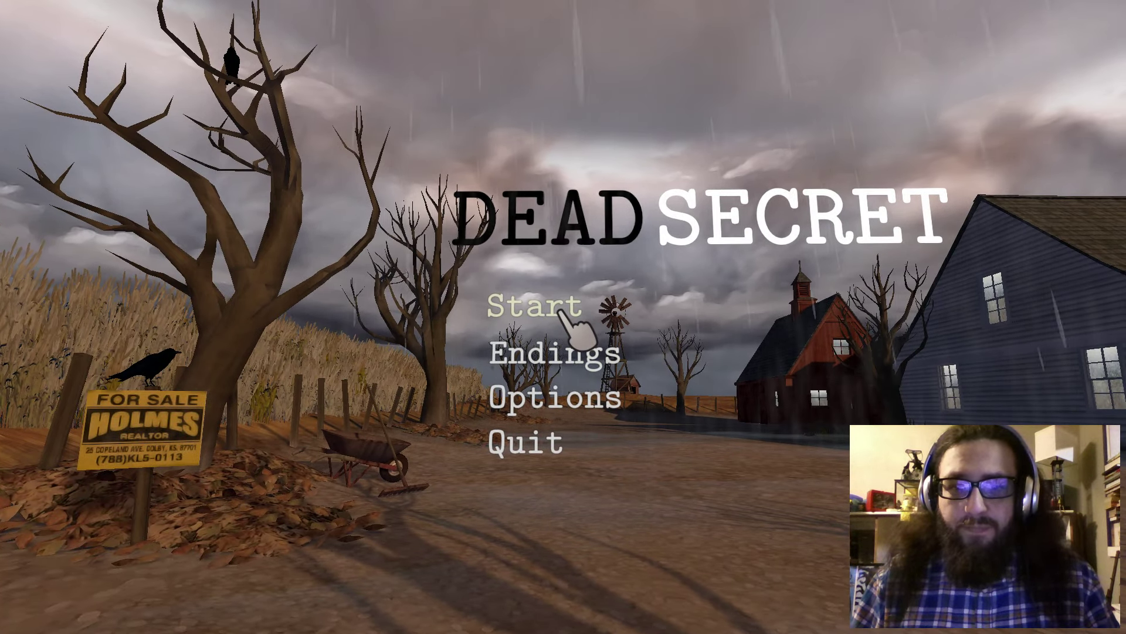
Step: Start a new game and let the research-dossier intro play into the house
left_click(560, 311)
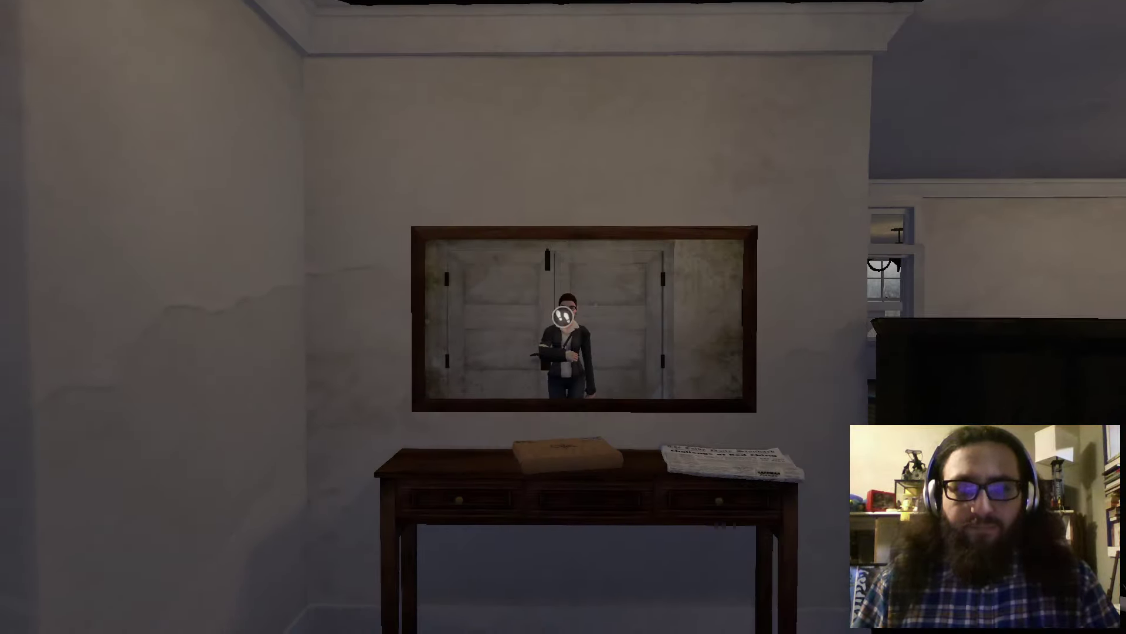
Step: Leave the pause menu, then examine the parcel and newspaper on the hall table
left_click(563, 317)
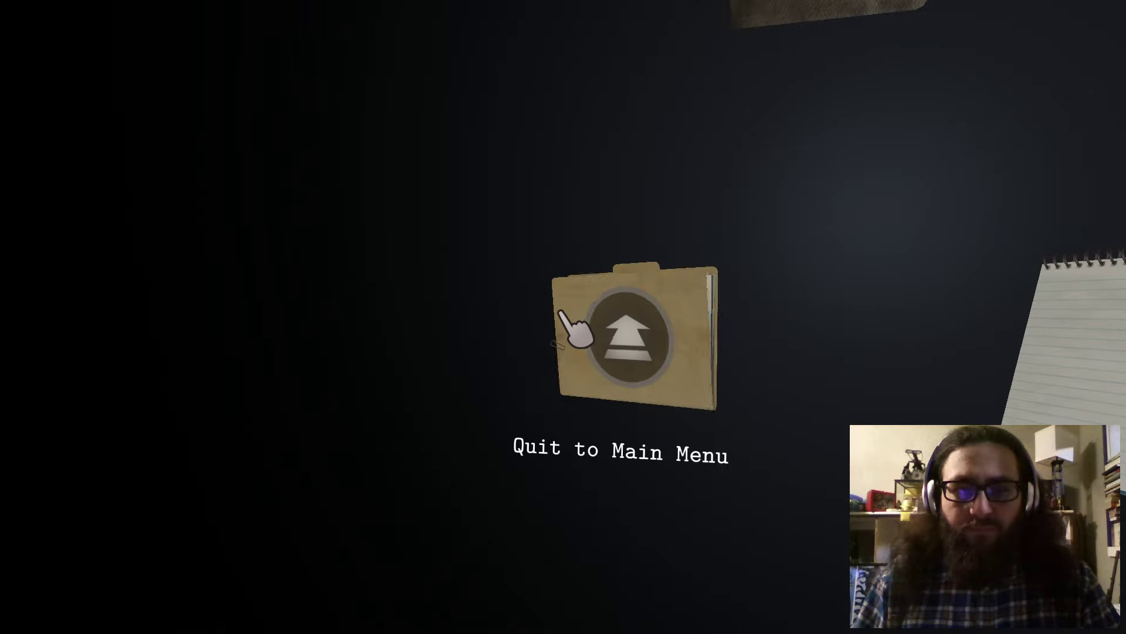
left_click(569, 325)
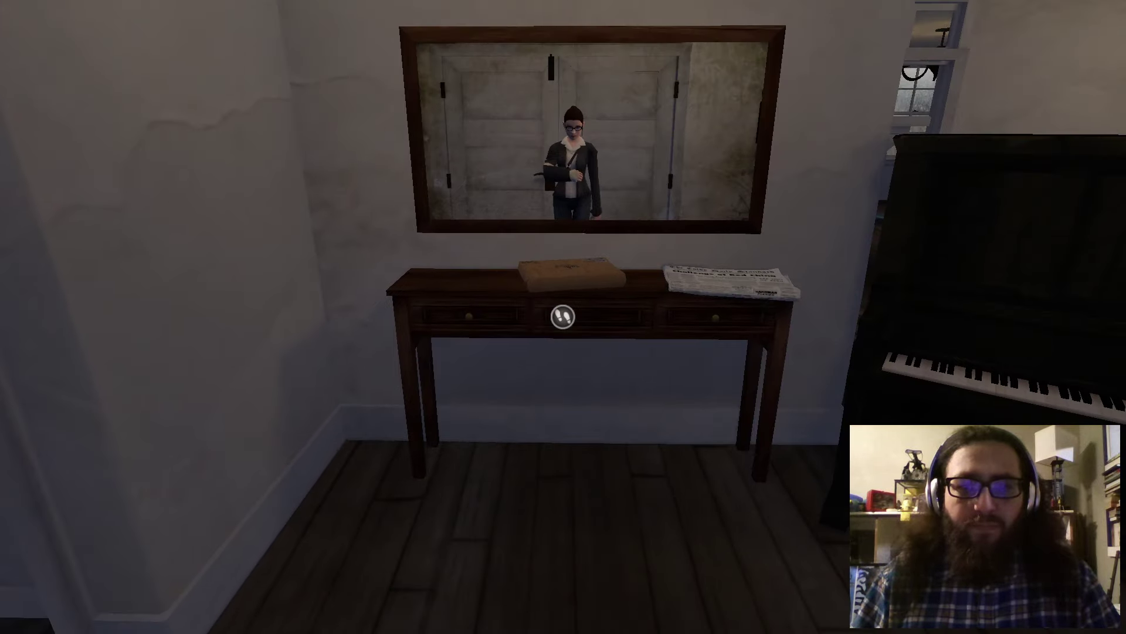
left_click(563, 317)
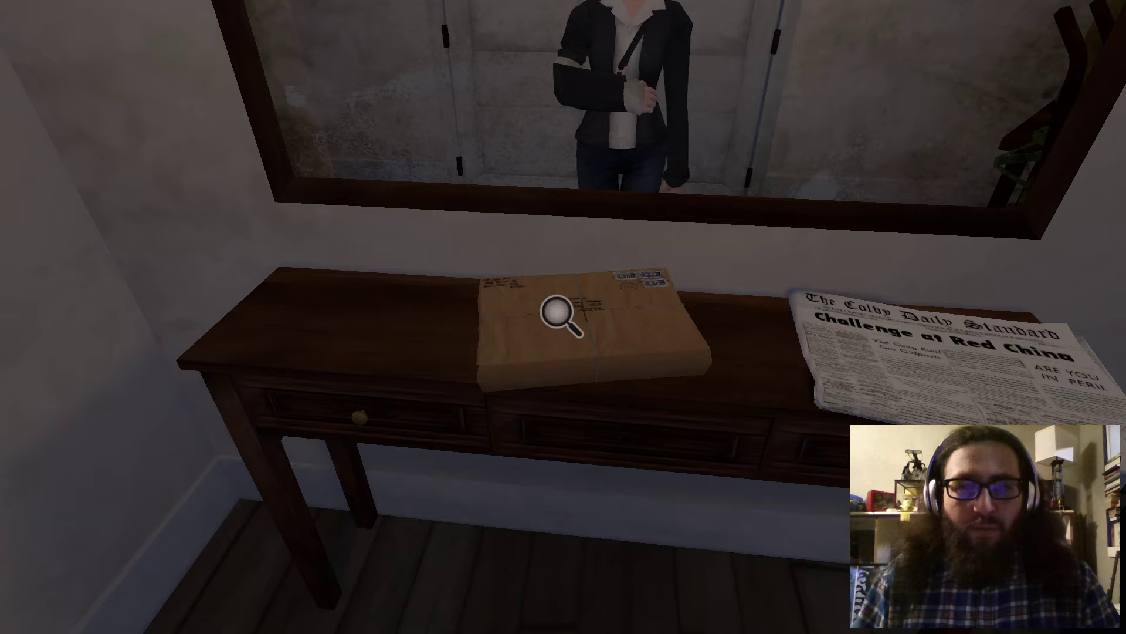
left_click(562, 315)
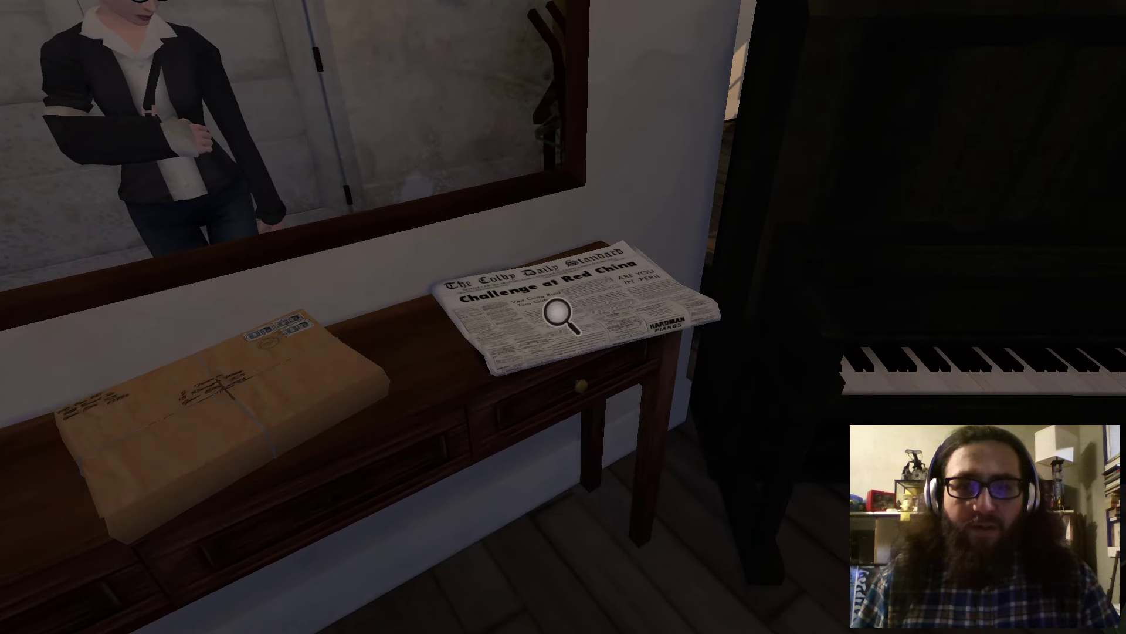
left_click(562, 315)
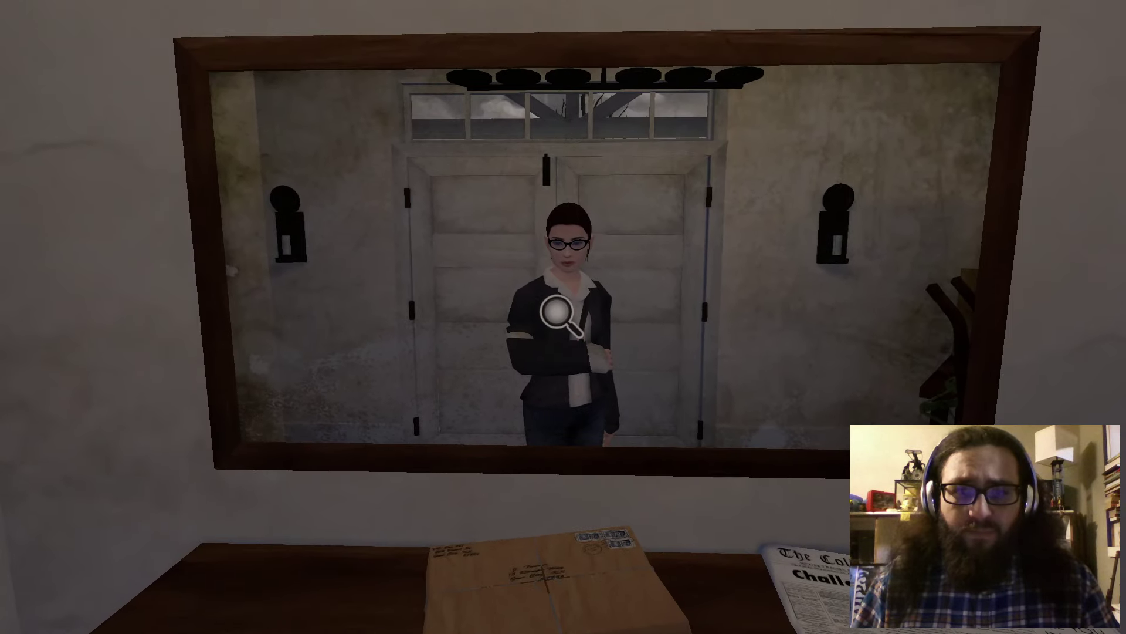
Step: Look at the mirror reflection, the old piano and the talisman-covered door
left_click(560, 313)
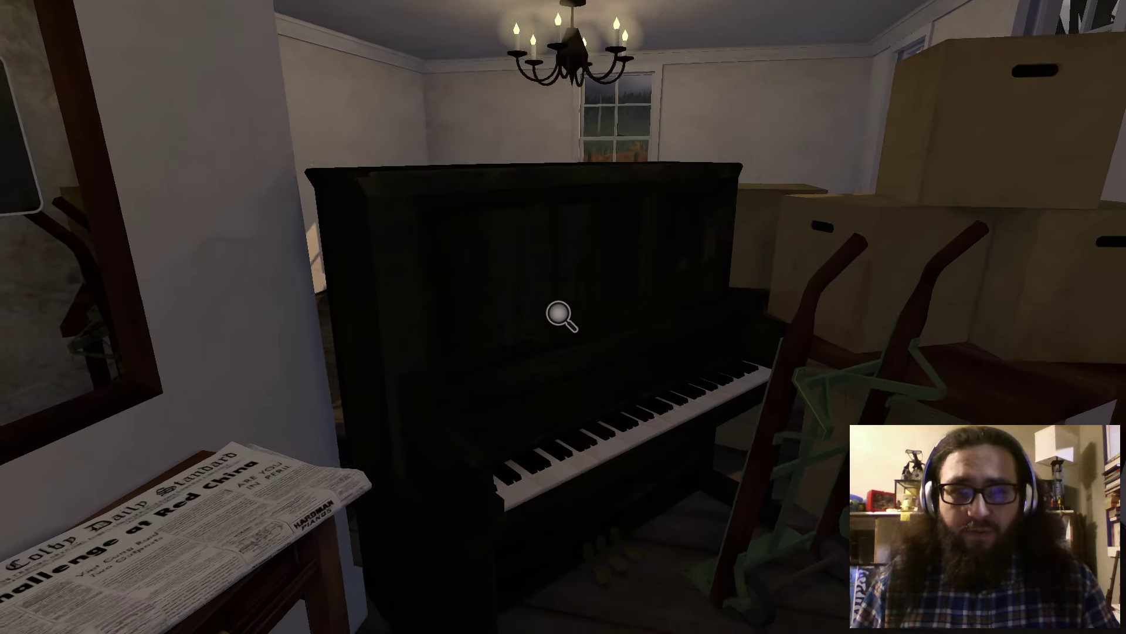
left_click(561, 317)
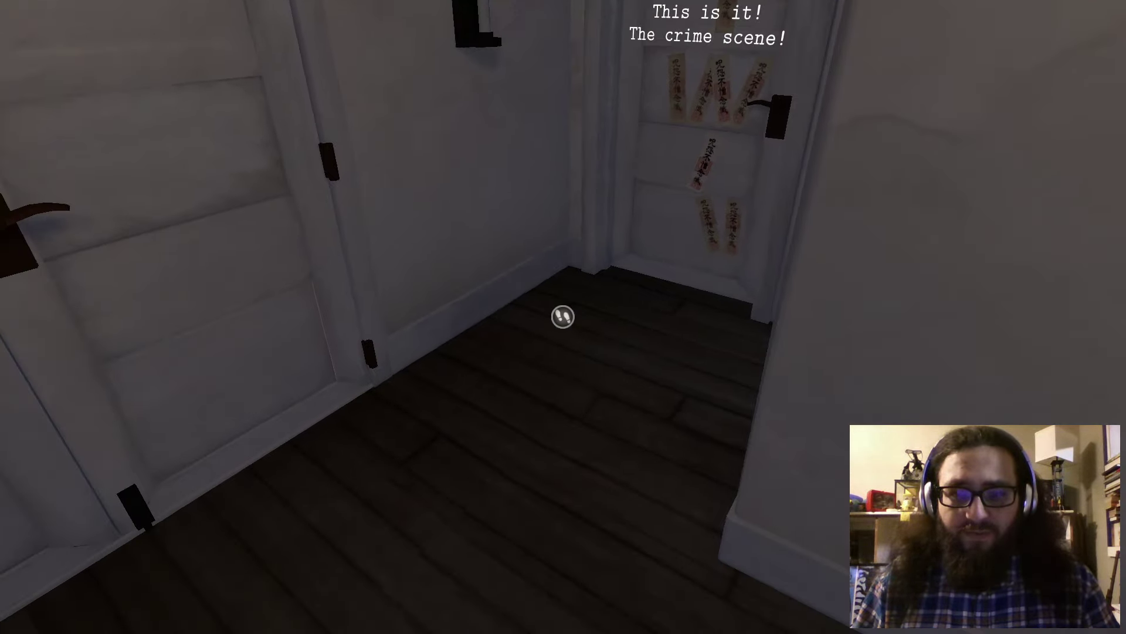
left_click(562, 316)
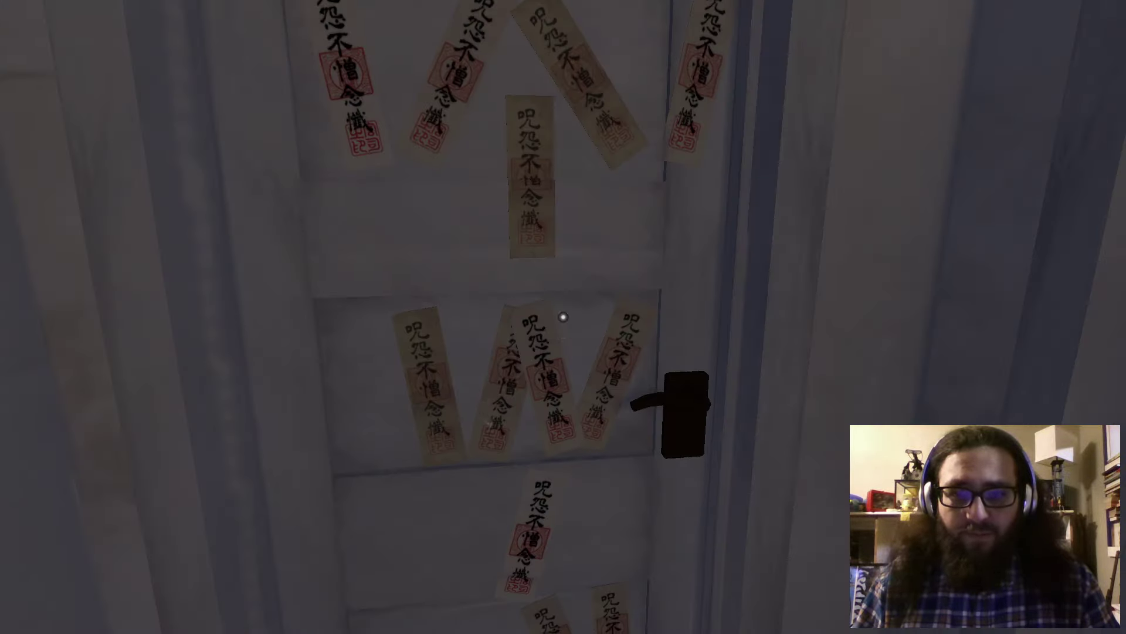
left_click(563, 316)
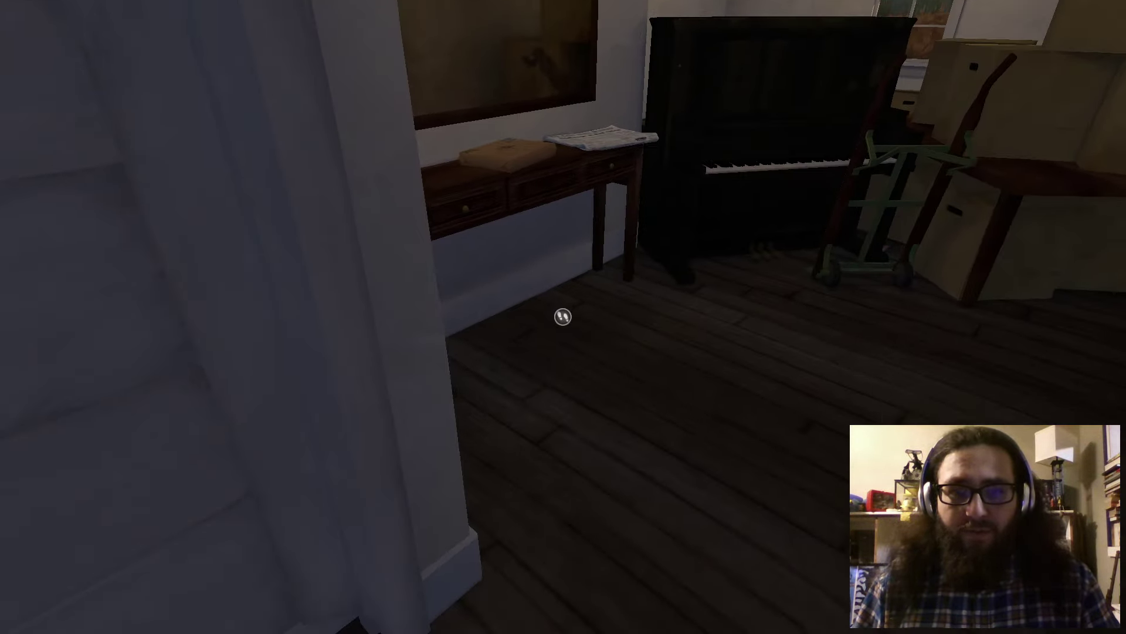
Step: Take the small key from the side table's left drawer and unlock the talisman door
left_click(563, 316)
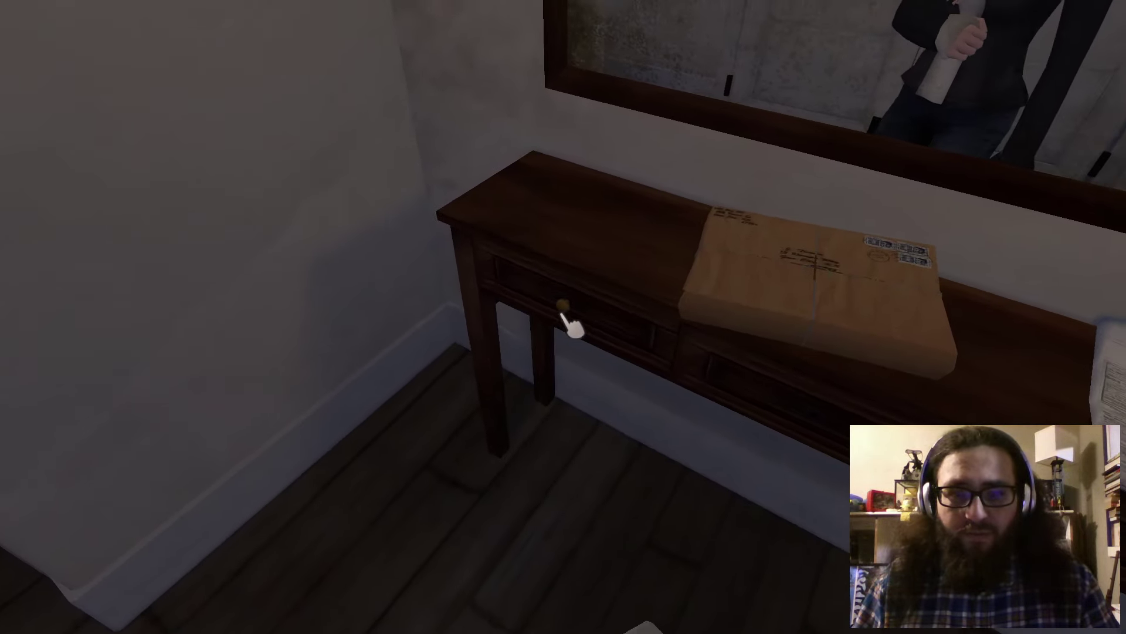
left_click(563, 316)
left_click(563, 316)
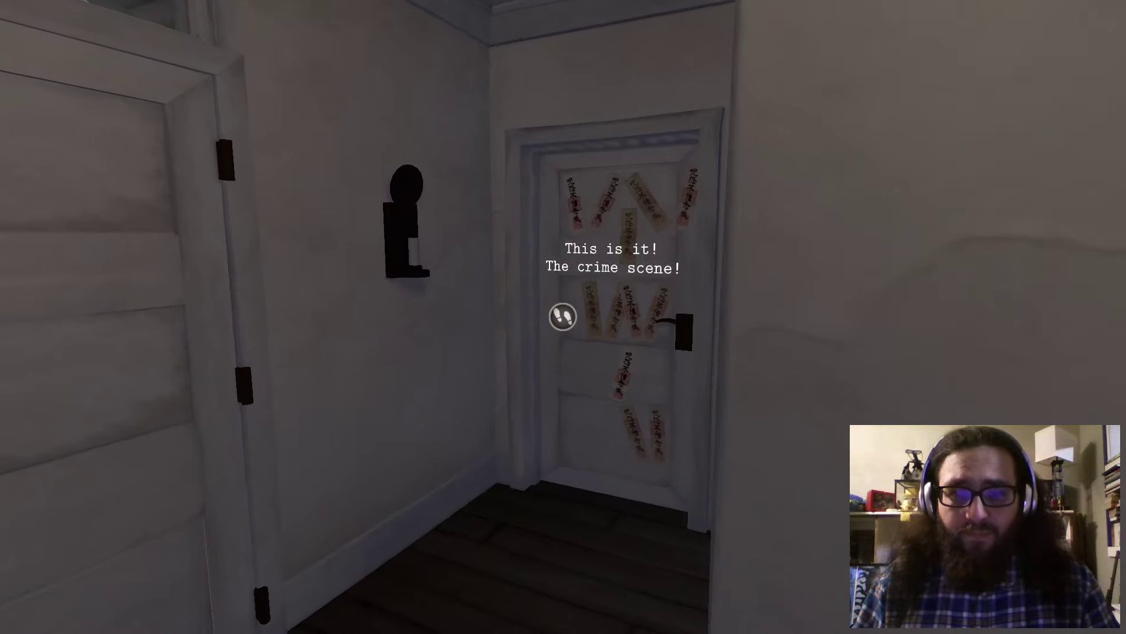
left_click(563, 317)
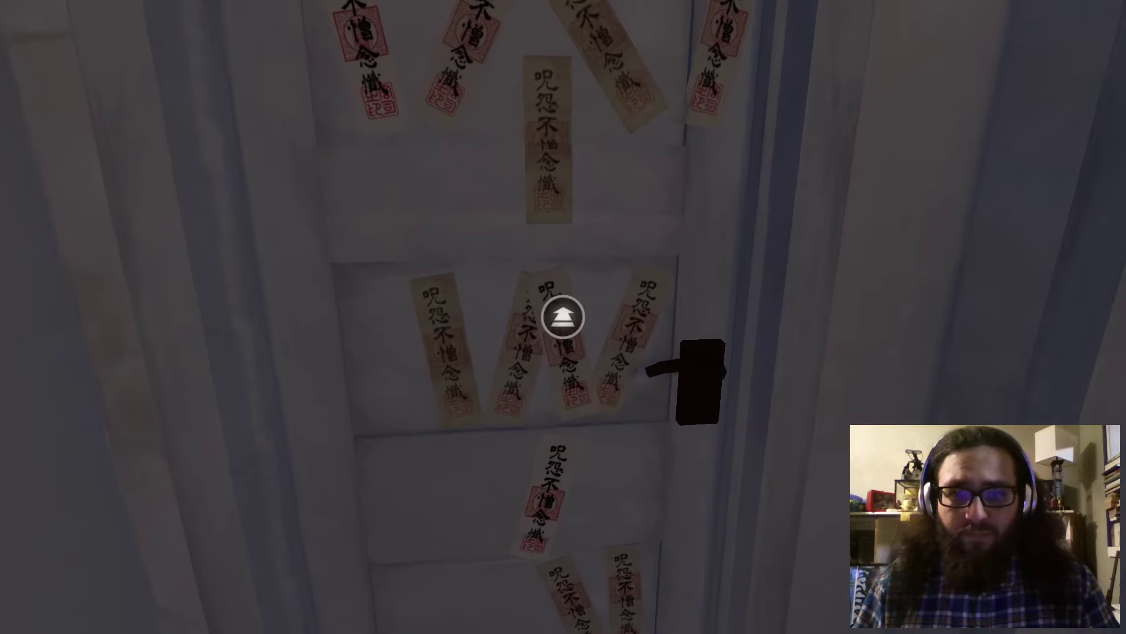
left_click(564, 318)
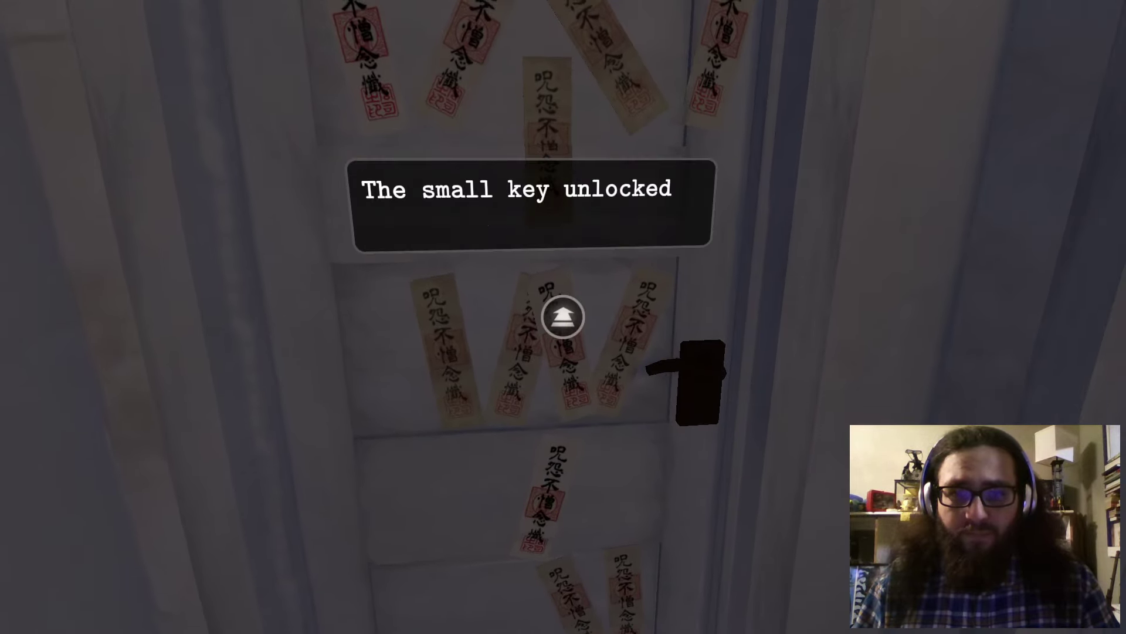
left_click(564, 317)
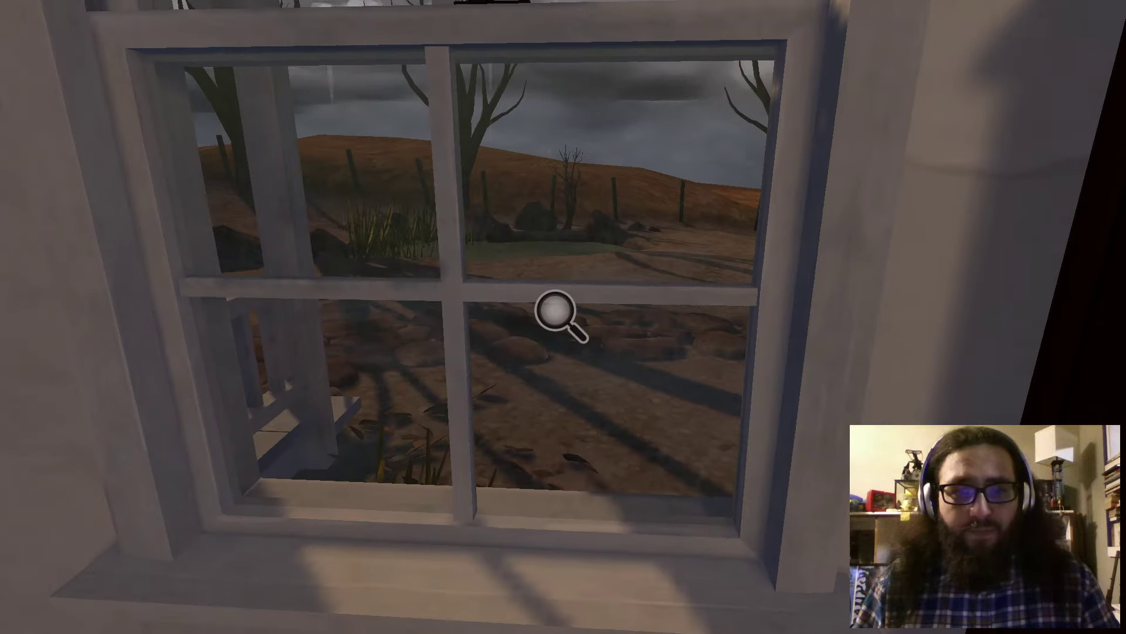
Step: Walk past the bookcase toward the globe and read the Snow Woman paper
left_click(564, 317)
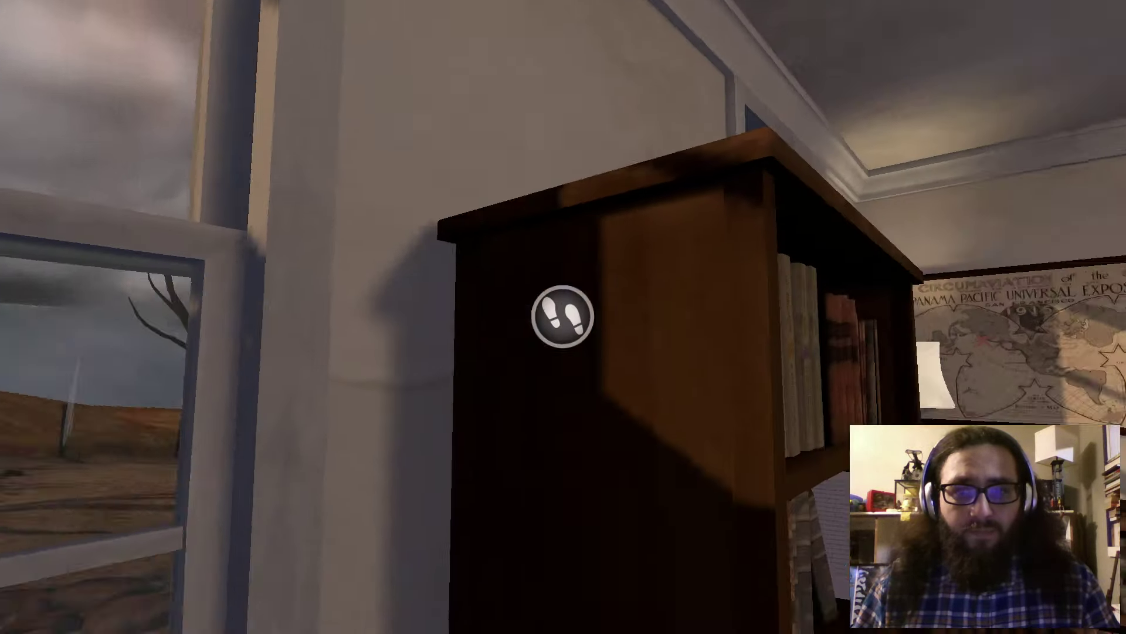
left_click(563, 317)
left_click(564, 317)
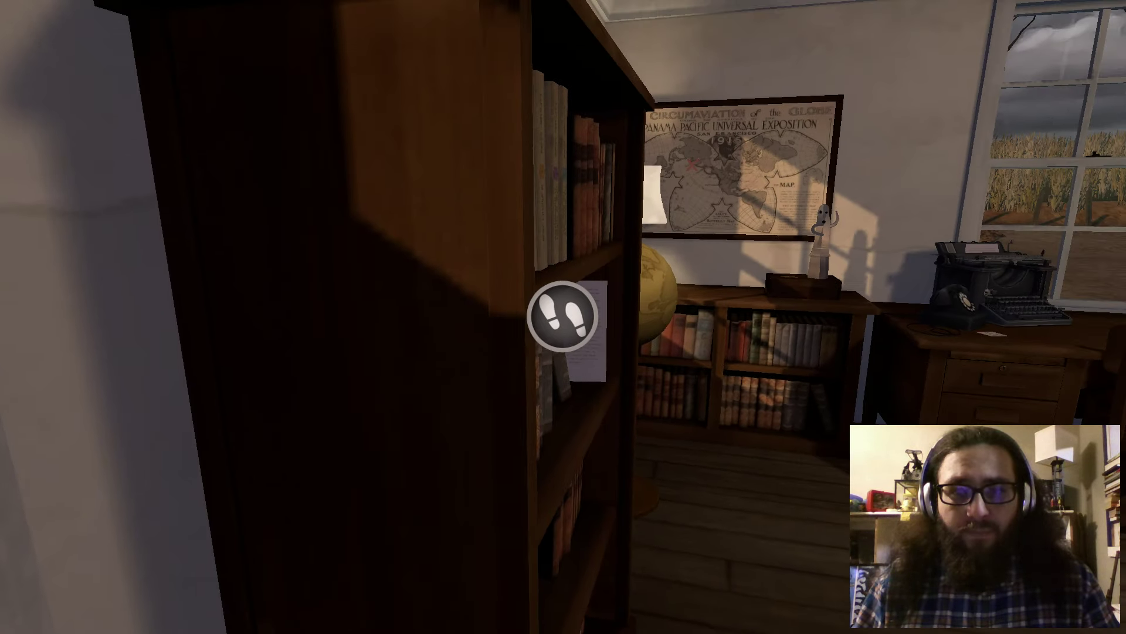
left_click(564, 317)
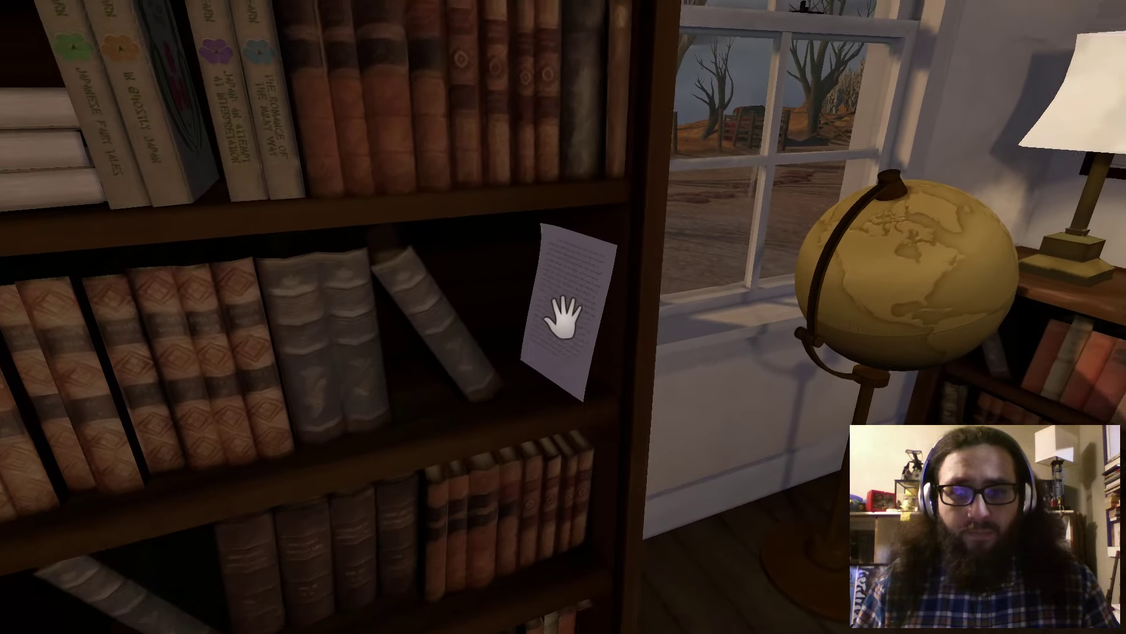
left_click(563, 316)
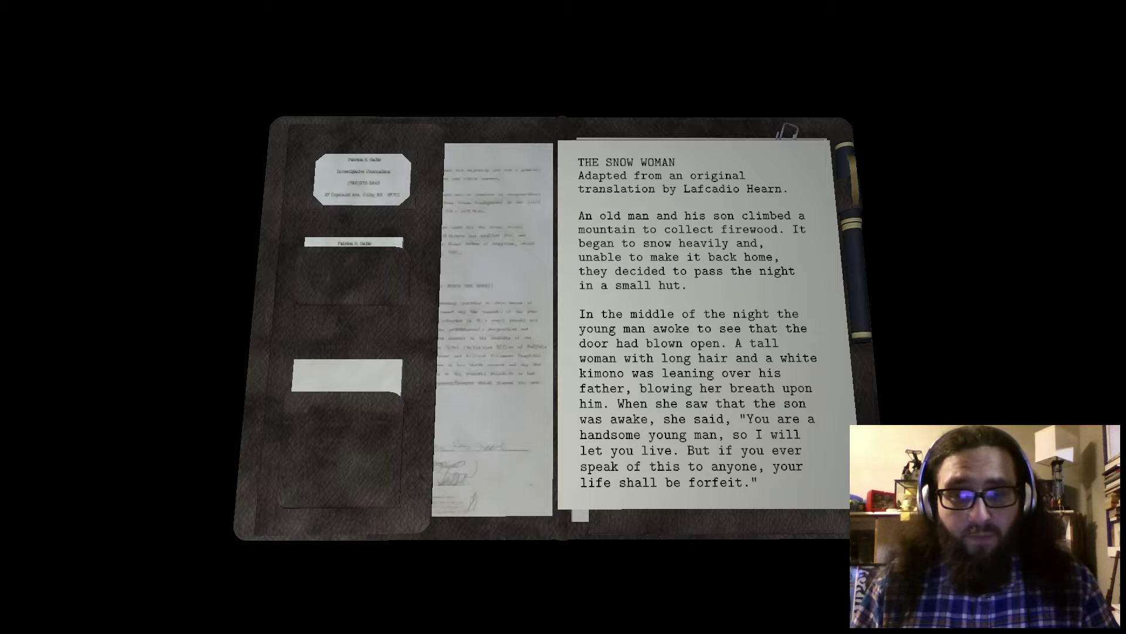
Step: Close the Snow Woman document, inspect the shelf books and head toward the globe
right_click(563, 318)
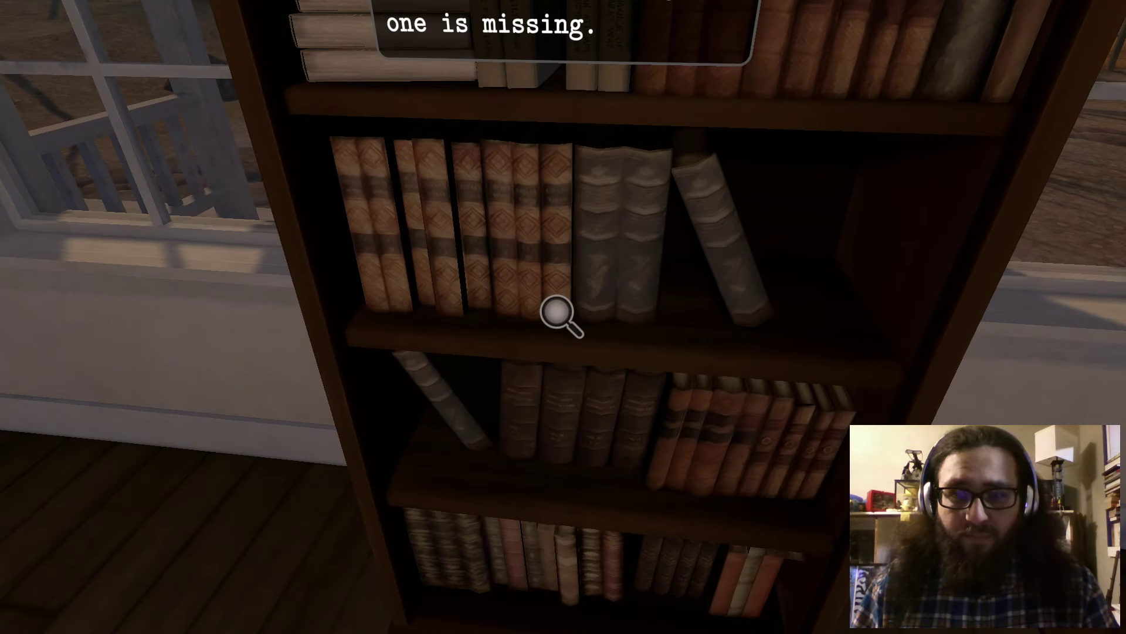
left_click(561, 317)
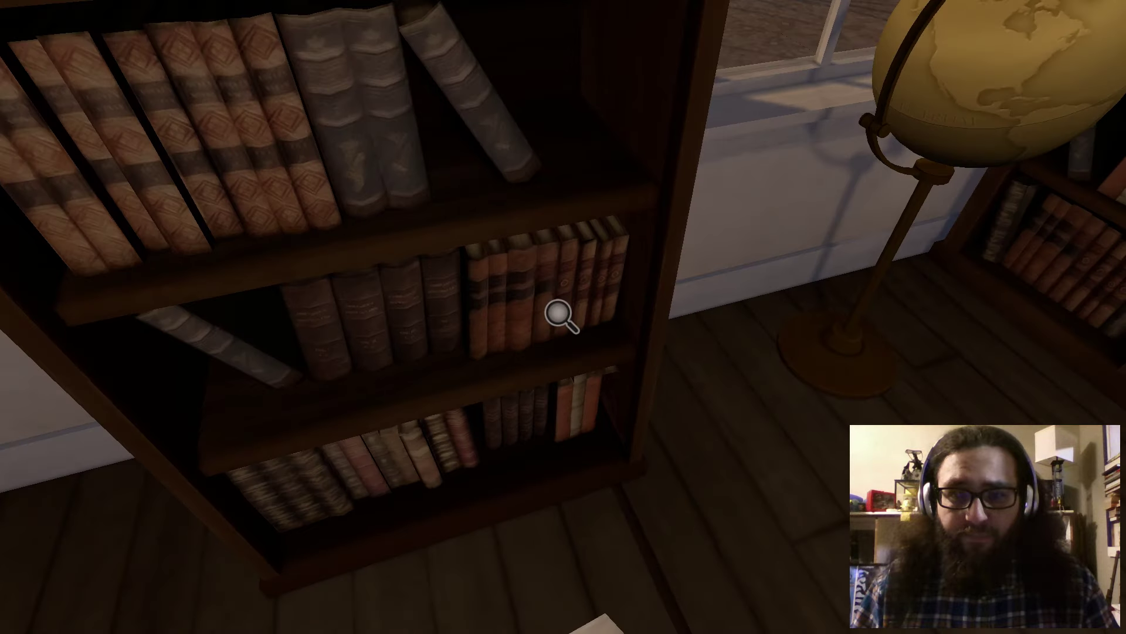
left_click(562, 316)
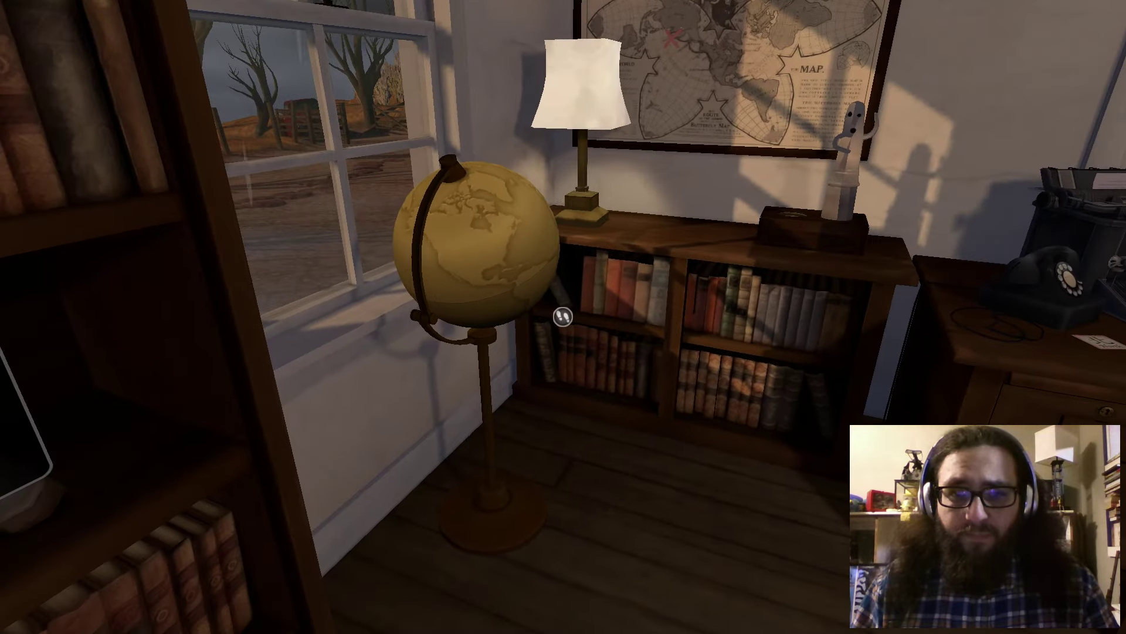
left_click(561, 317)
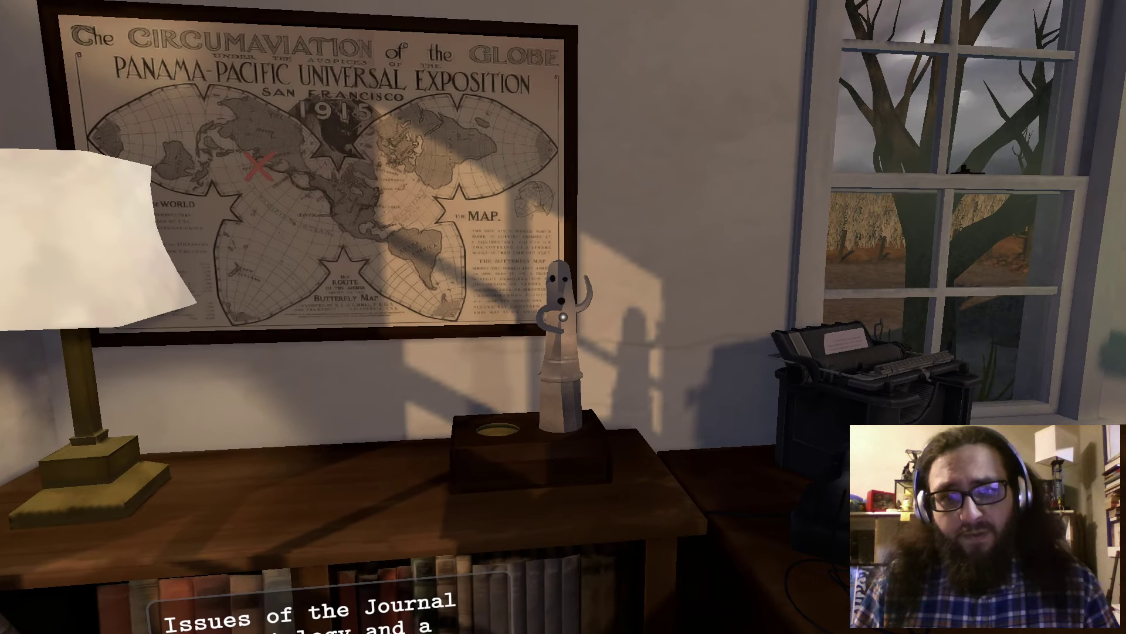
Step: Examine the clay statue, the lamp and the X-marked world map
left_click(563, 315)
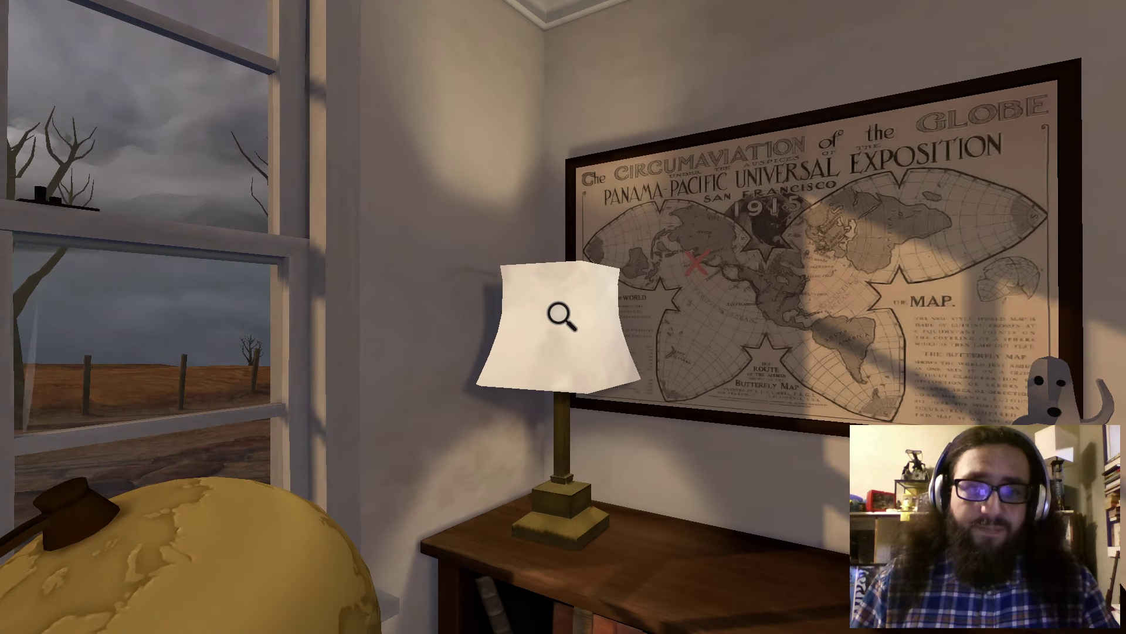
left_click(561, 315)
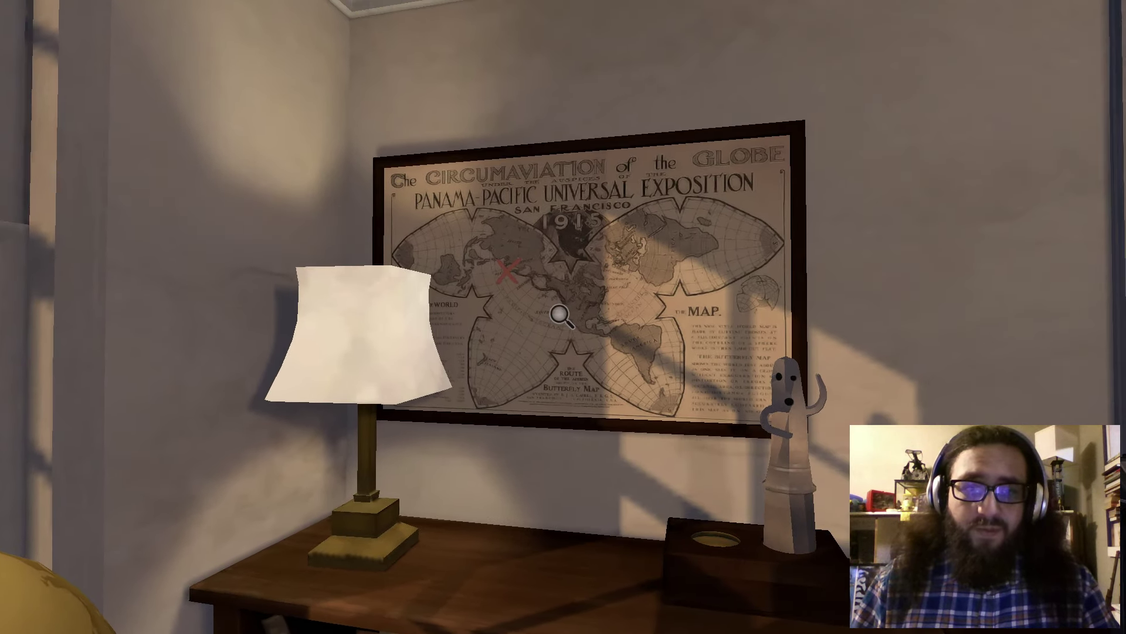
left_click(562, 315)
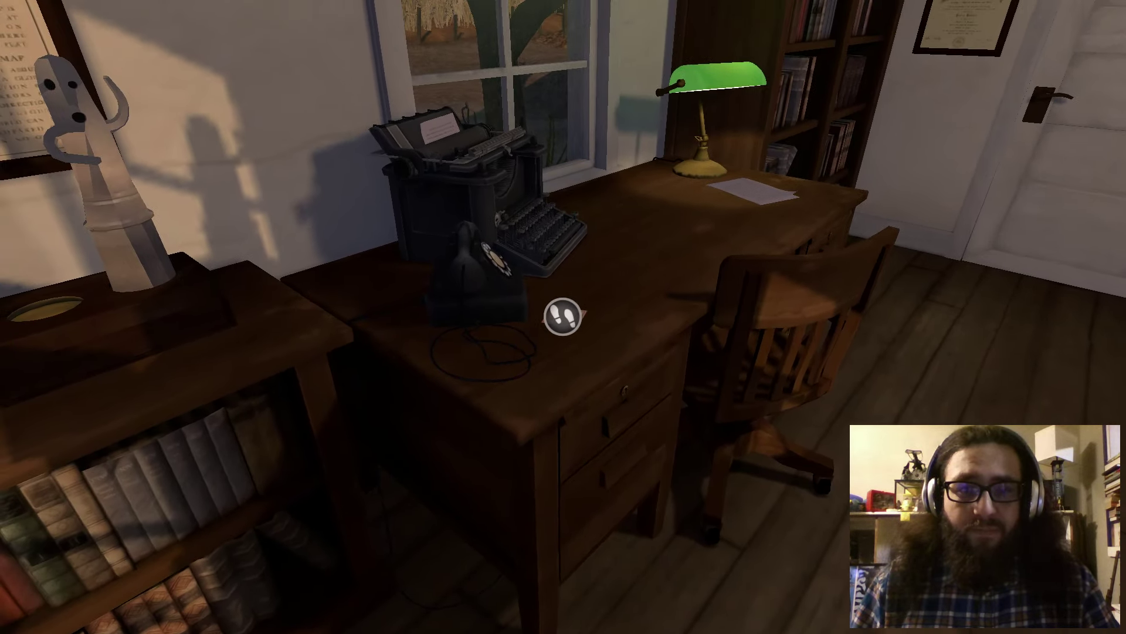
Step: Take the scissors from the desk's top drawer and read the Woodcutter note inside
left_click(563, 315)
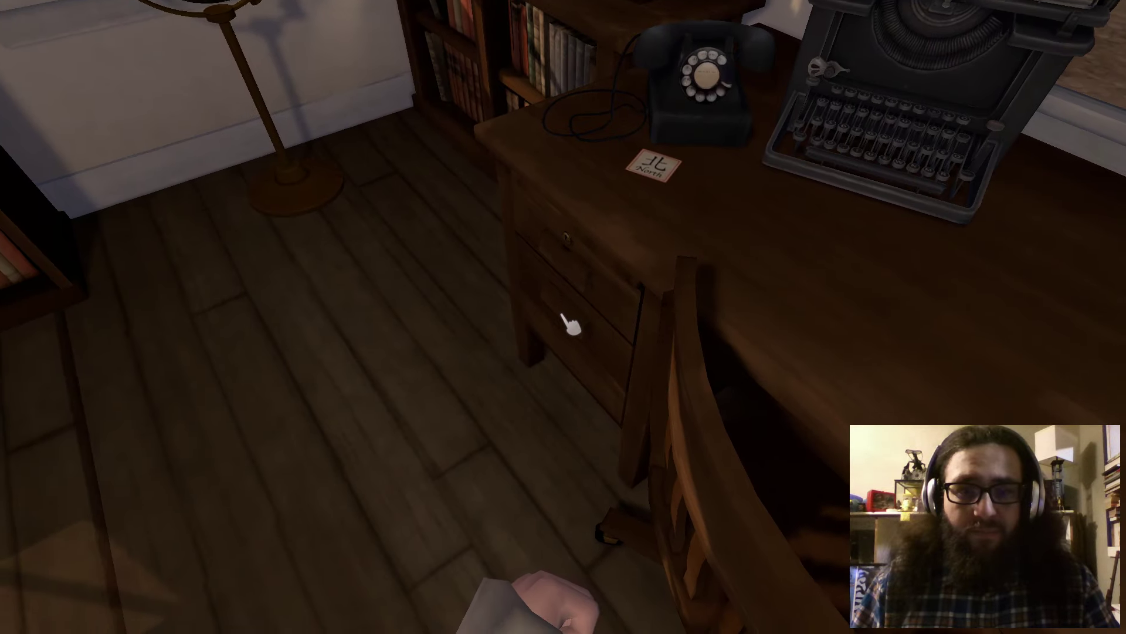
left_click(563, 317)
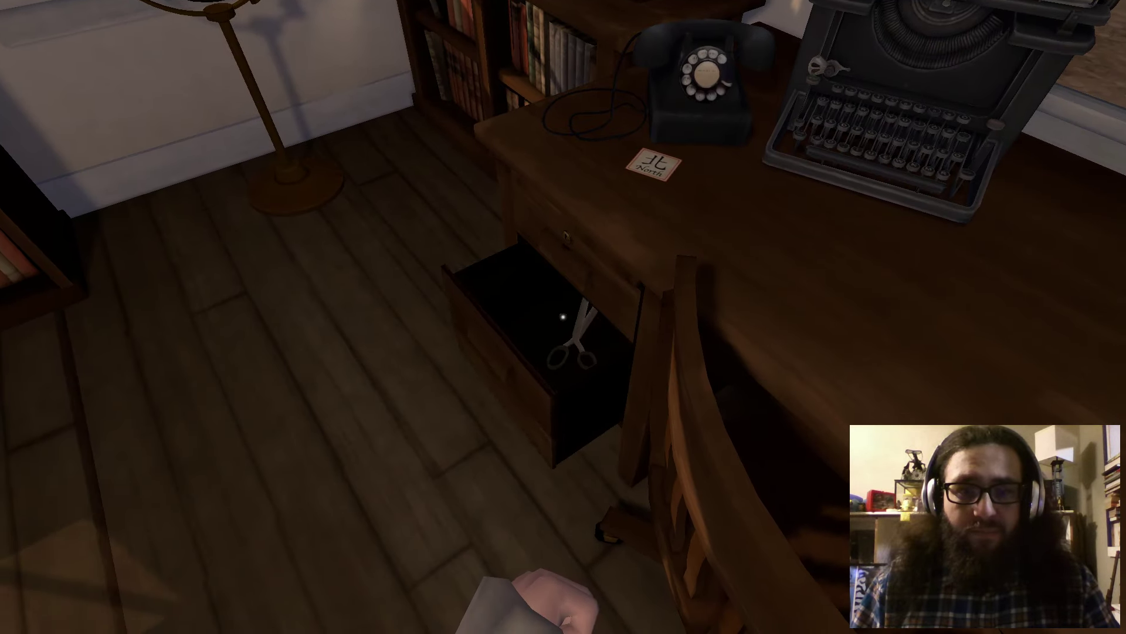
left_click(563, 317)
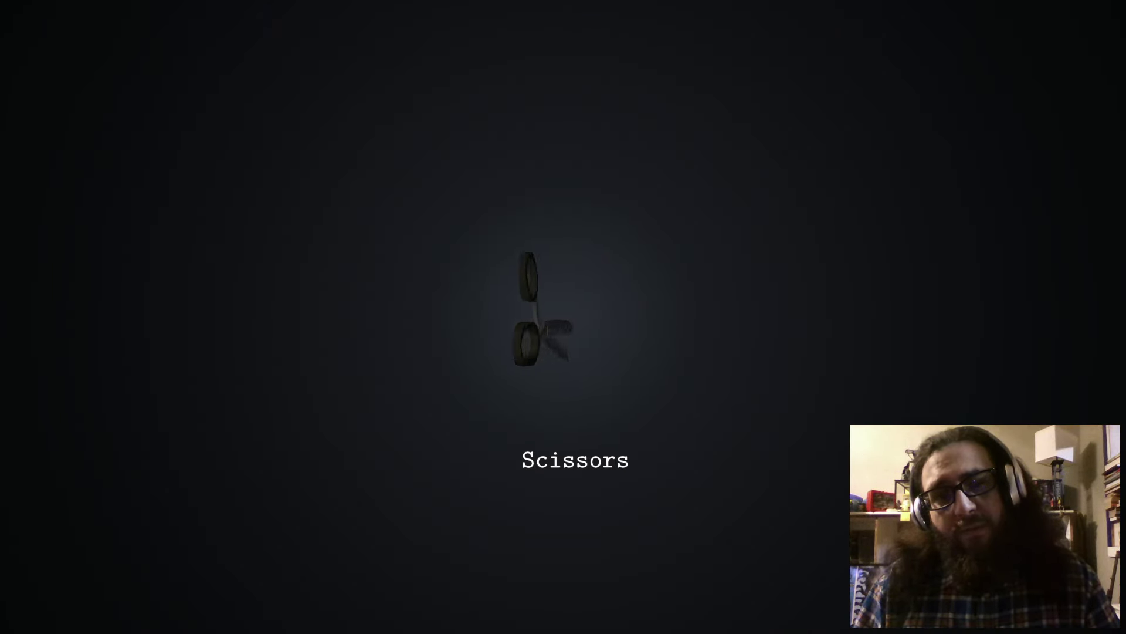
left_click(564, 317)
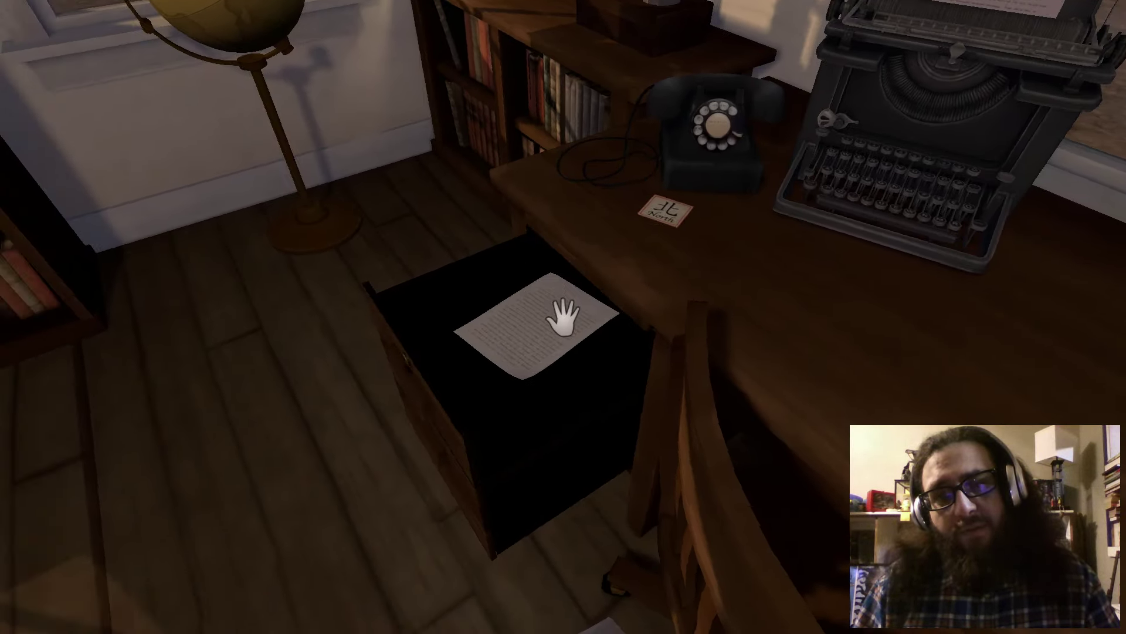
left_click(563, 316)
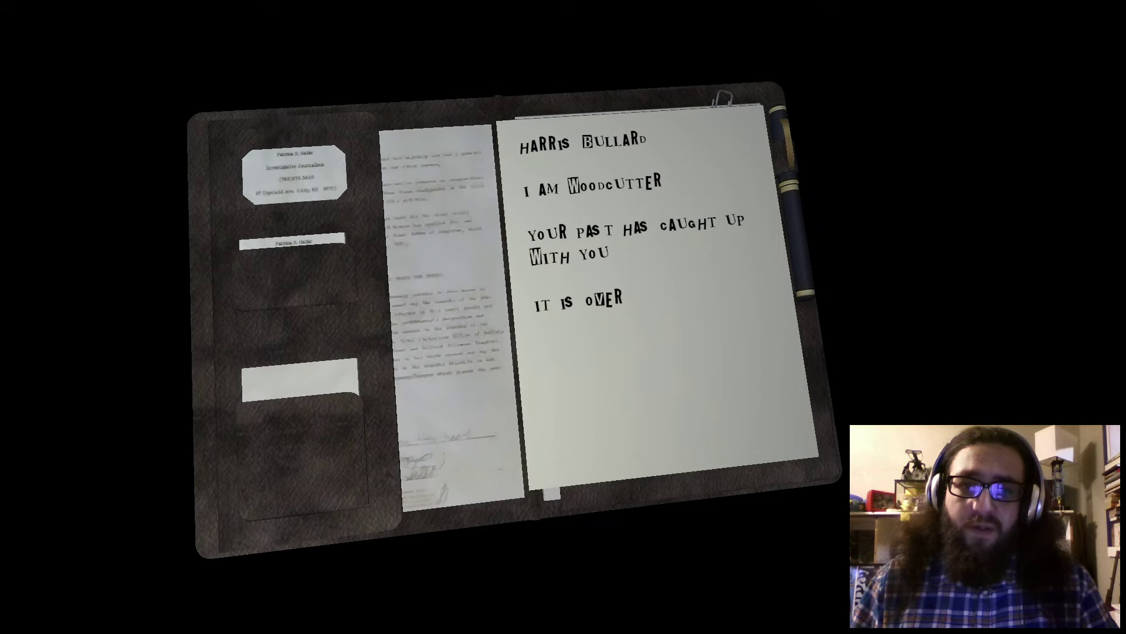
left_click(563, 317)
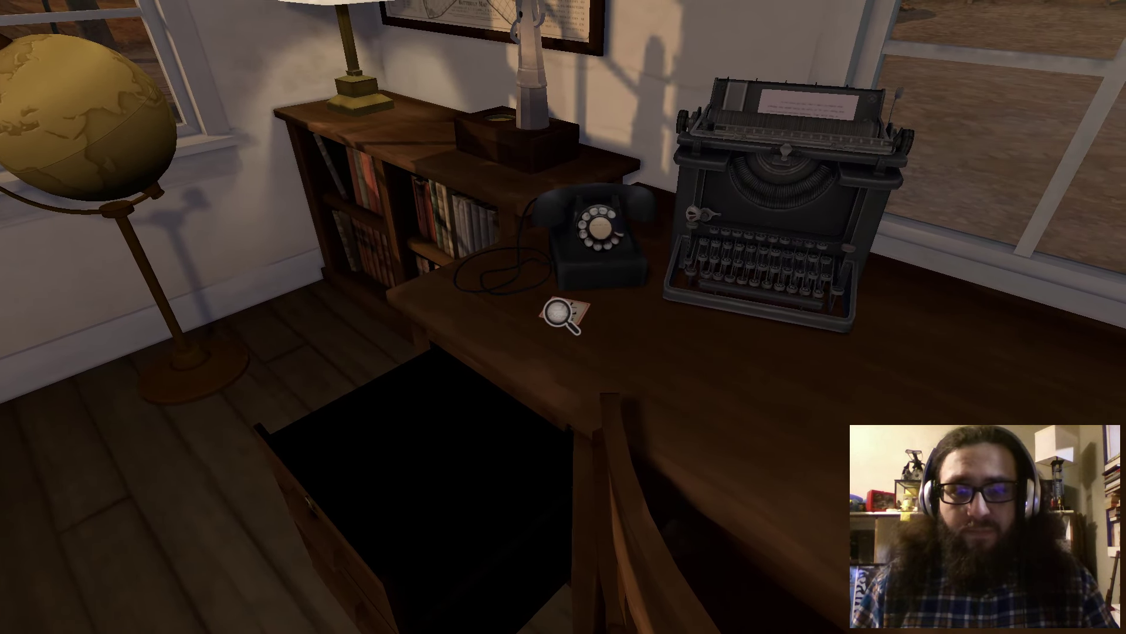
Step: Read the North note, the typewriter page and Harris's desk letter, and look out the window
left_click(563, 317)
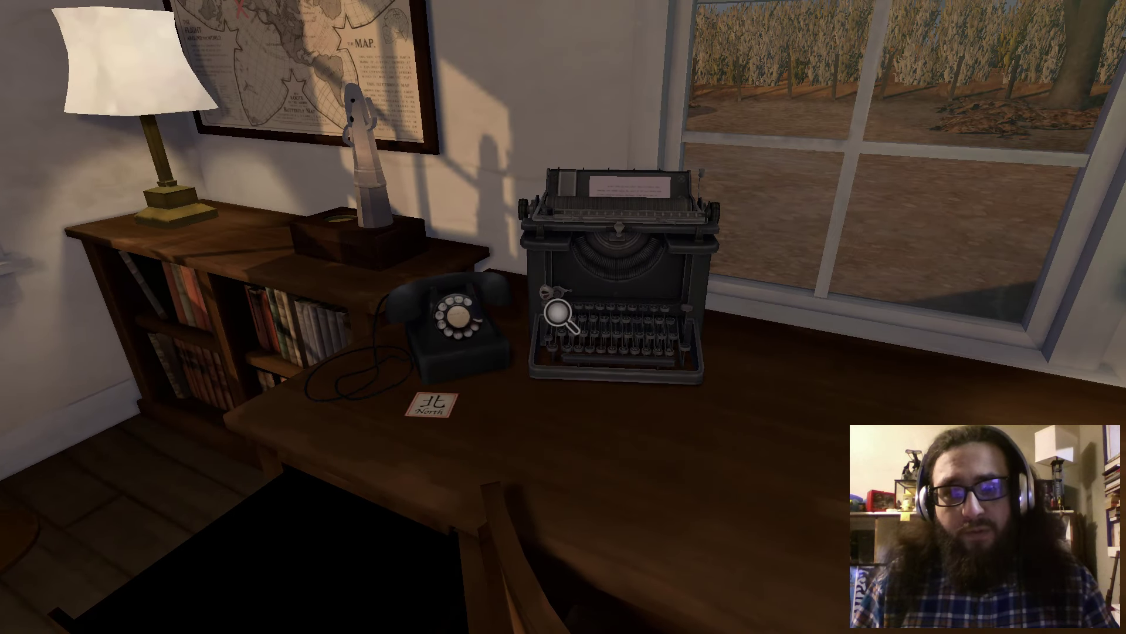
left_click(563, 317)
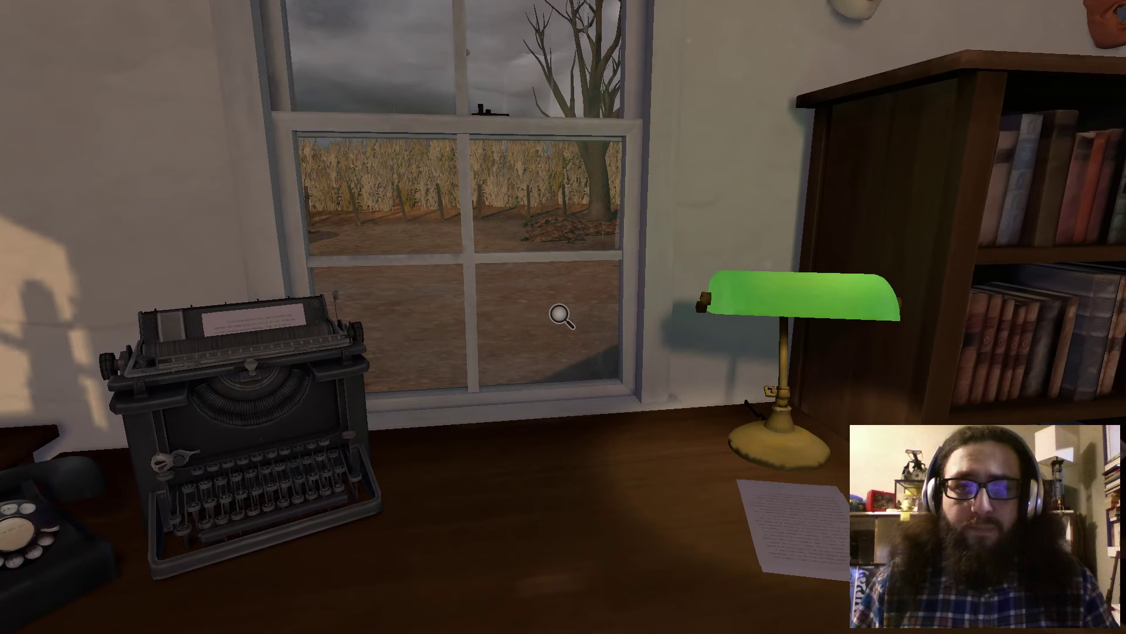
left_click(563, 317)
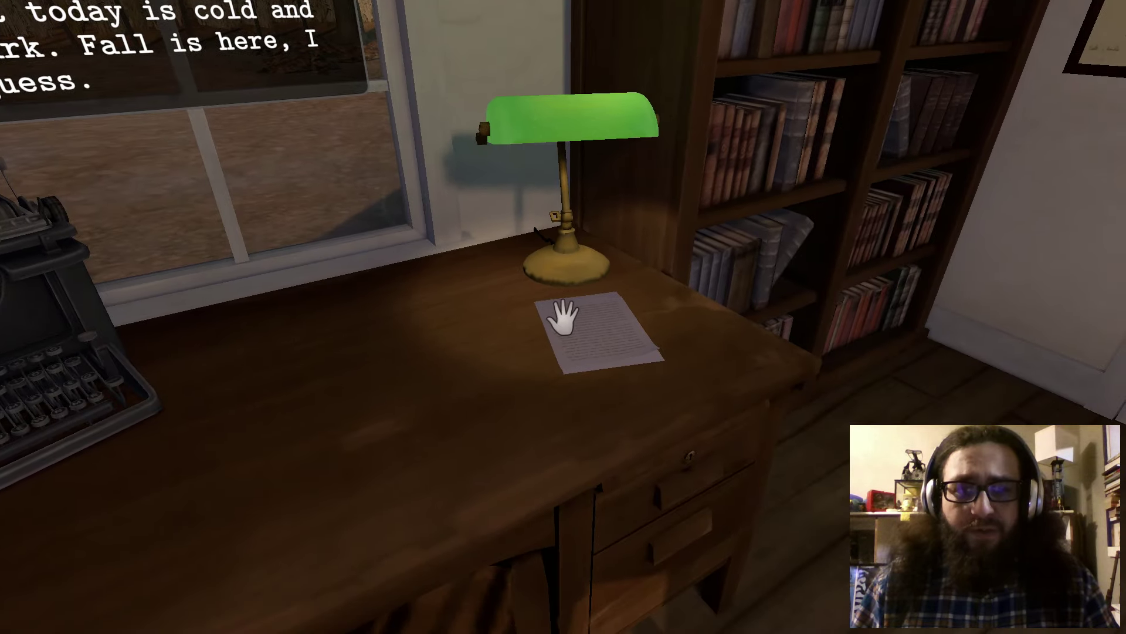
left_click(563, 317)
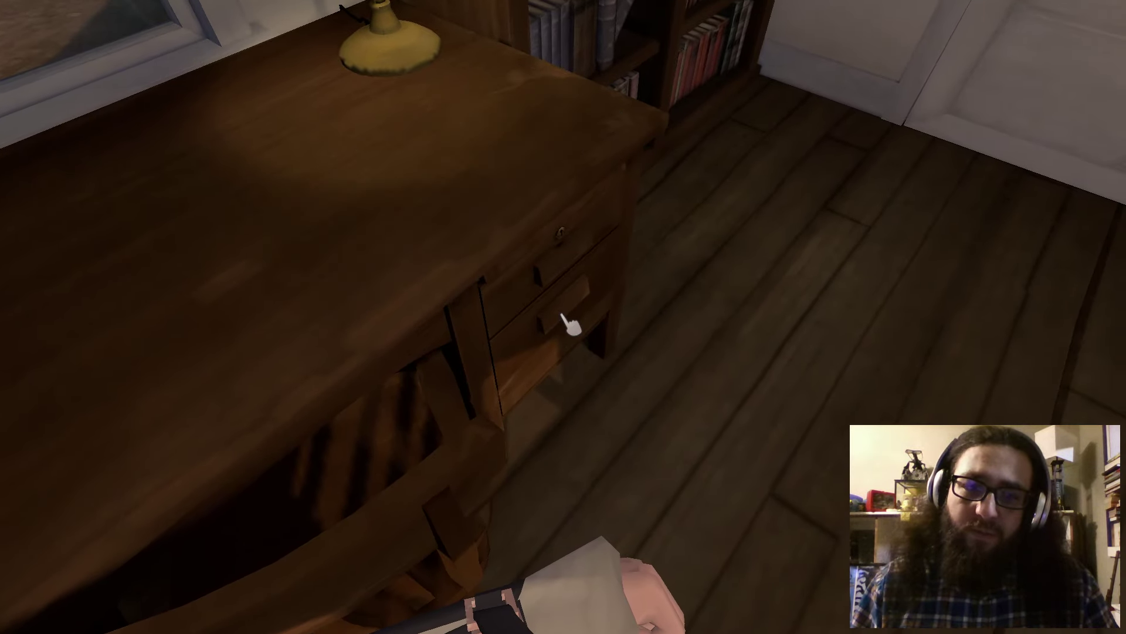
Step: Pick up the Circular Lens from the lower desk drawer and close its close-up
left_click(570, 326)
left_click(570, 324)
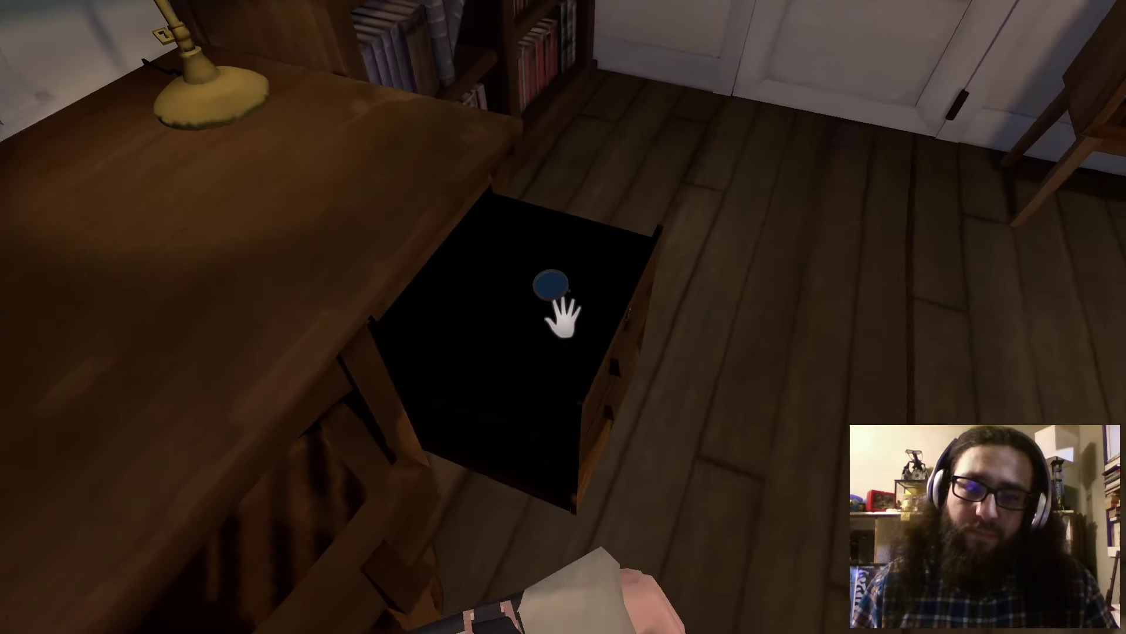
left_click(570, 325)
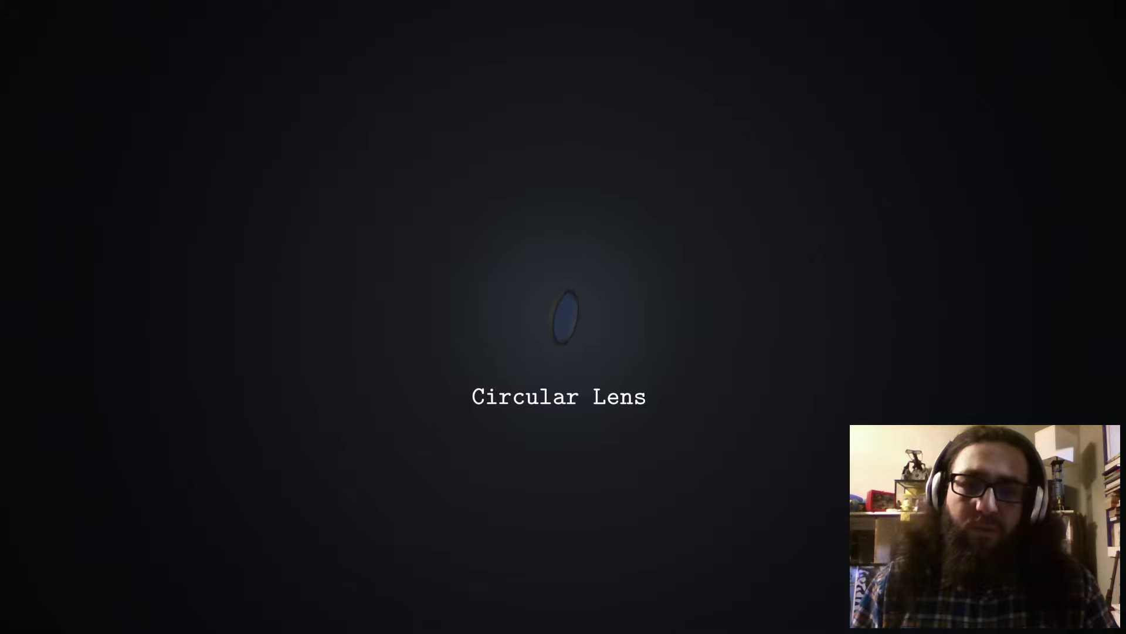
left_click(566, 319)
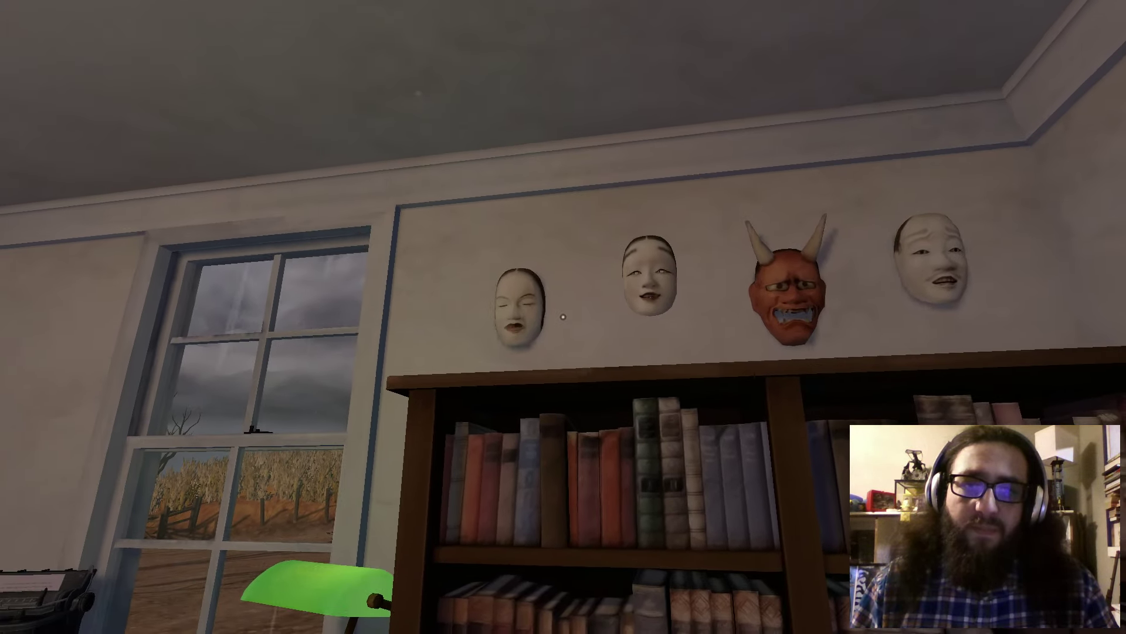
Step: Examine the Noh masks on the wall, stepping back to view all four
left_click(563, 317)
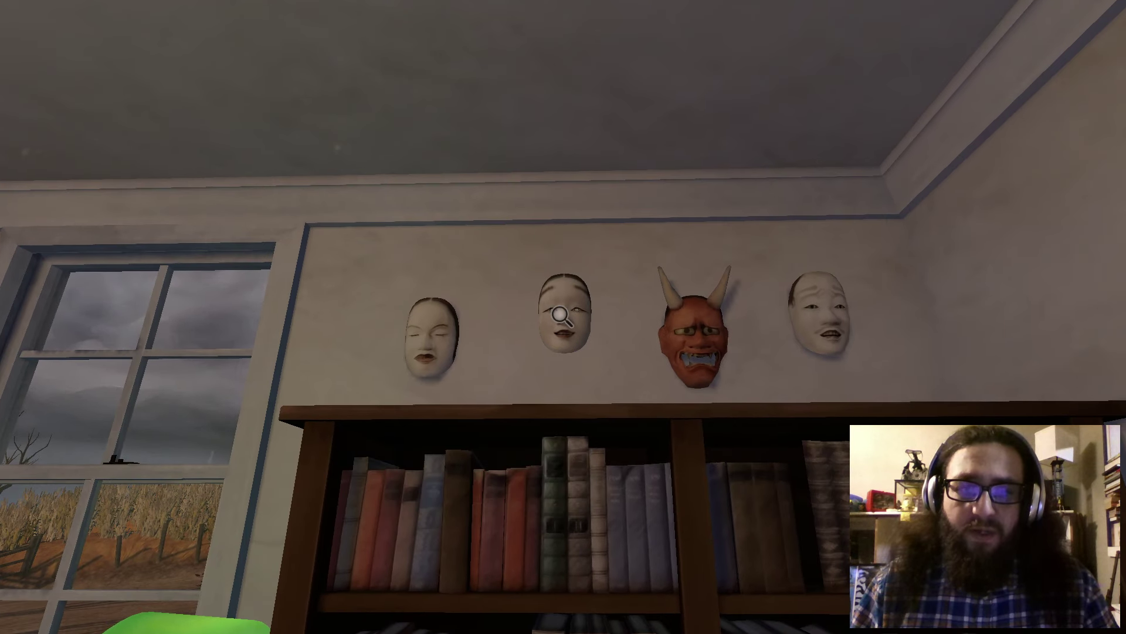
left_click(564, 318)
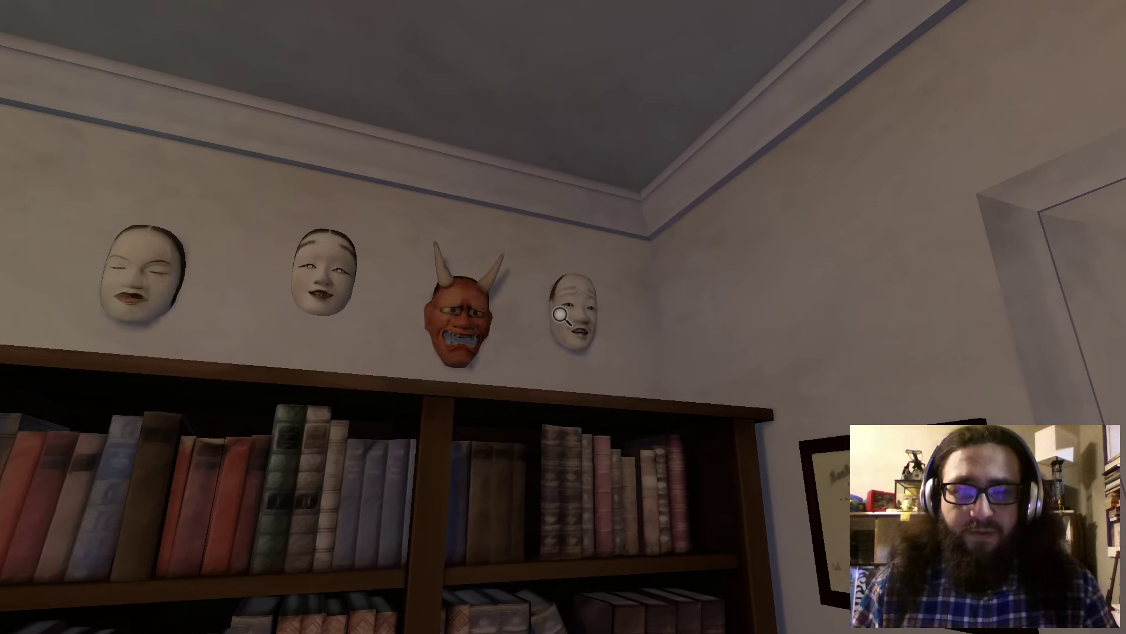
left_click(563, 317)
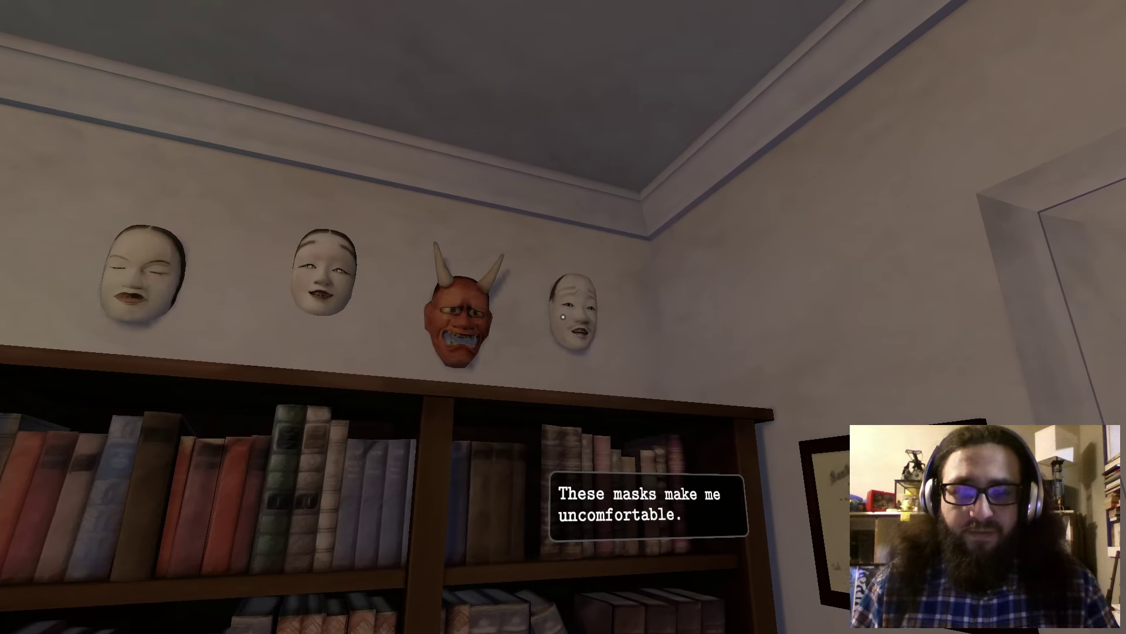
key("s")
left_click(490, 423)
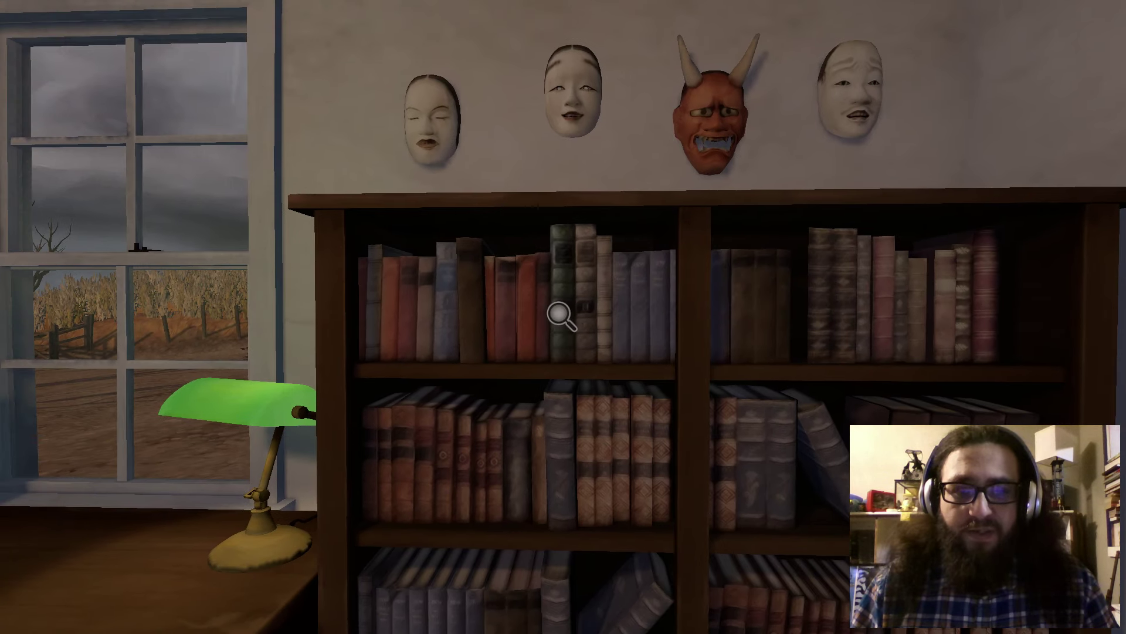
Step: Inspect the technical books, Bullard's University of Chicago diploma and the broken television
left_click(563, 316)
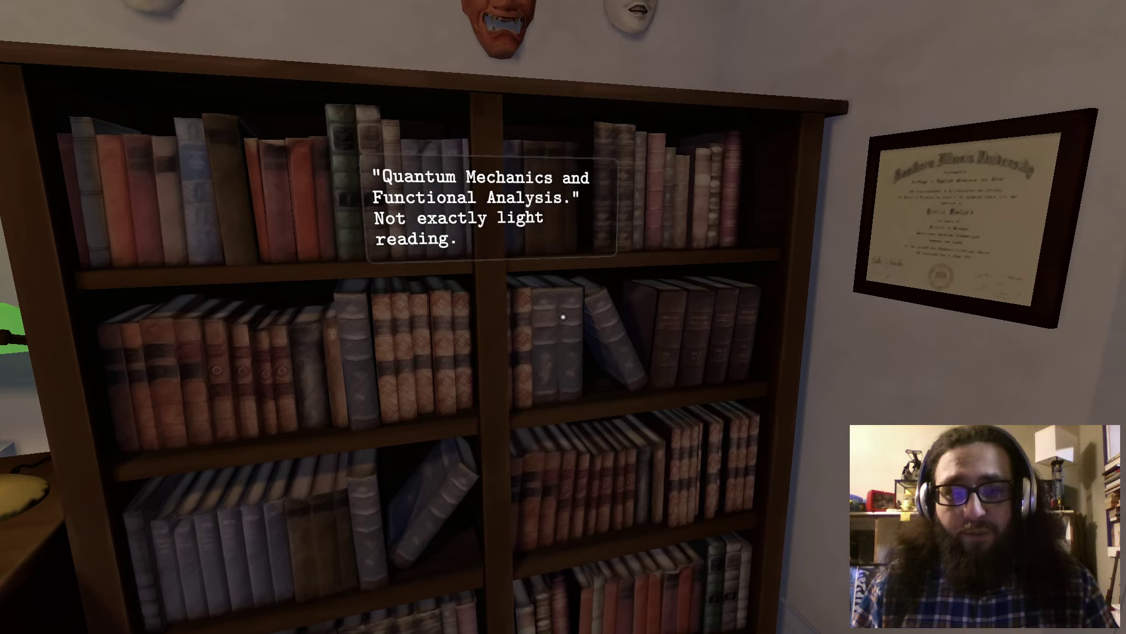
left_click(563, 317)
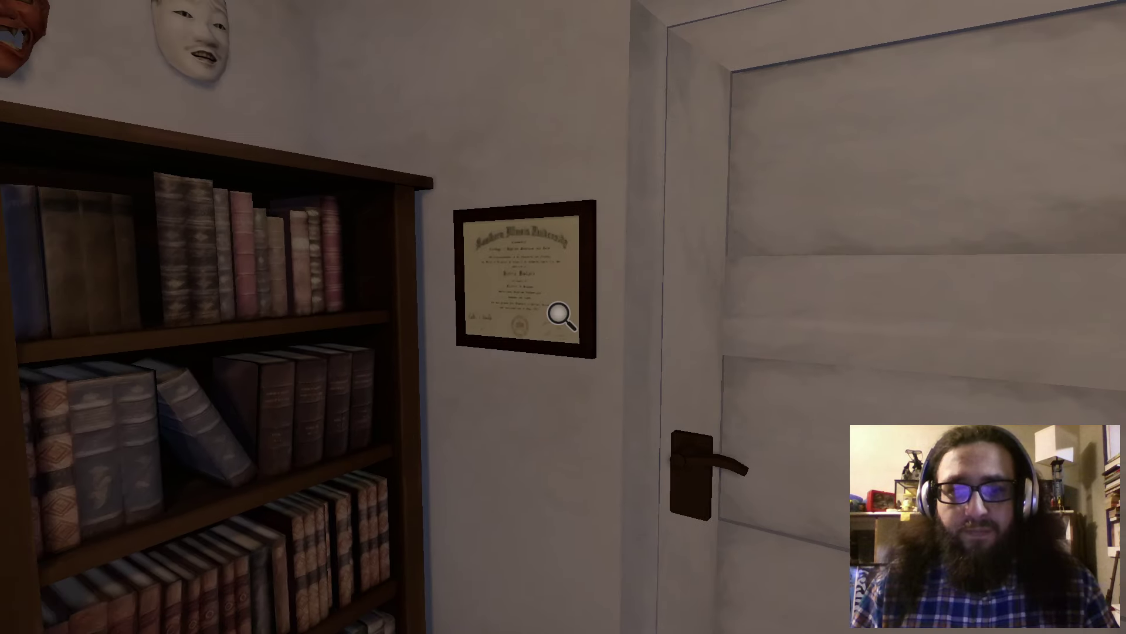
left_click(563, 317)
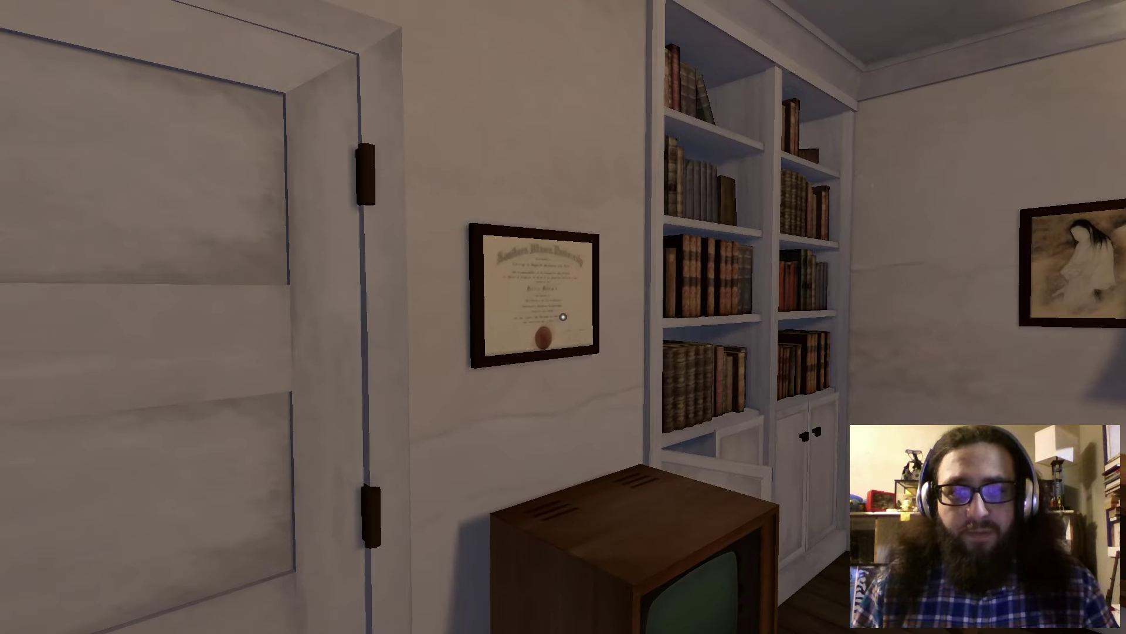
left_click(563, 318)
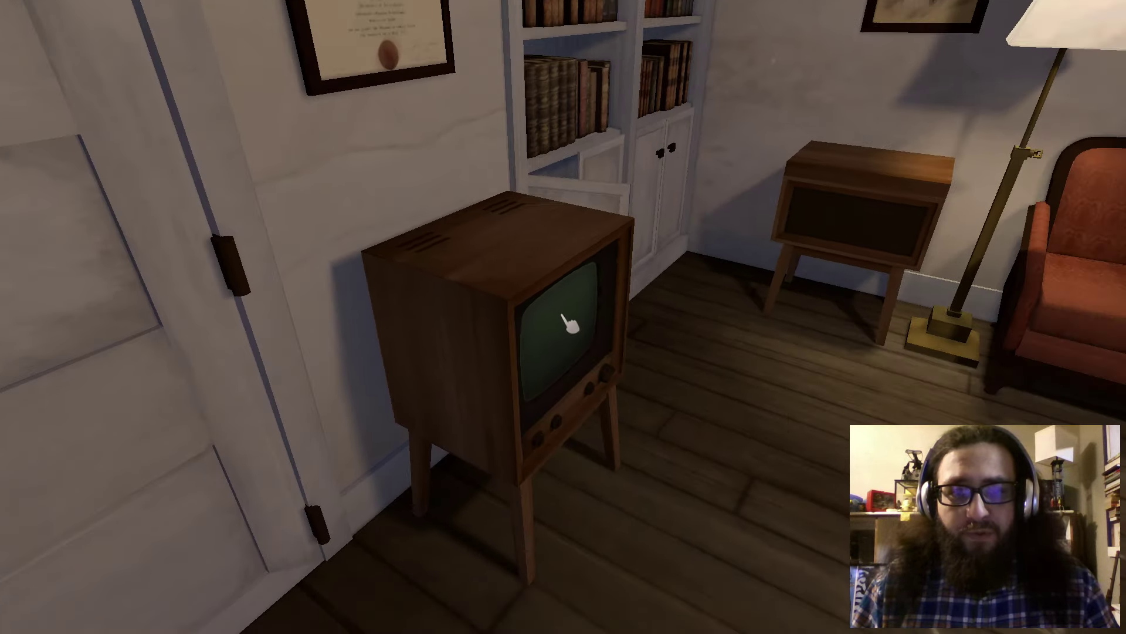
left_click(563, 317)
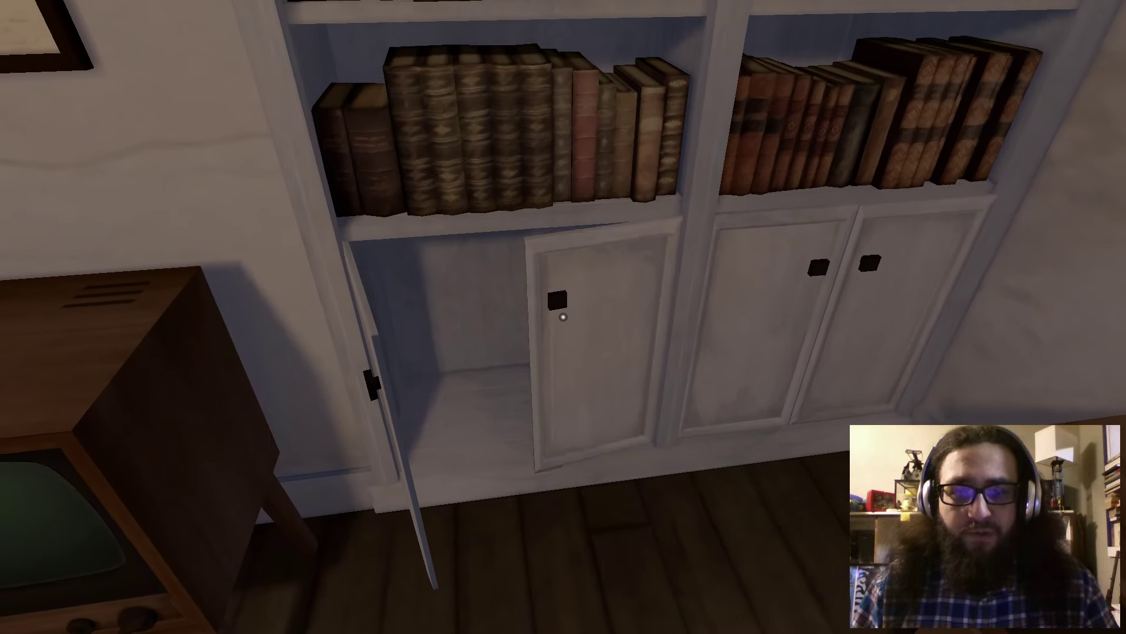
Step: Take the lens from the book in the bookshelf cabinet, shut it, and check the upper shelf
left_click(563, 315)
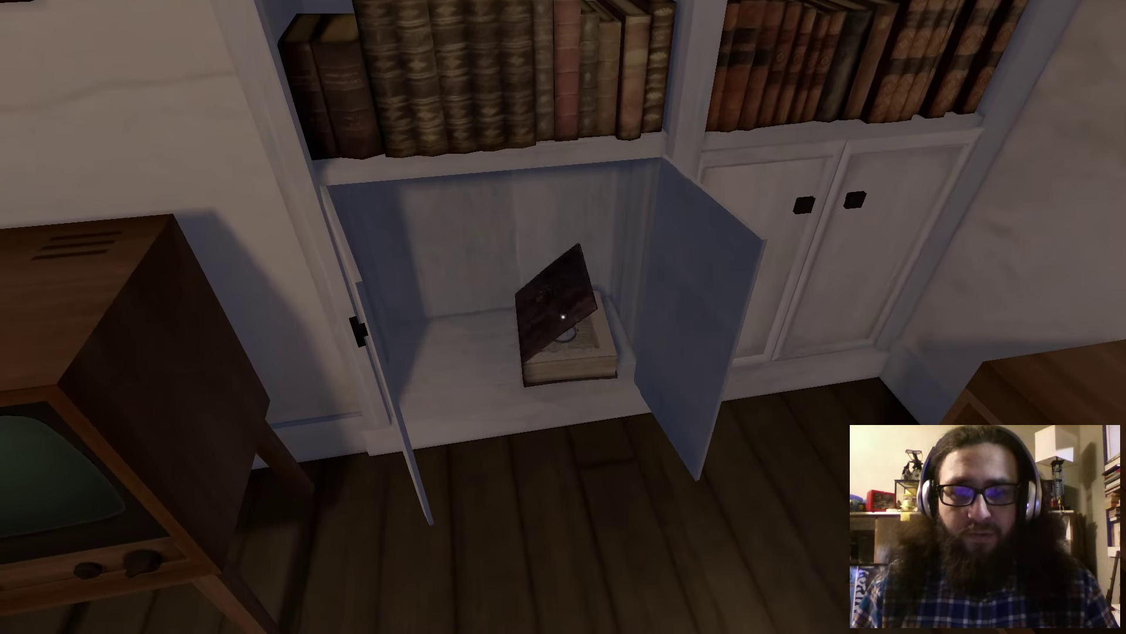
left_click(563, 315)
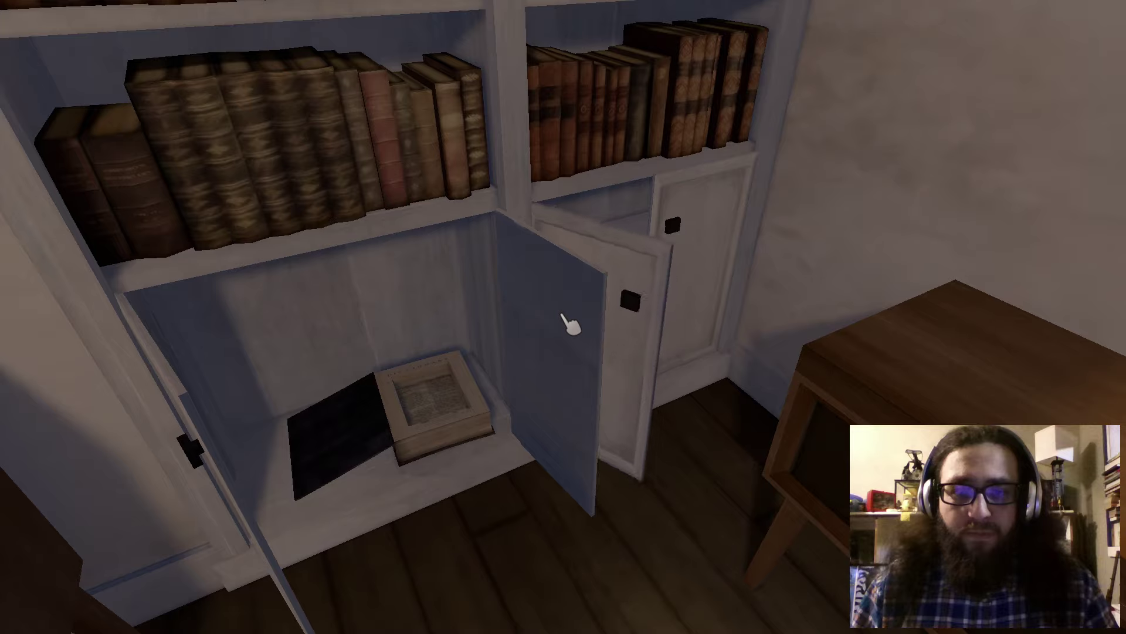
left_click(567, 324)
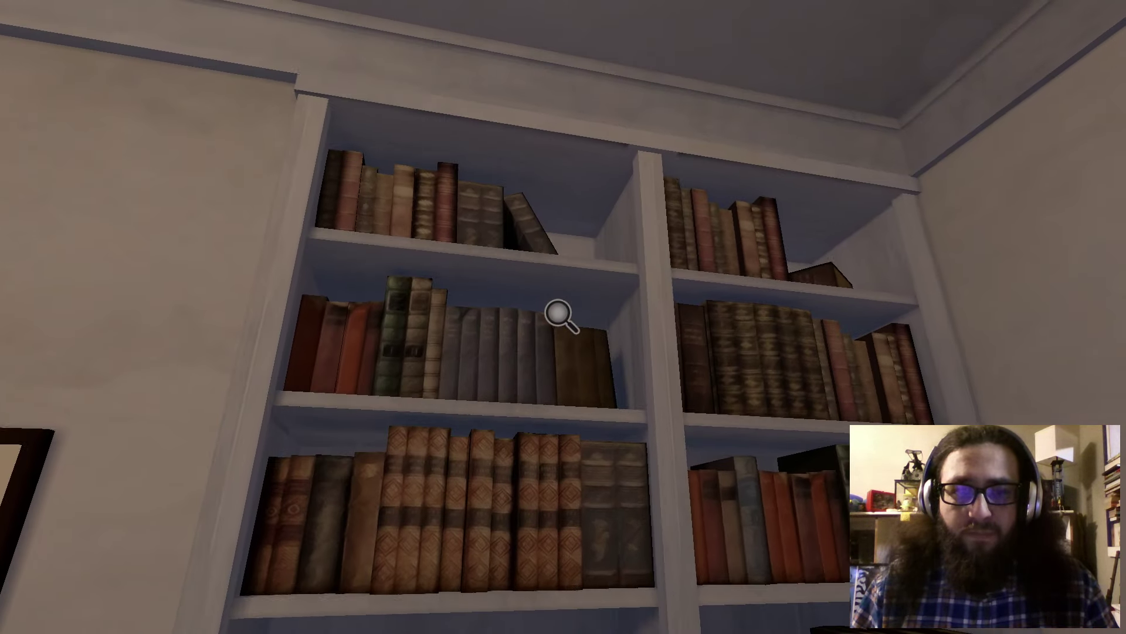
left_click(563, 317)
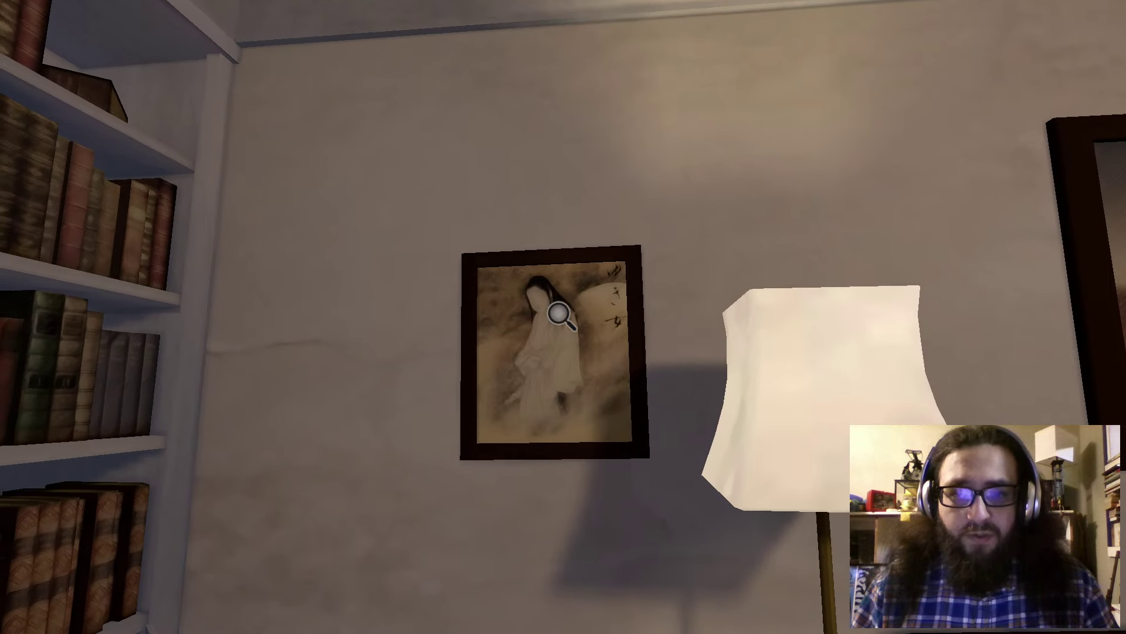
Step: Examine the kimono picture, the empty record player and the floor lamp, then approach the couch
left_click(563, 317)
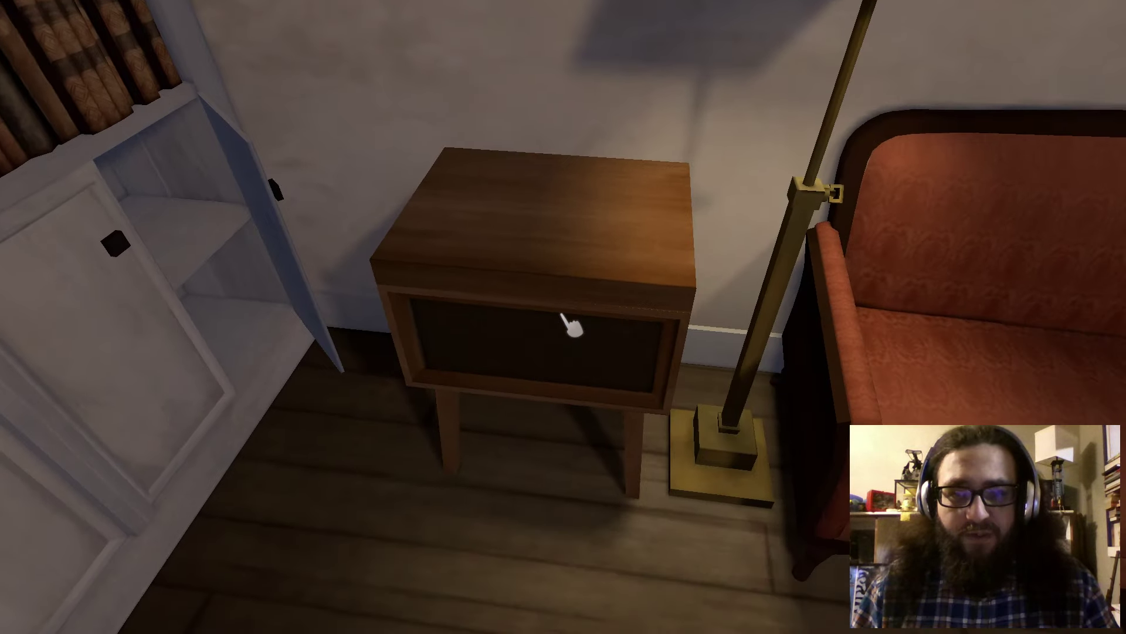
left_click(564, 316)
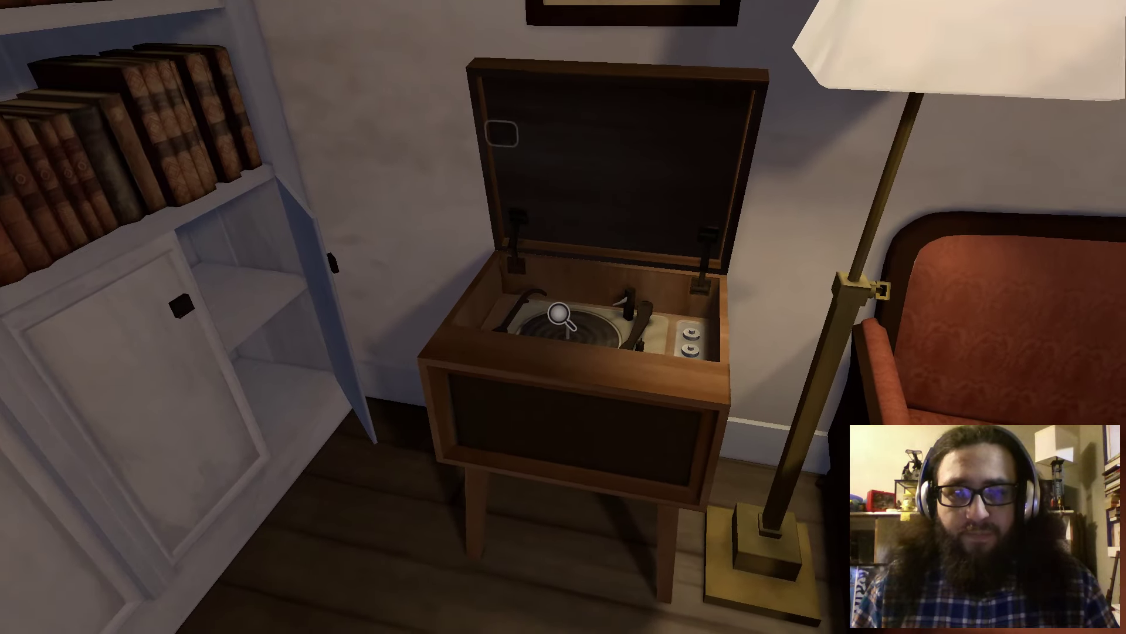
left_click(563, 317)
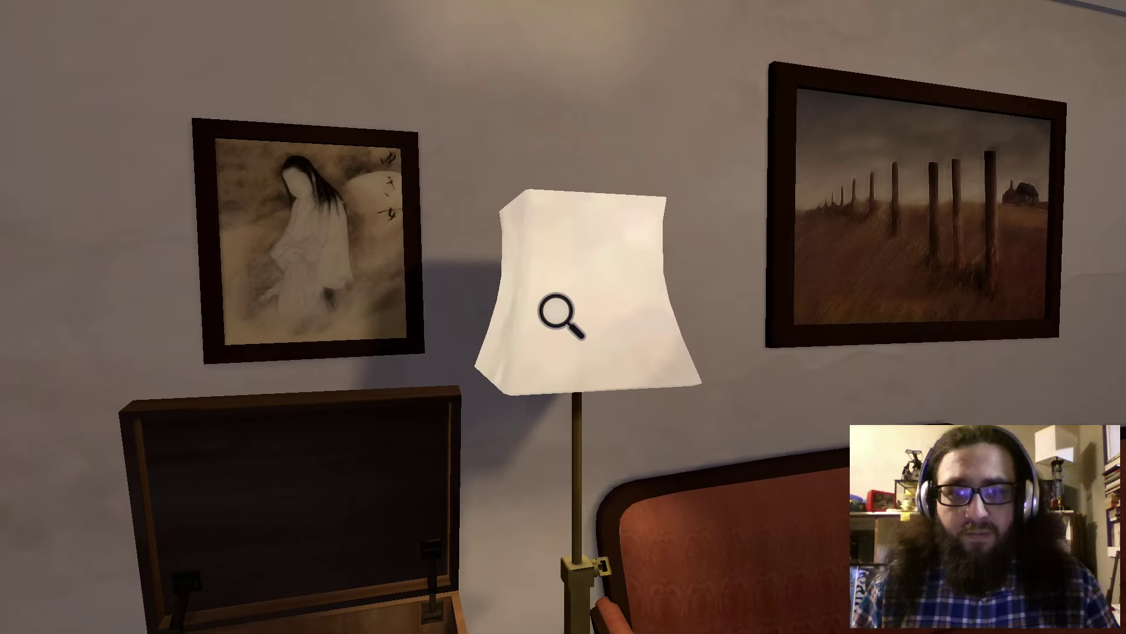
left_click(563, 317)
left_click(564, 317)
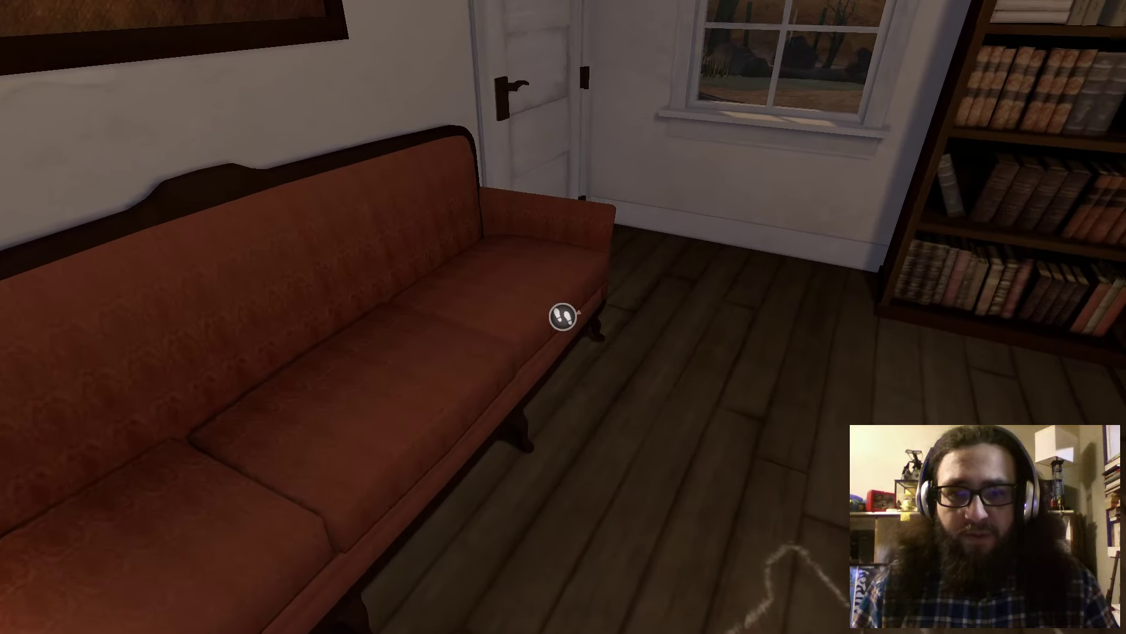
Step: Lift the couch cushion and read both pages of the hidden manuscript about a man's ideofocus
left_click(563, 317)
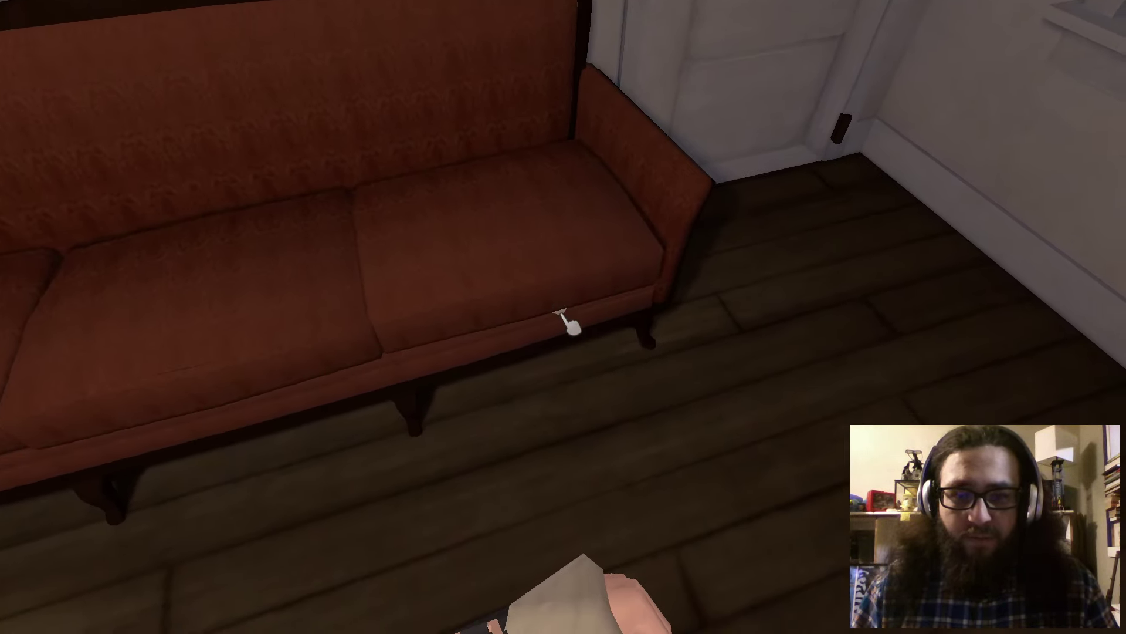
left_click(564, 318)
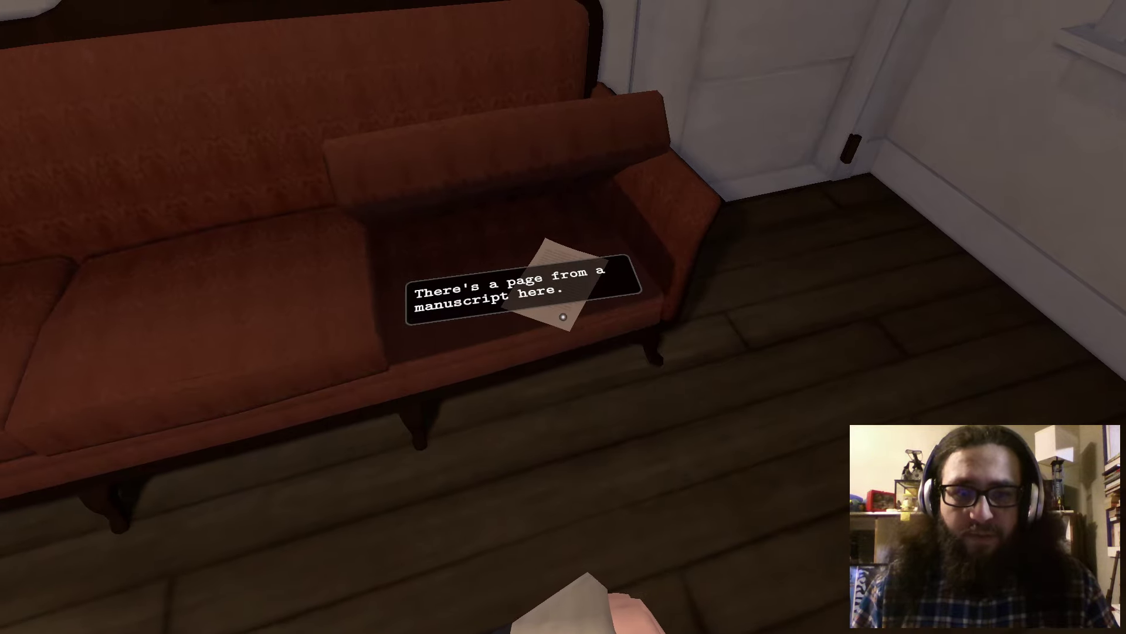
left_click(563, 316)
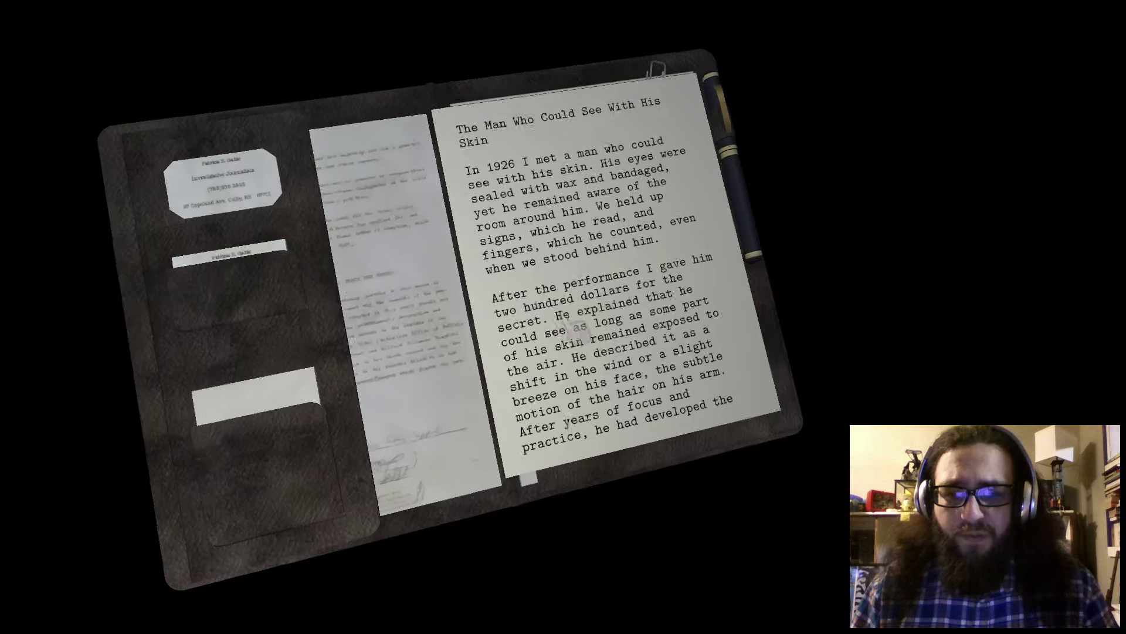
left_click_drag(564, 318, 492, 369)
left_click(563, 316)
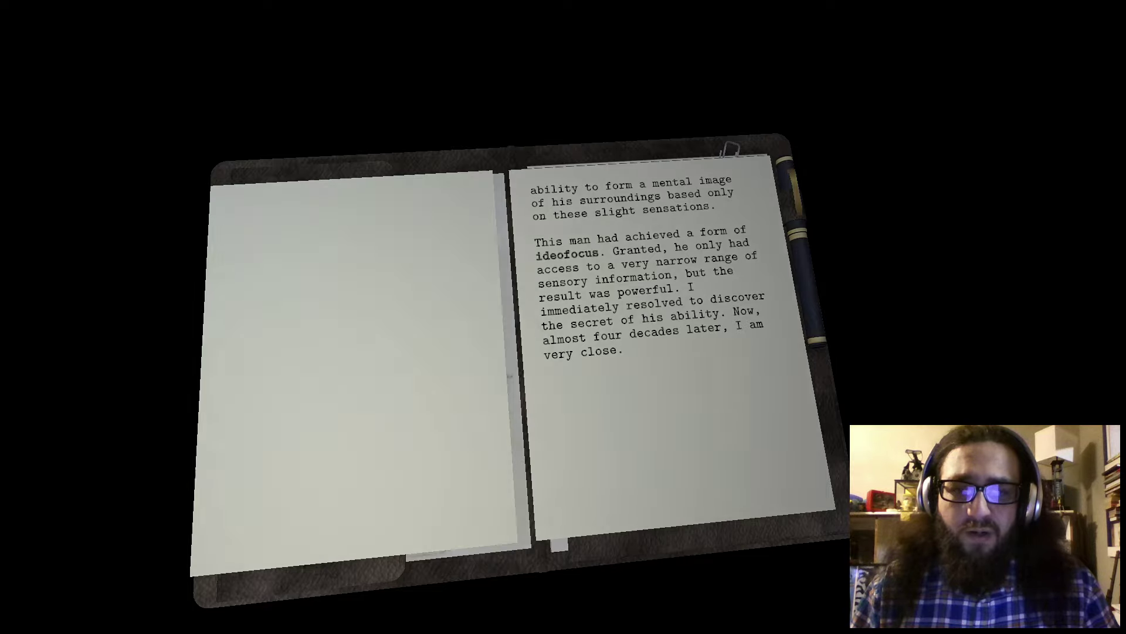
left_click(564, 317)
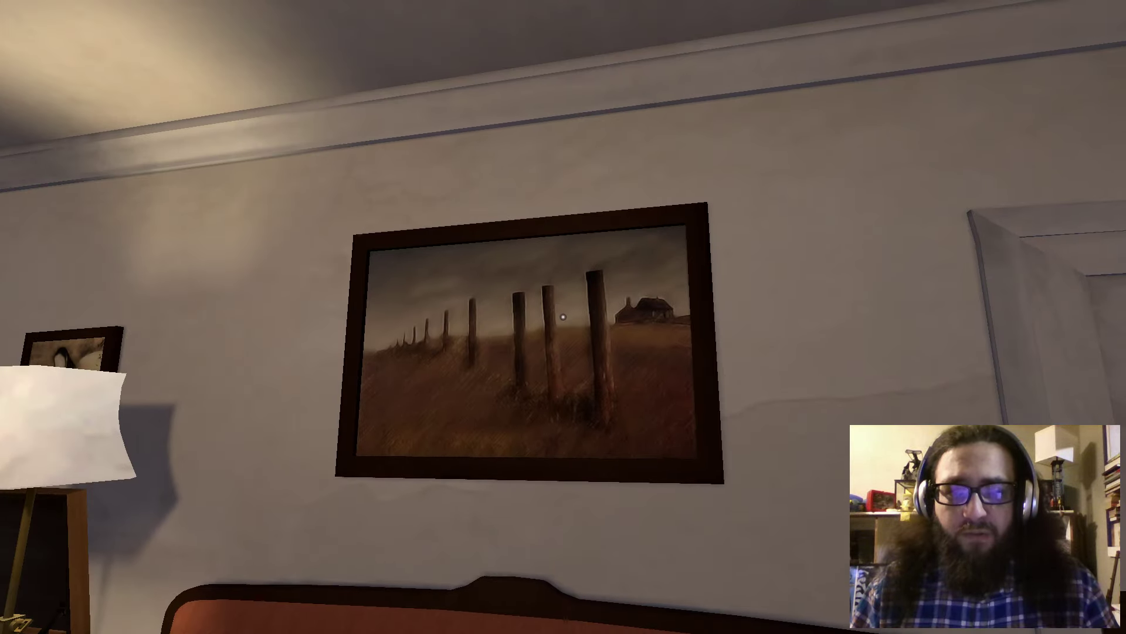
Step: Examine the bleak field painting above the couch, then exit through the bedroom door into the hallway
left_click(564, 317)
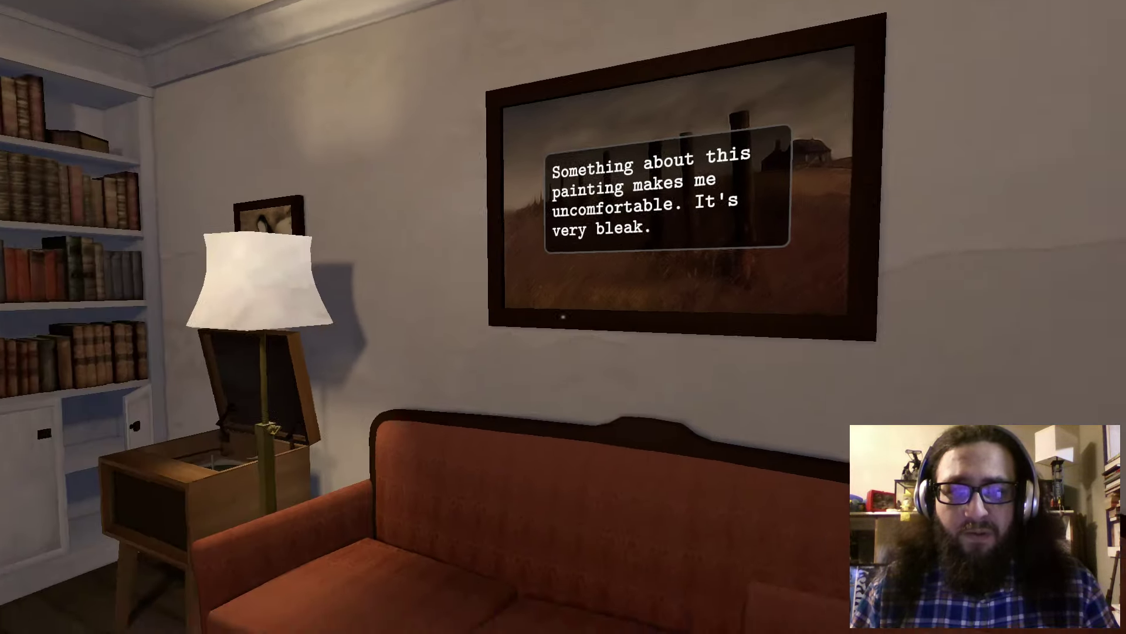
key("w")
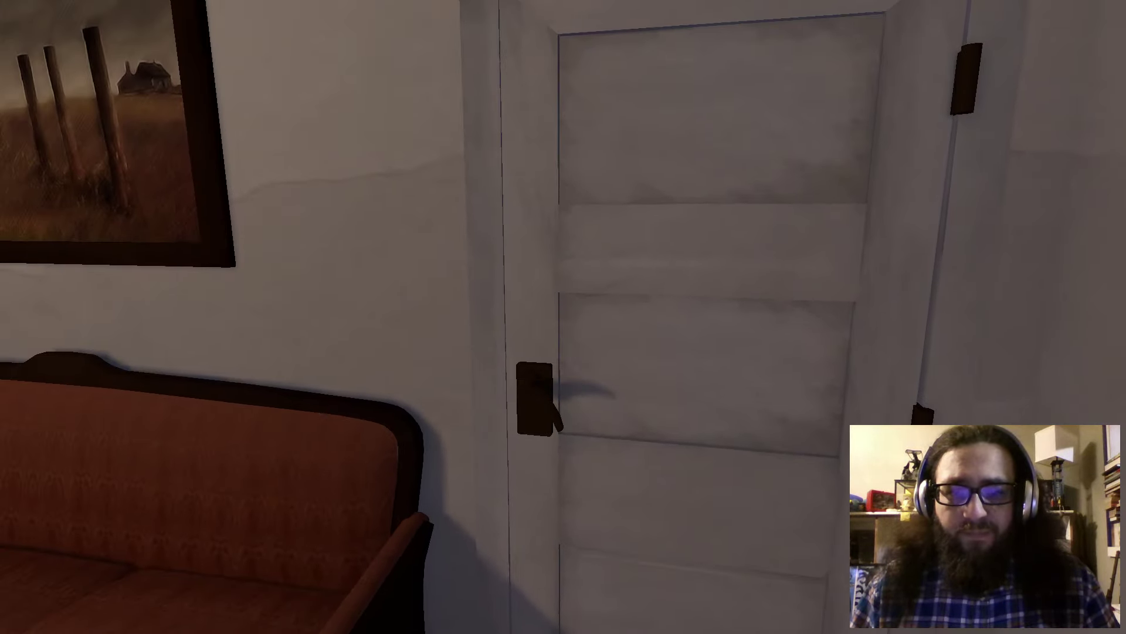
left_click(563, 316)
key("w")
key("w")
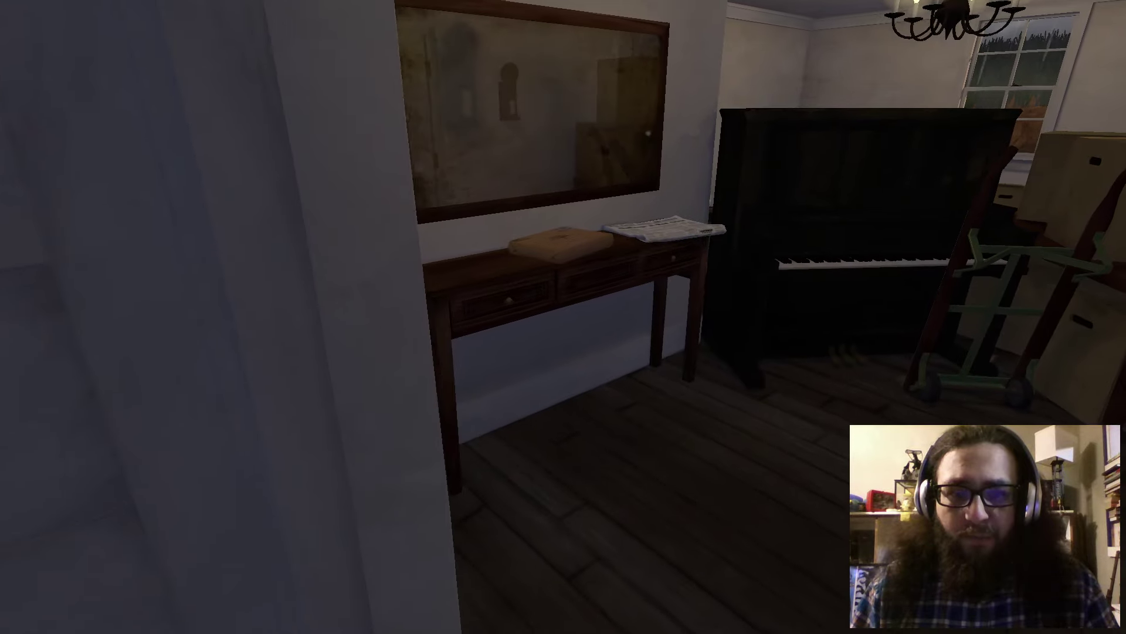
Step: Examine the parcel on the hallway table and cut it open with the scissors
key("w")
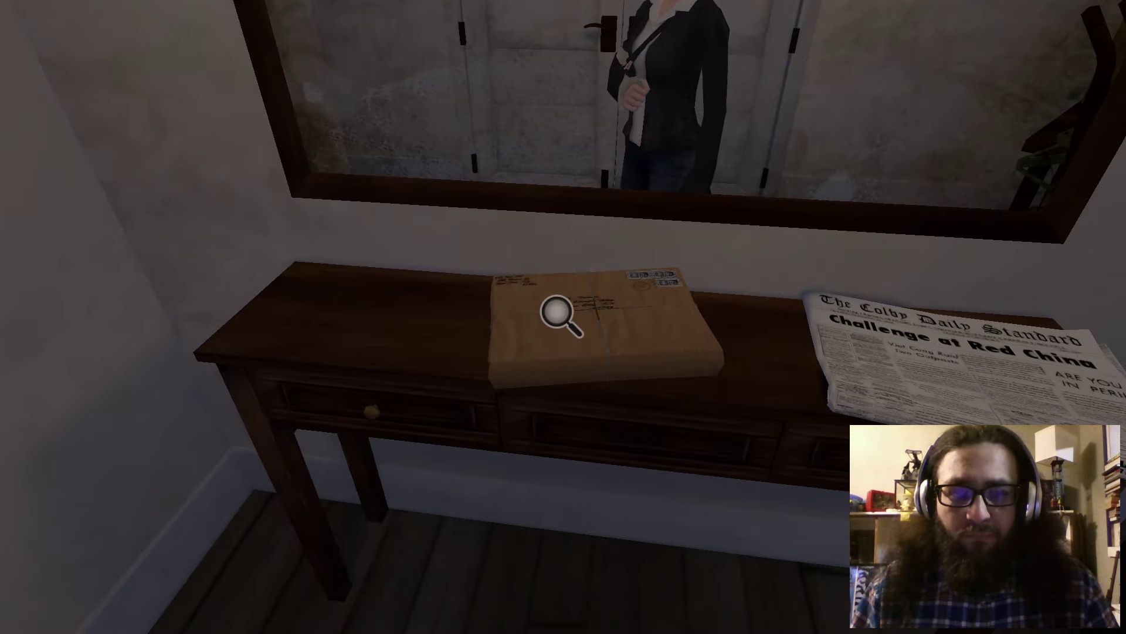
left_click(563, 317)
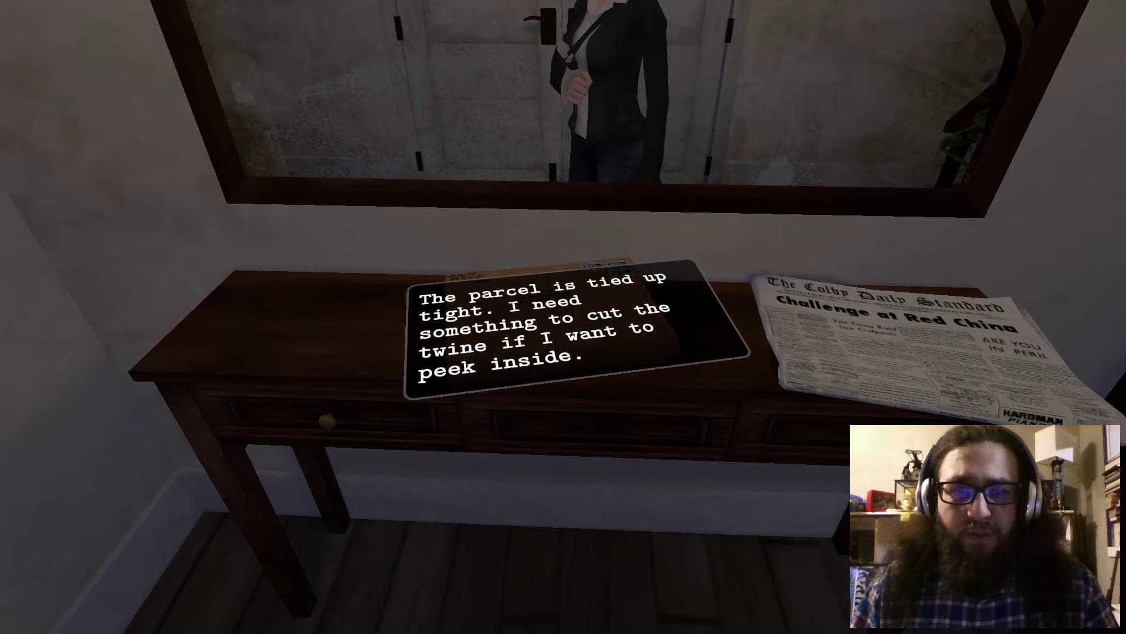
left_click(564, 317)
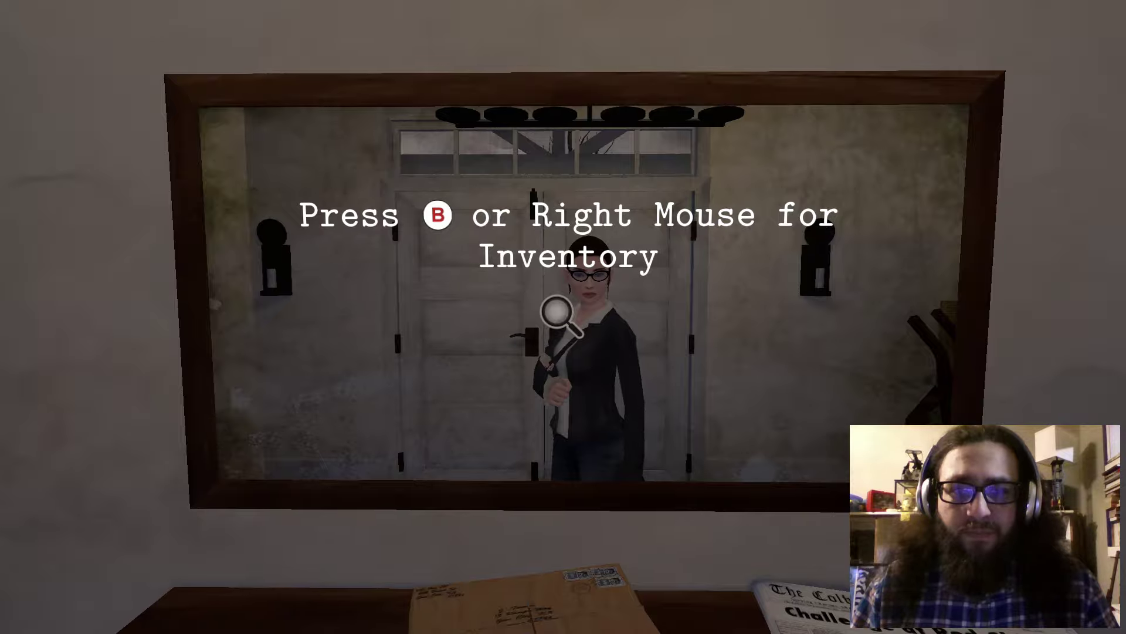
right_click(563, 317)
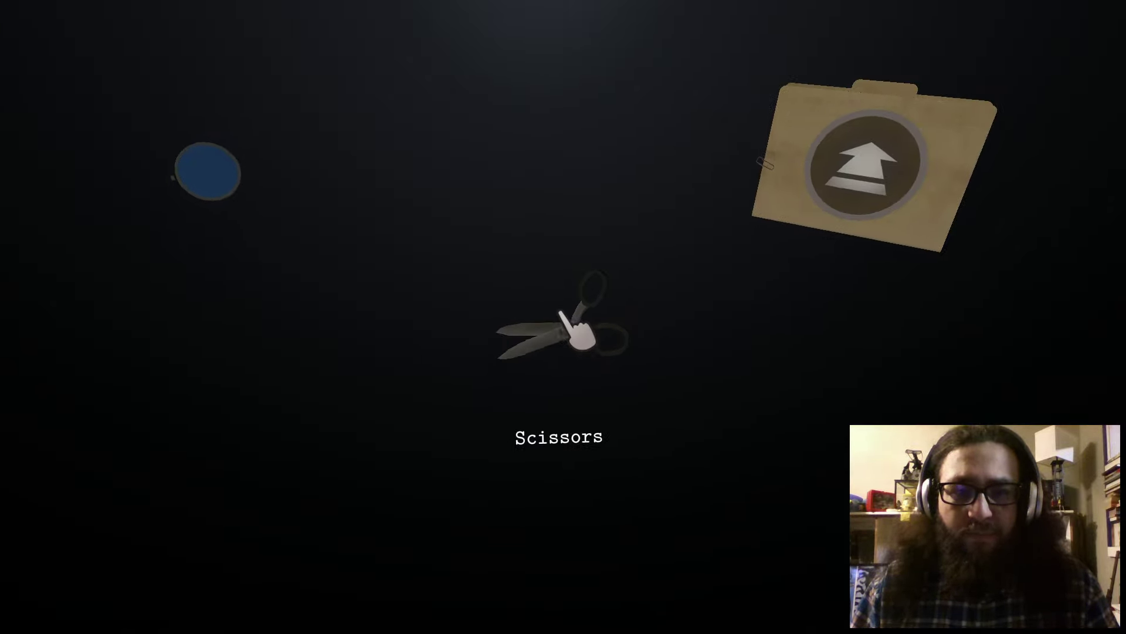
left_click(563, 317)
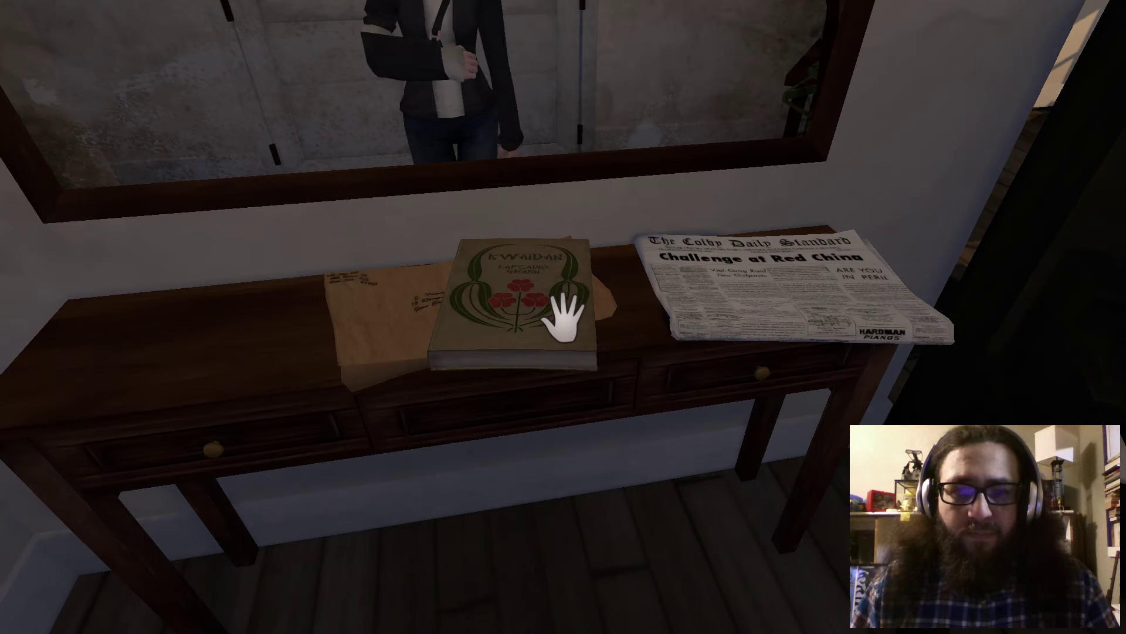
Step: Take the Kwaidan book by Lafcadio Hearn, inspect it, and select it in the inventory
left_click(563, 317)
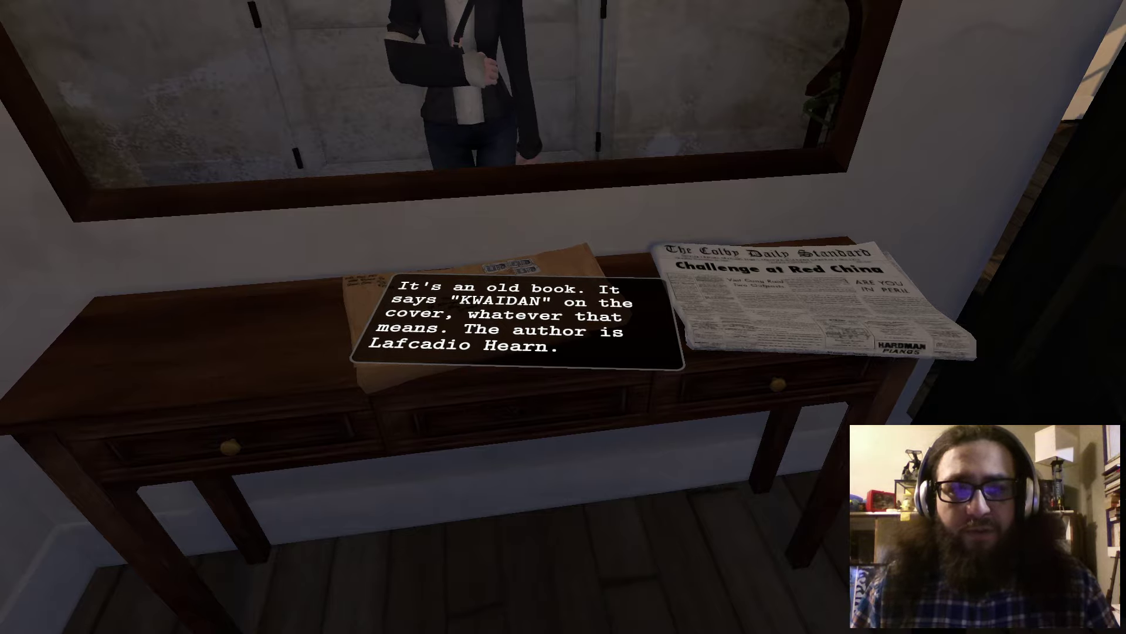
left_click(564, 316)
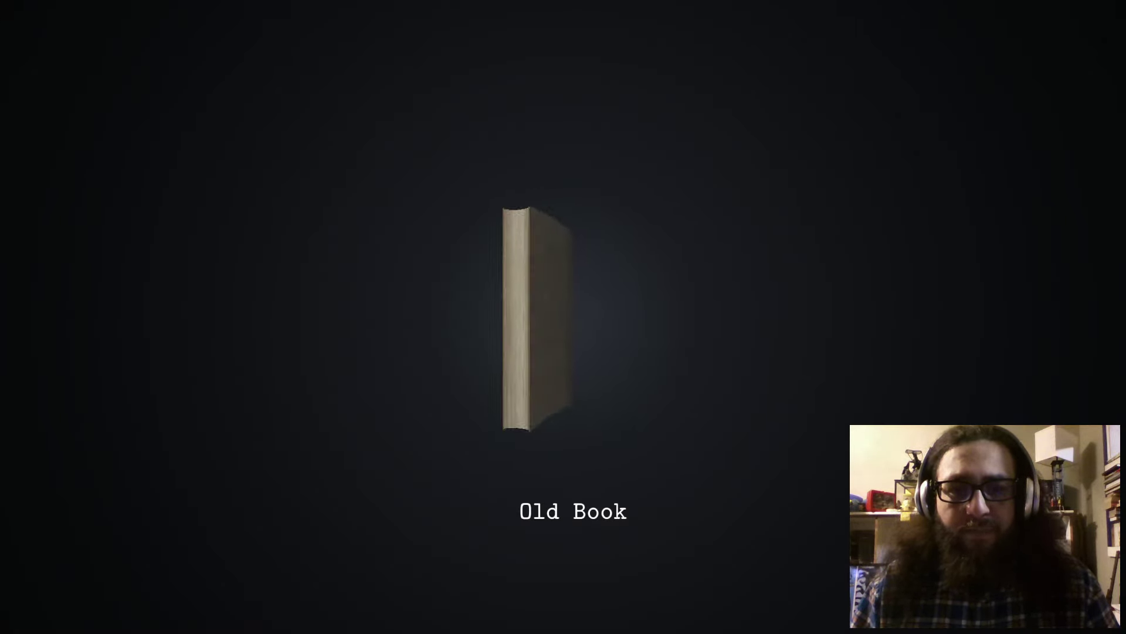
left_click(563, 317)
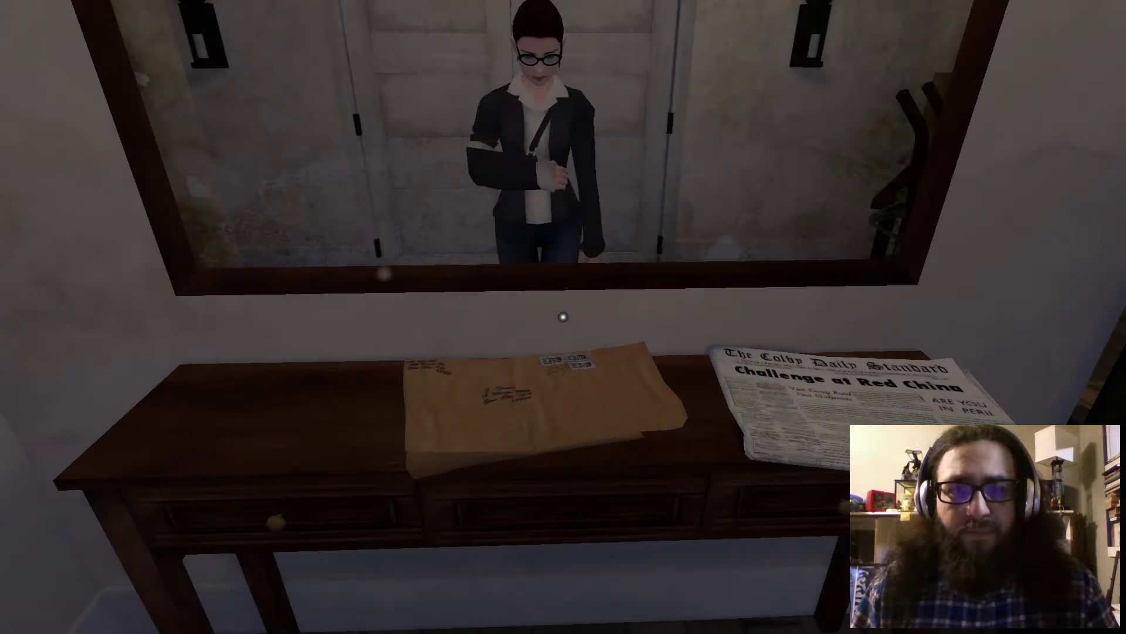
key("Tab")
scroll(575, 327, "down", 2)
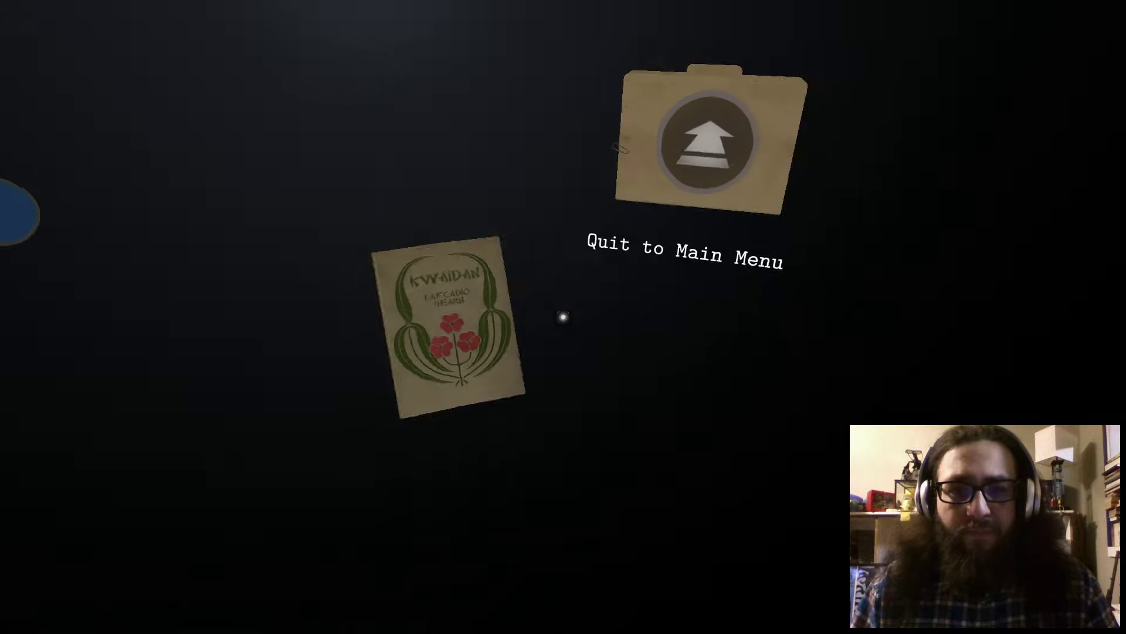
left_click(563, 317)
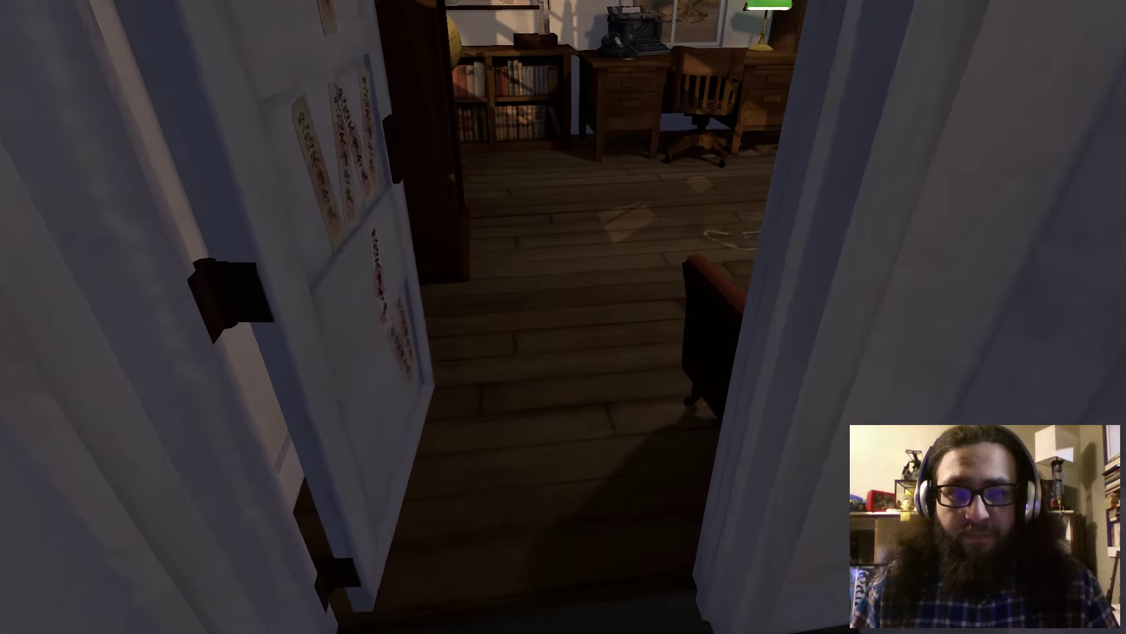
key("w")
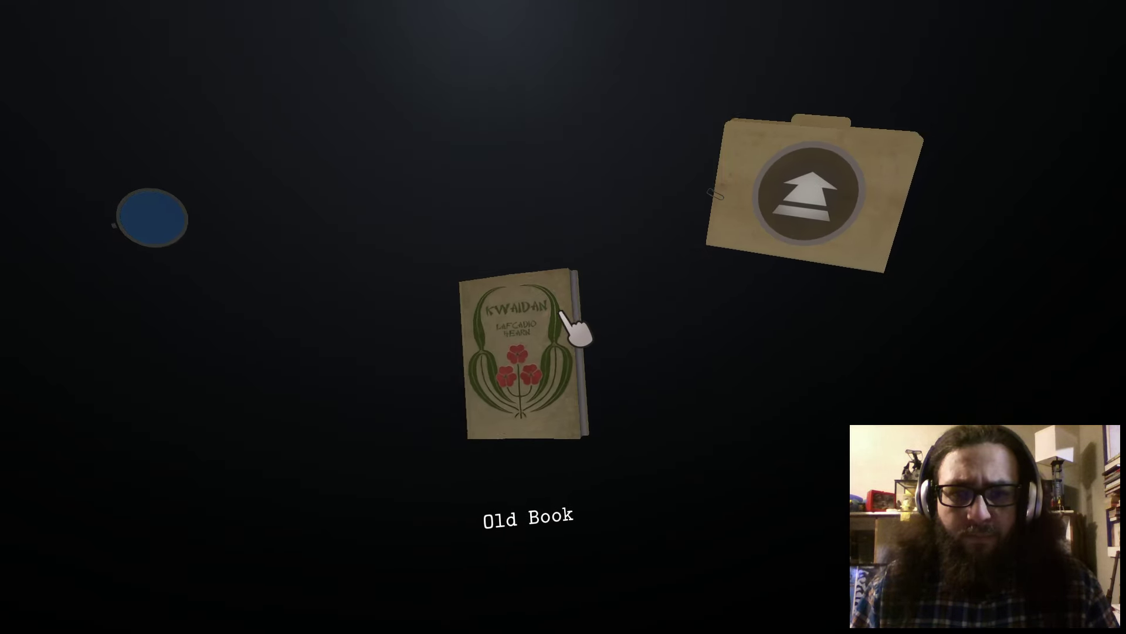
Step: Pull the Wooden Wedge with foreign writing from behind the Hearn books and inspect it
left_click(562, 317)
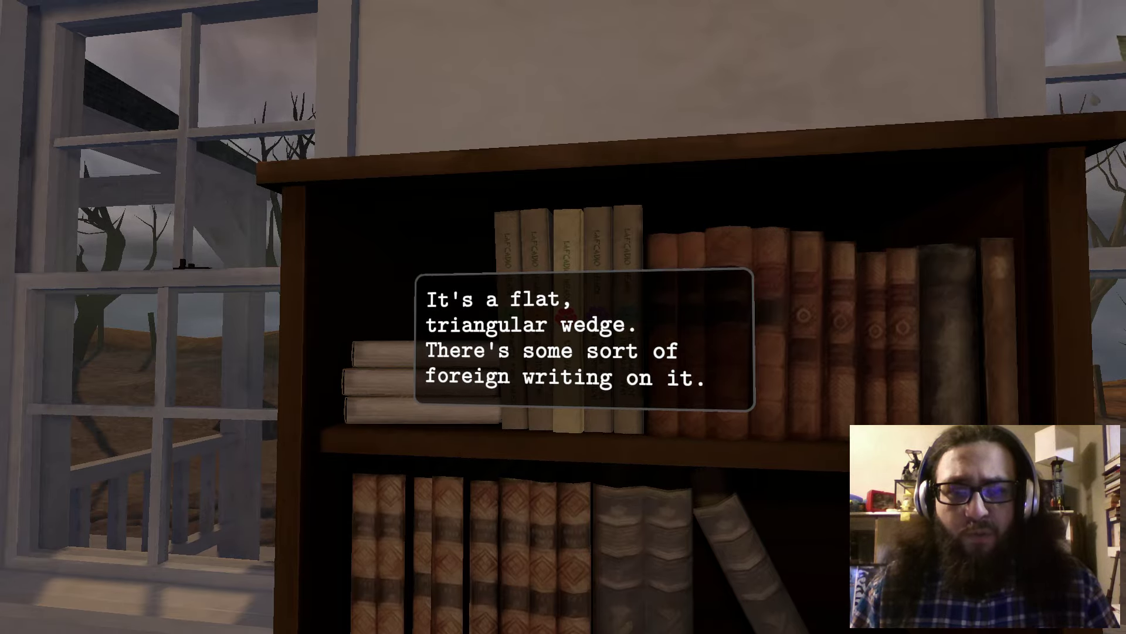
left_click(564, 313)
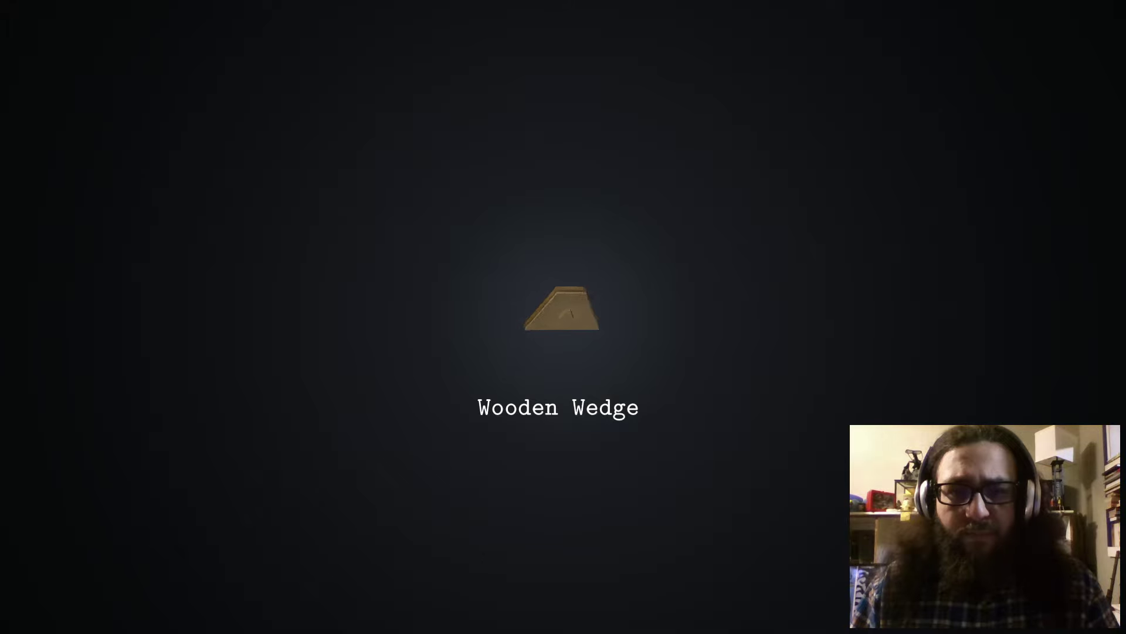
left_click(560, 313)
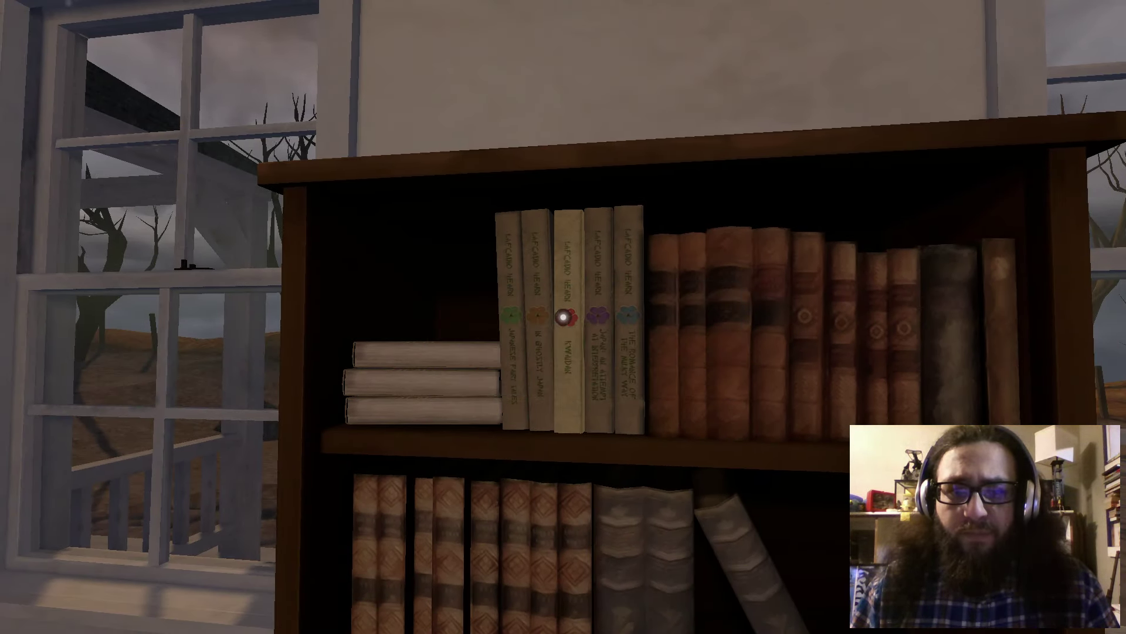
right_click(564, 317)
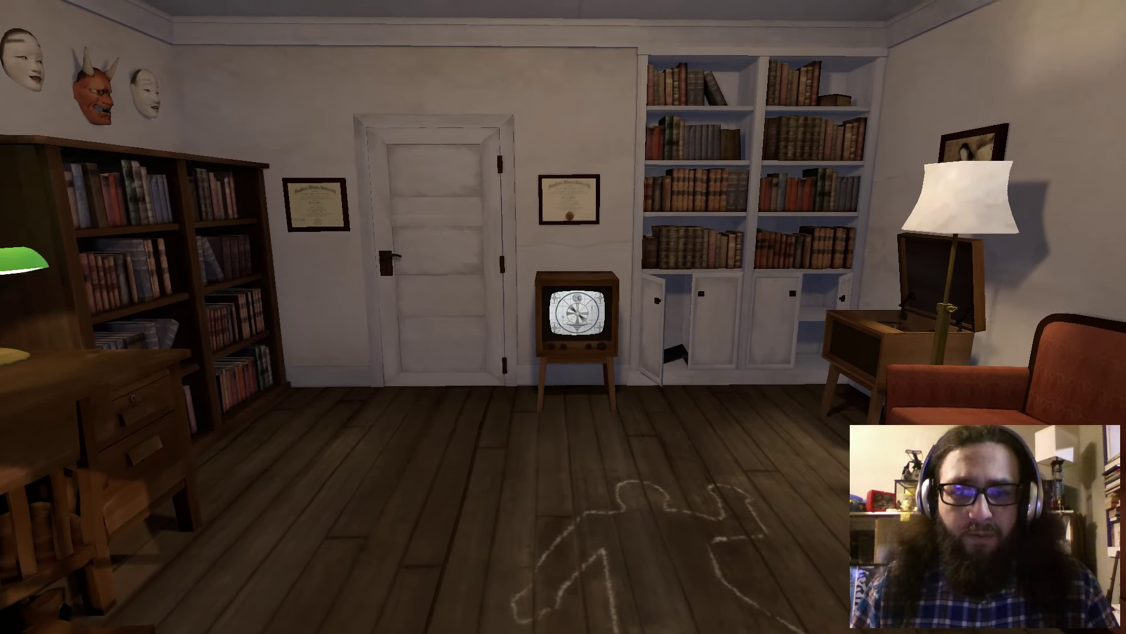
Step: Turn off the TV, visit the door by the bookshelf, and cross back toward the couch
key("w")
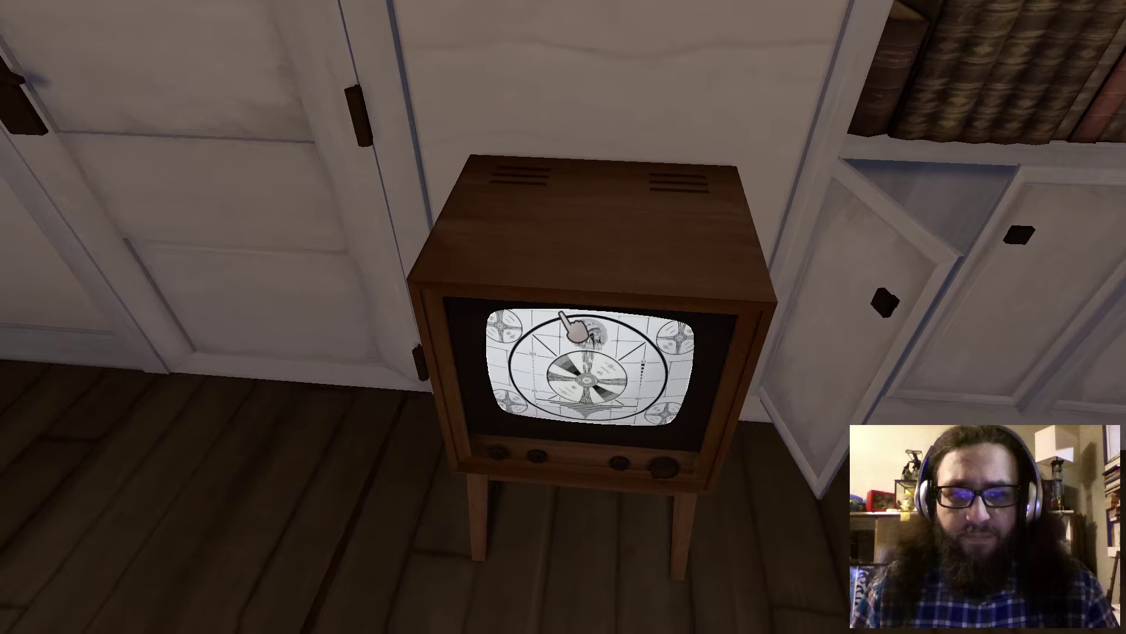
left_click(564, 315)
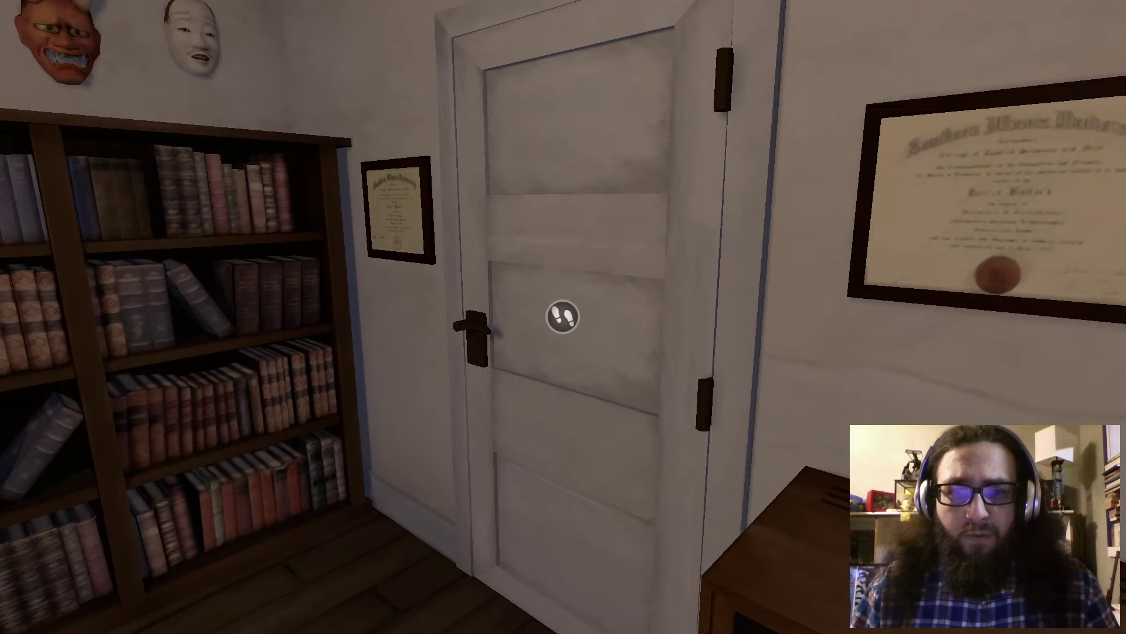
key("w")
key("w")
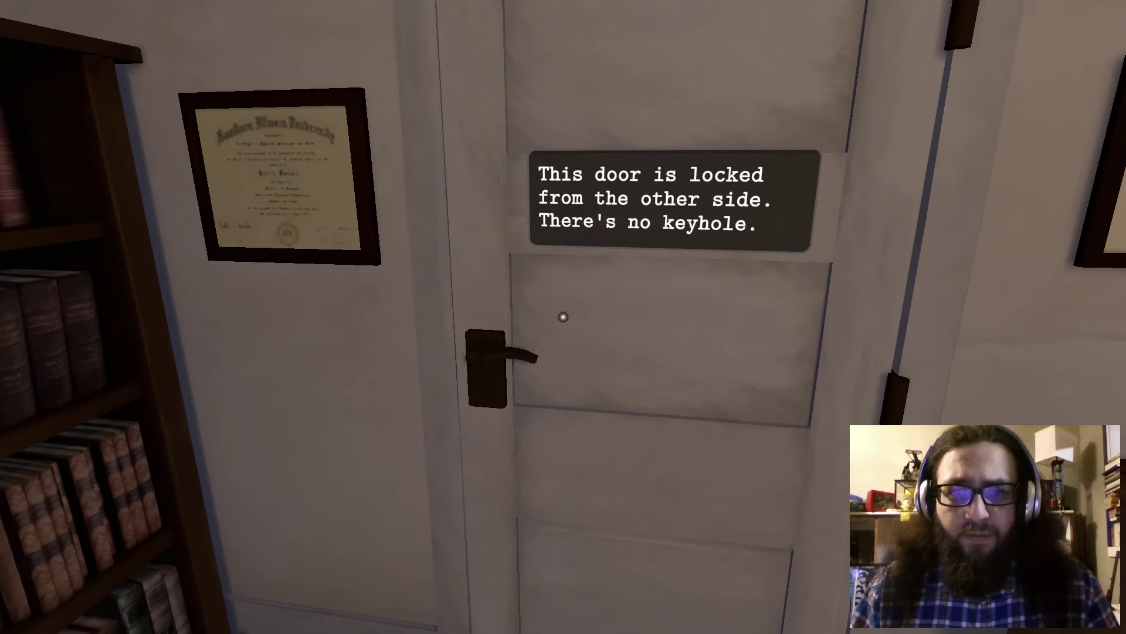
key("w")
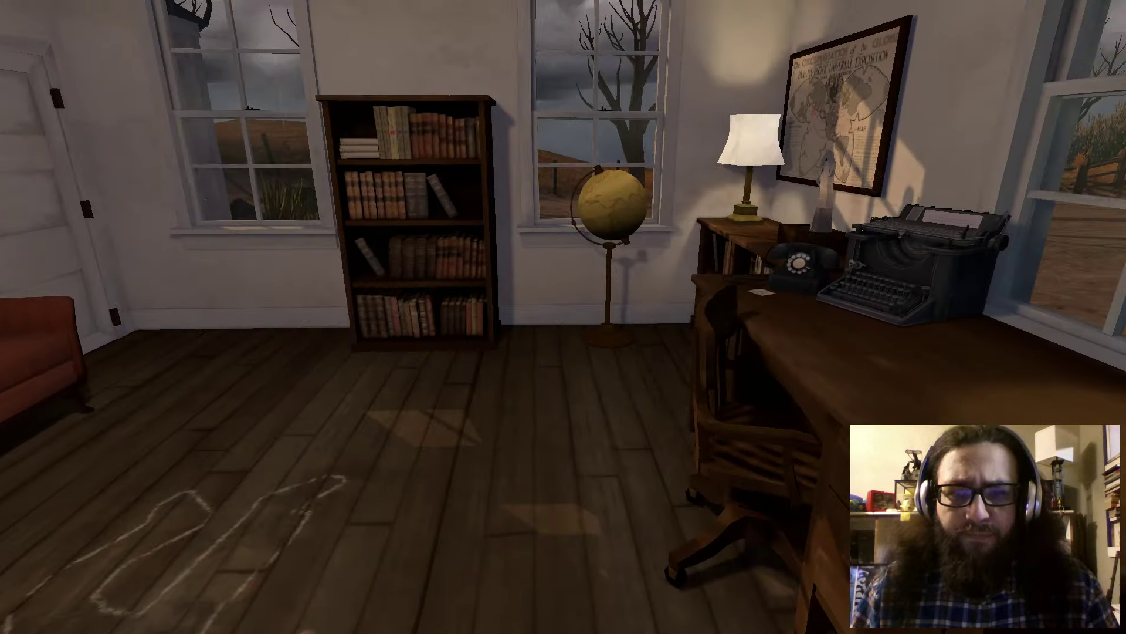
key("w")
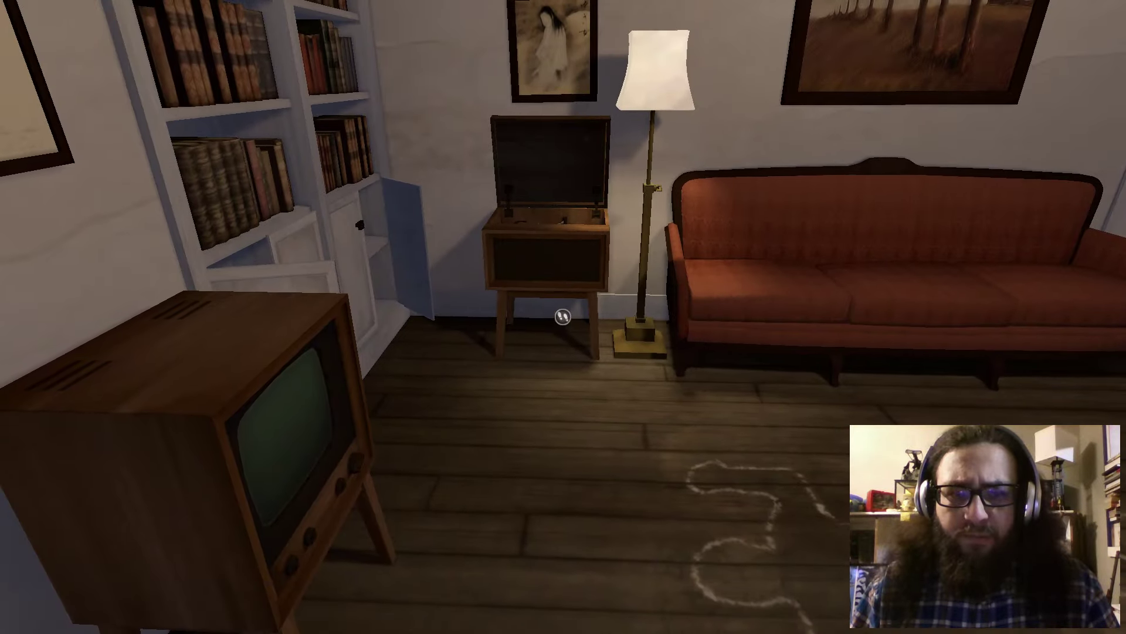
Step: Look over the Wooden Wedge and find the door locked from the other side, with no keyhole
left_click(563, 317)
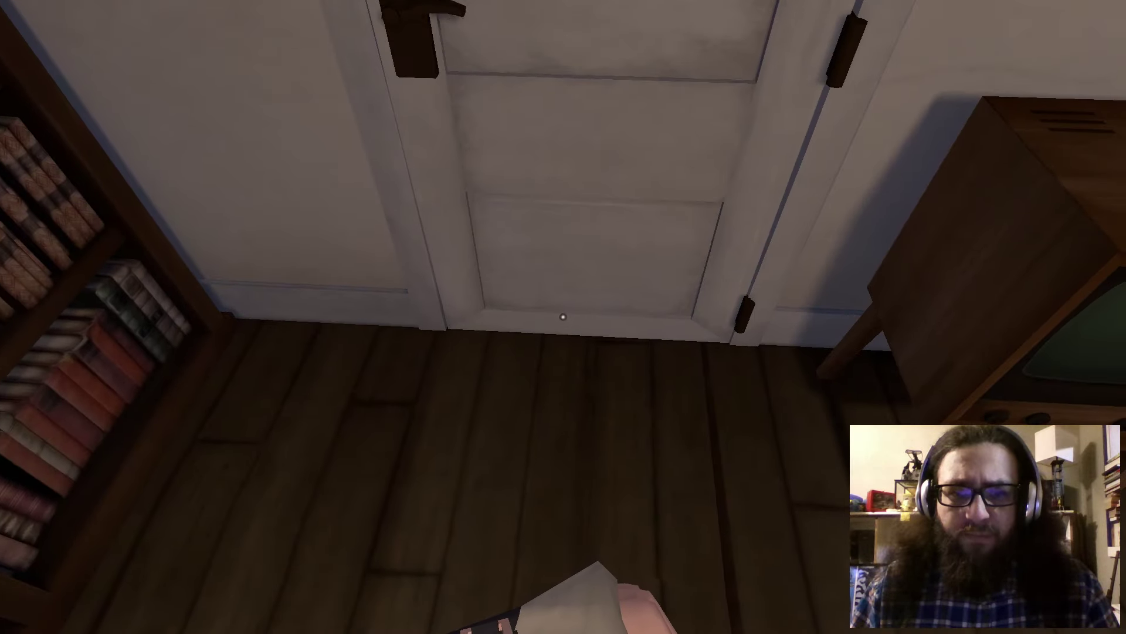
left_click(564, 318)
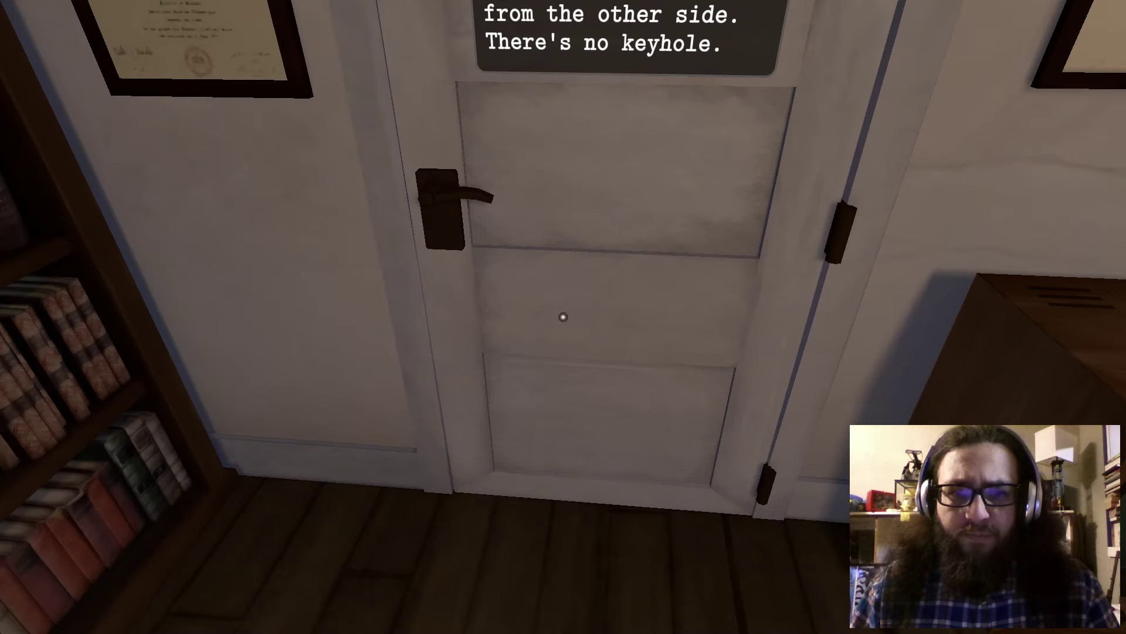
right_click(563, 316)
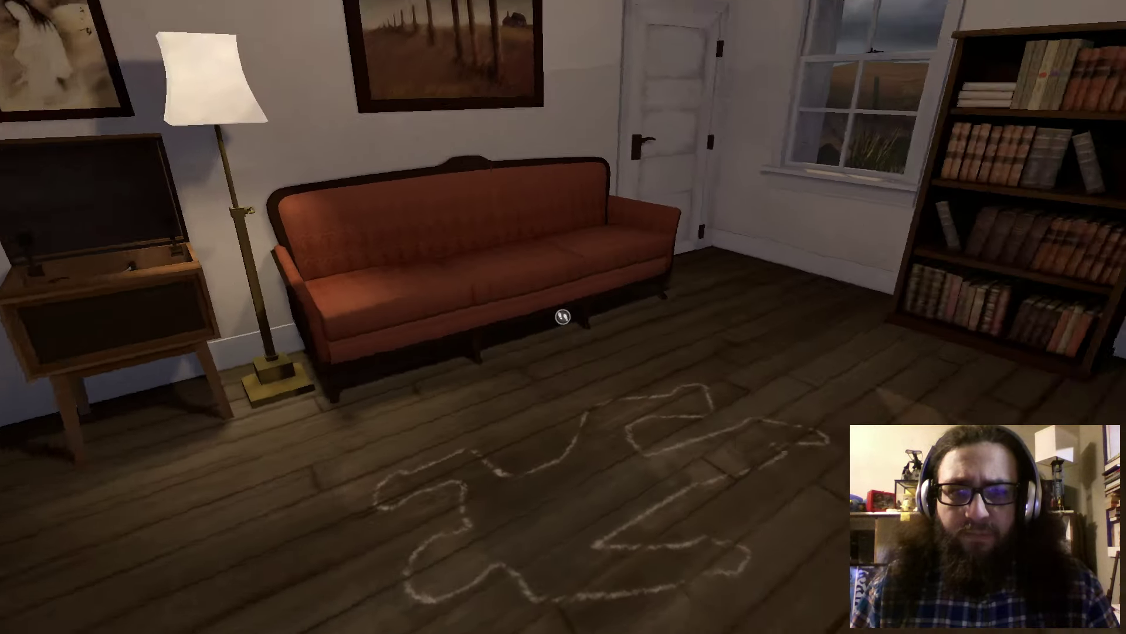
key("w")
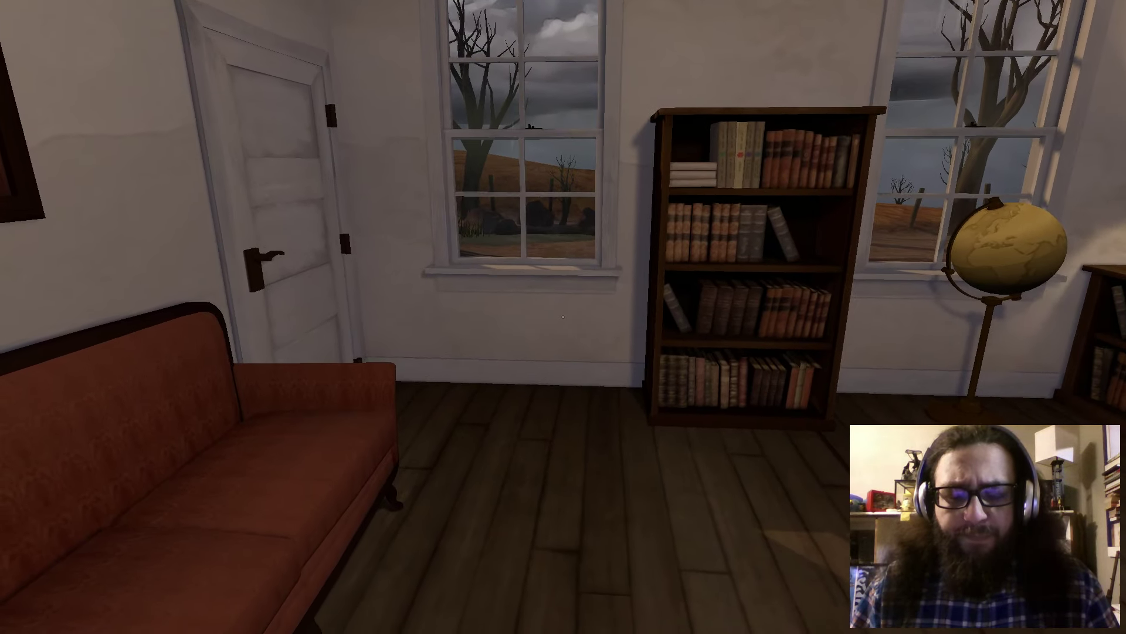
Step: Go through the sofa-side door and down the hallway to the mirror table and toppled piano
key("w")
key("w")
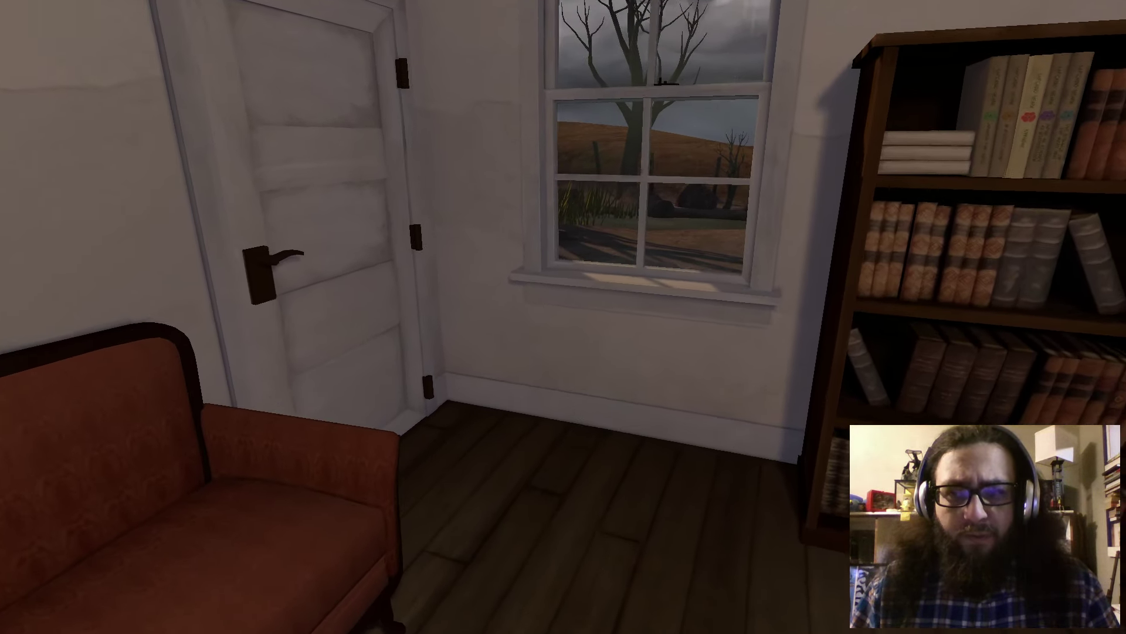
key("w")
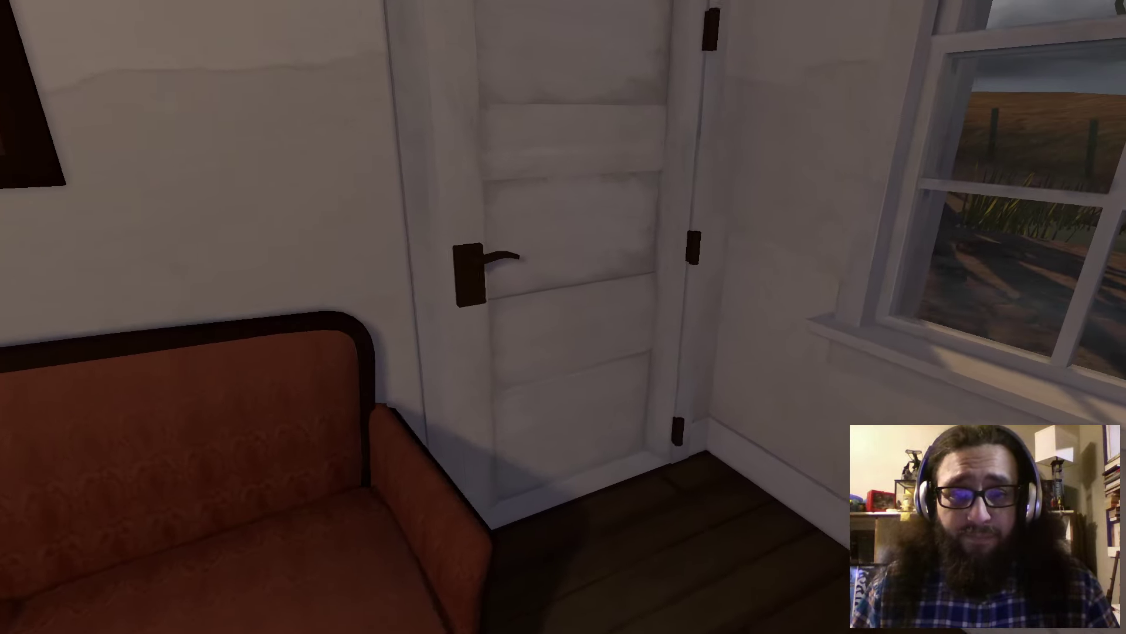
key("w")
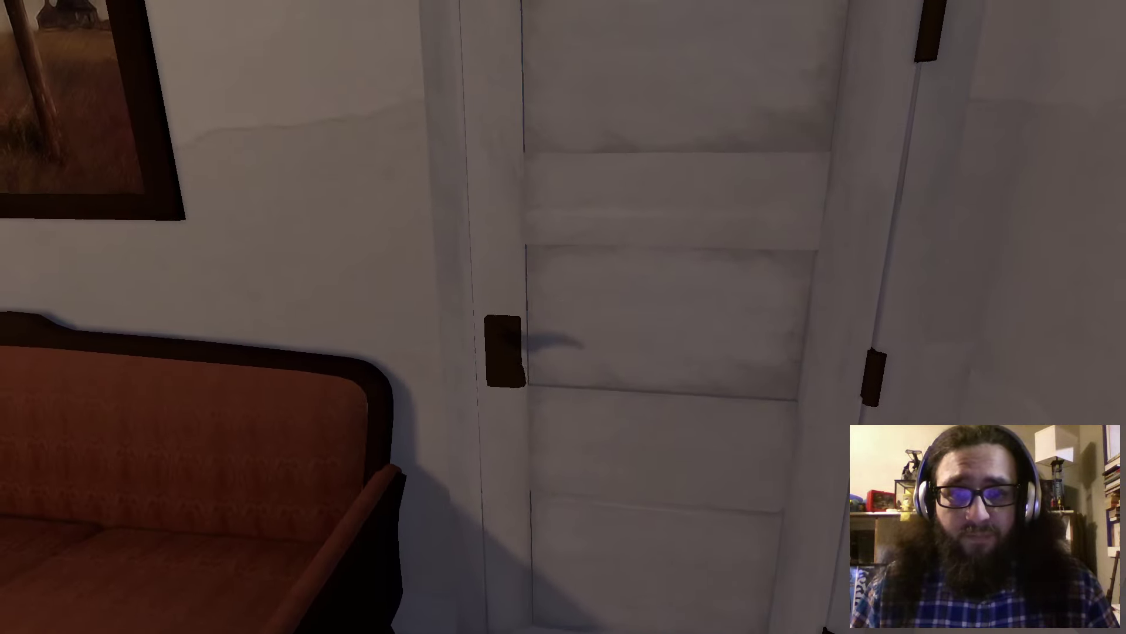
left_click(563, 318)
key("w")
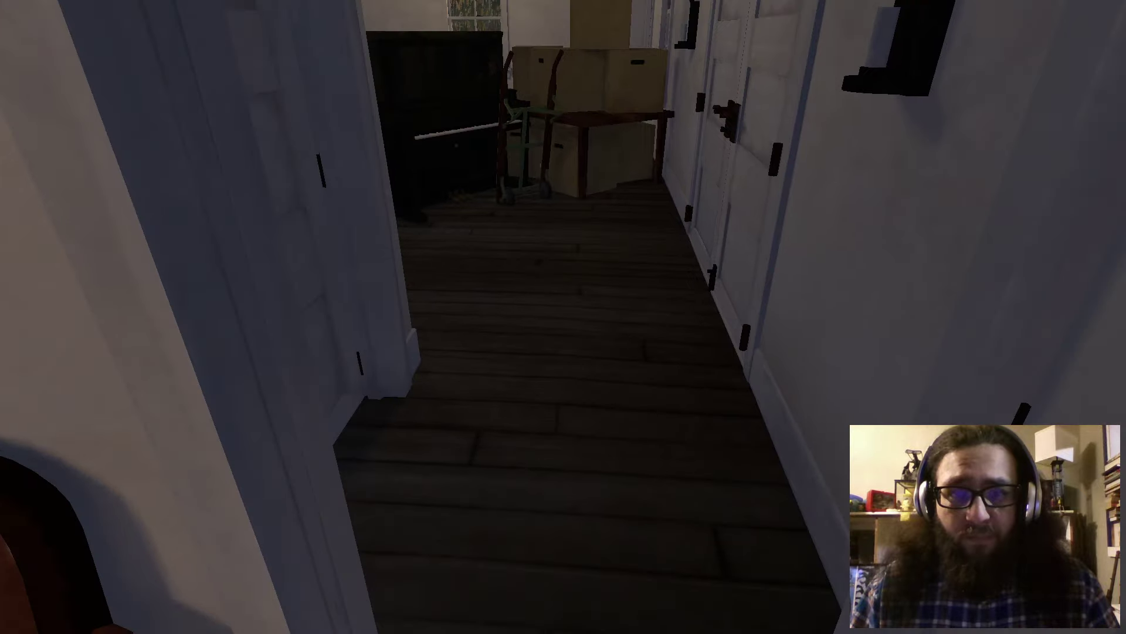
key("w")
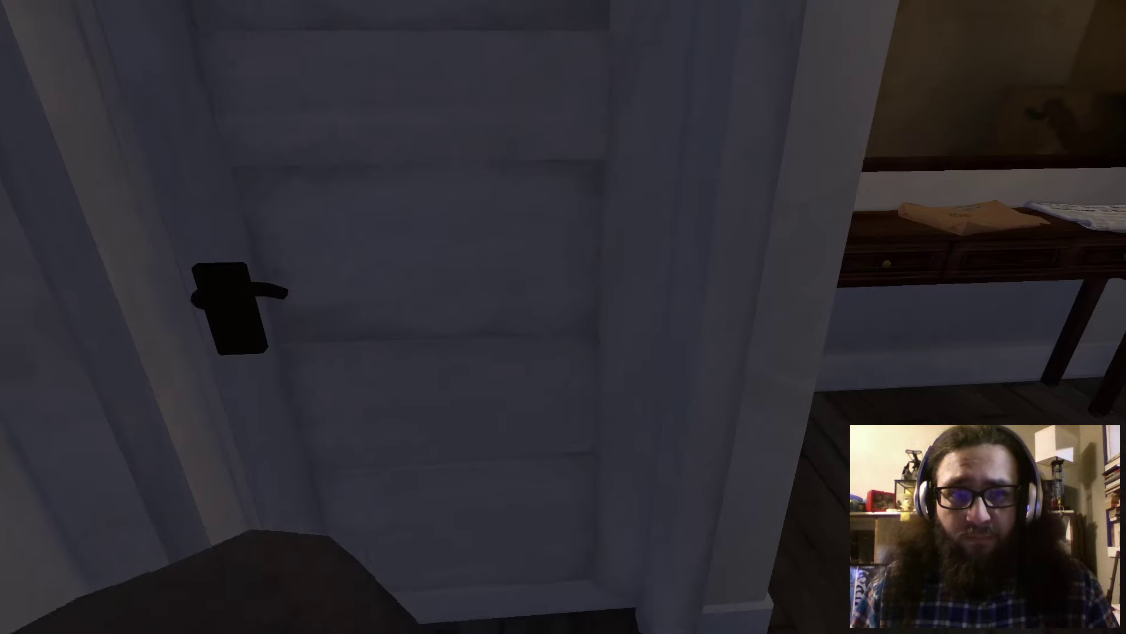
key("w")
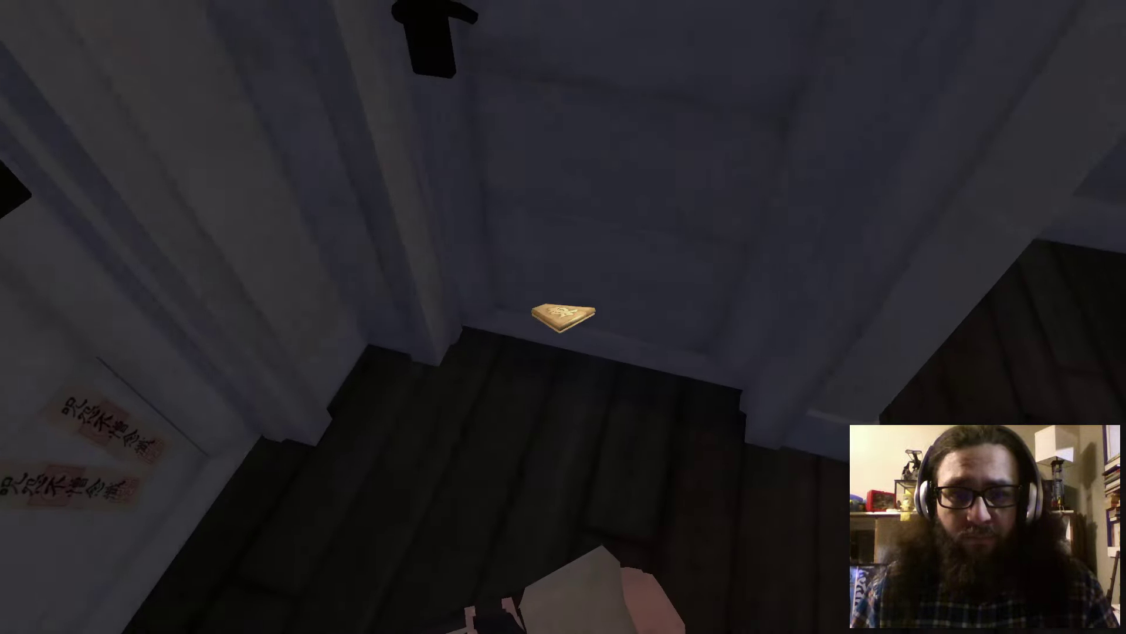
key("Escape")
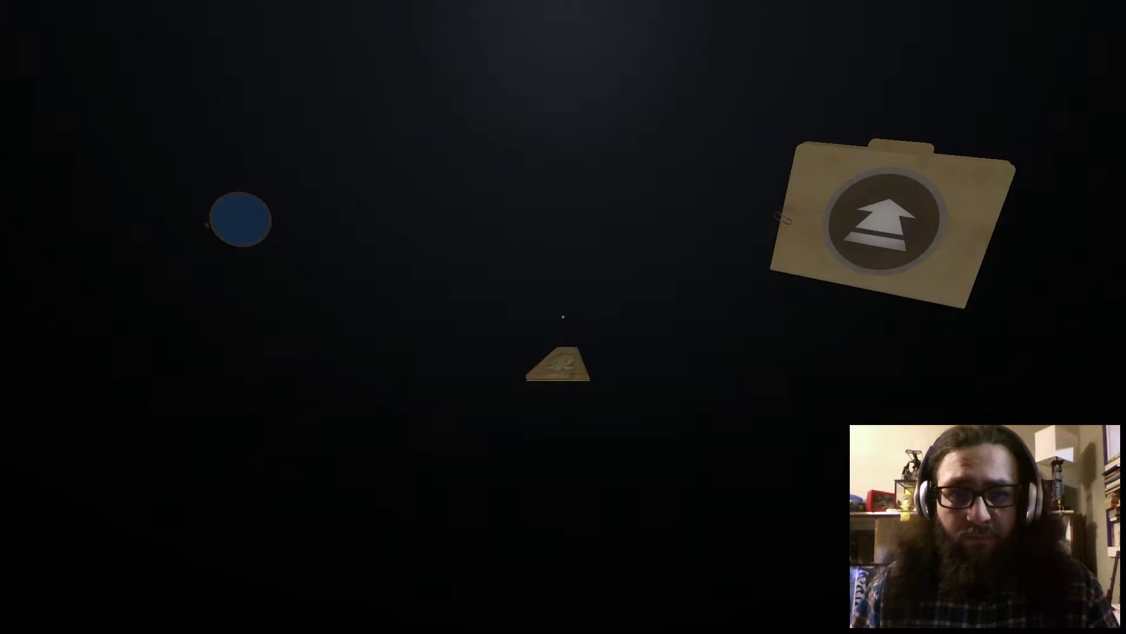
key("Escape")
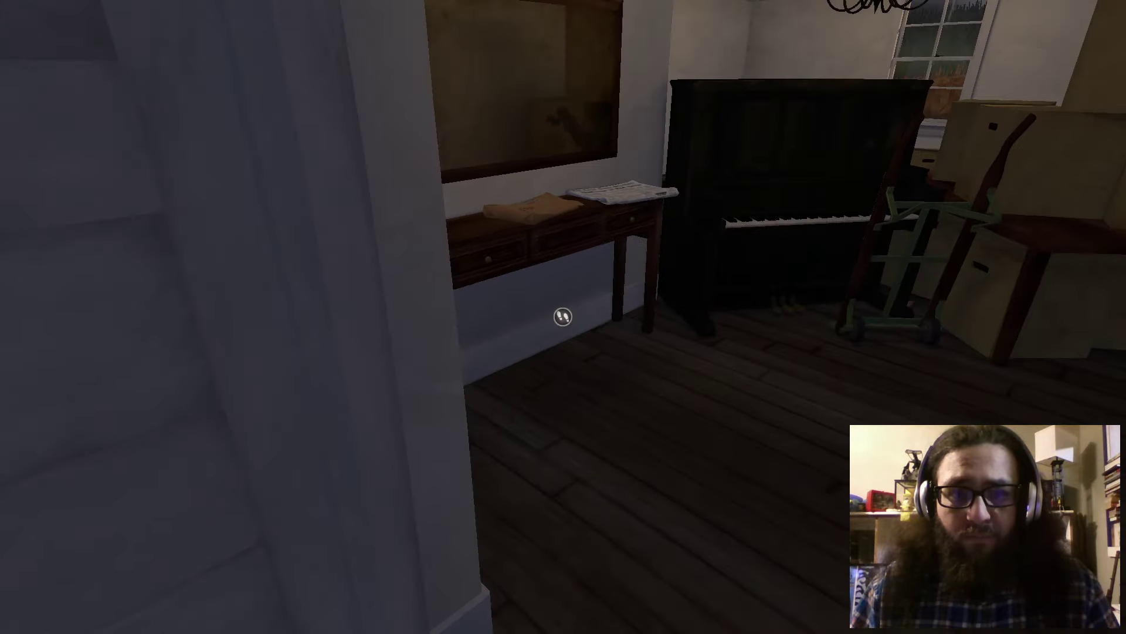
key("w")
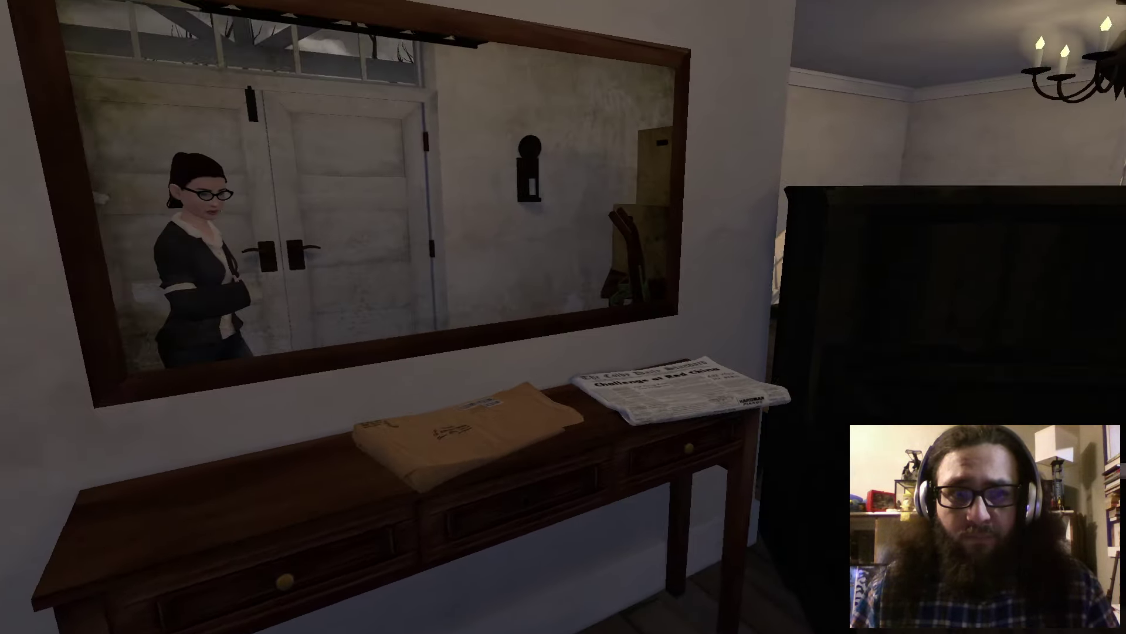
key("w")
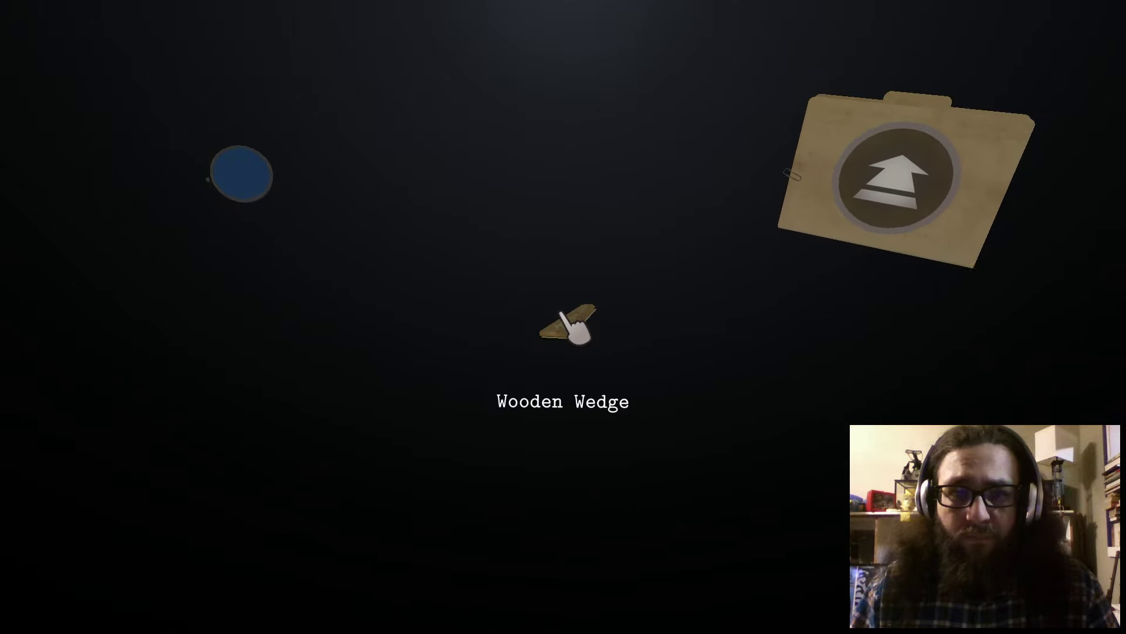
Step: Ready the Wooden Wedge, try the piano, and find the front doors won't open ('I can't leave yet')
key("Tab")
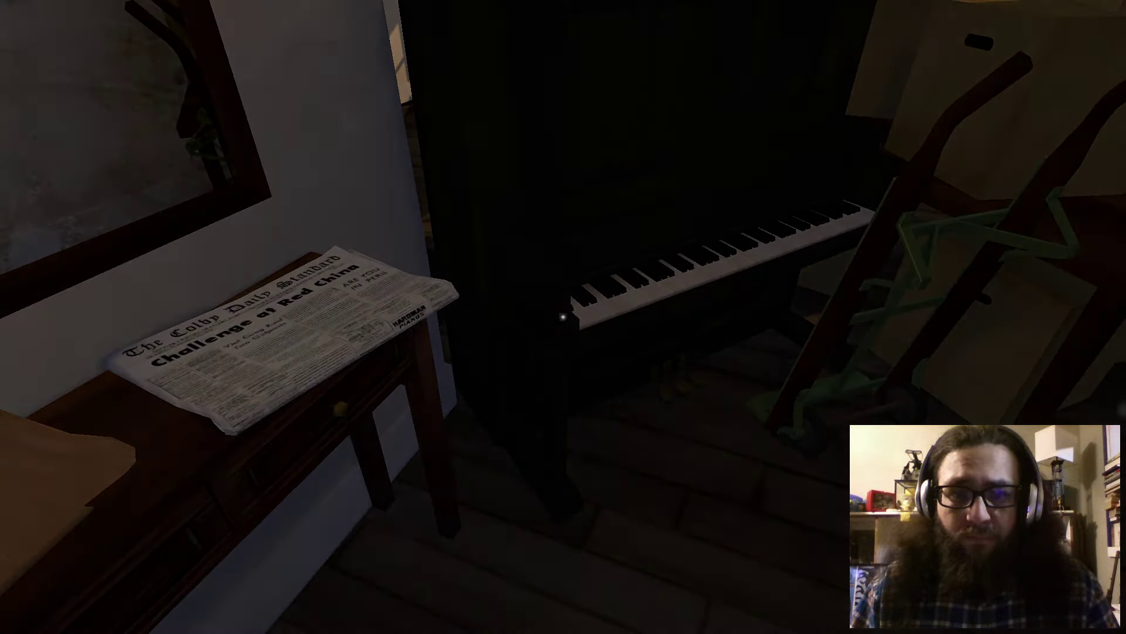
key("Tab")
left_click(571, 324)
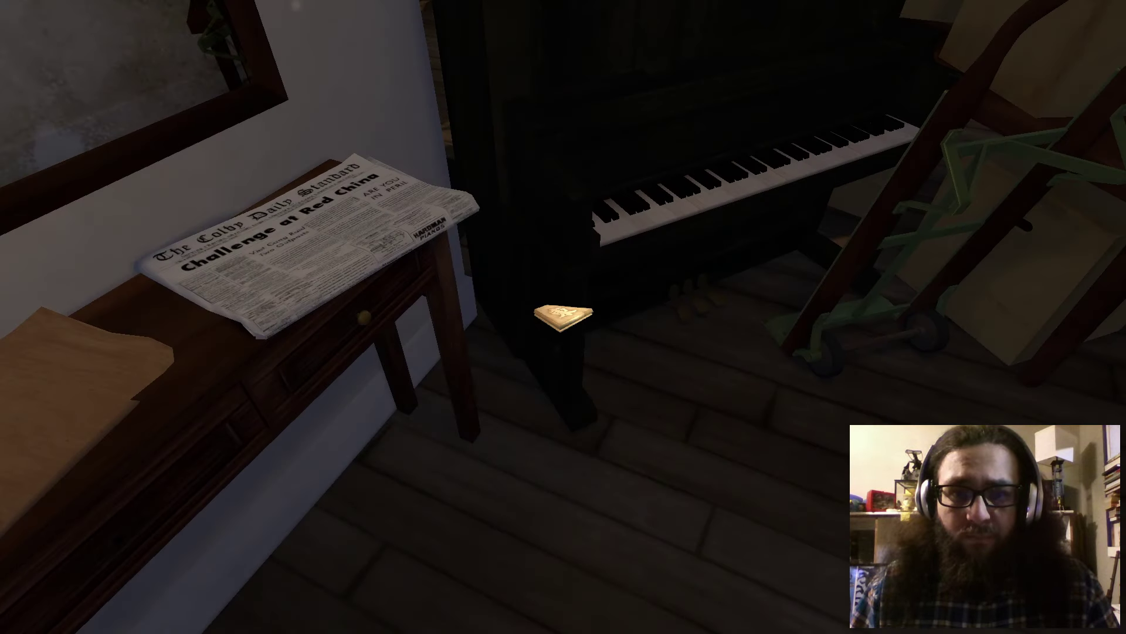
left_click(563, 317)
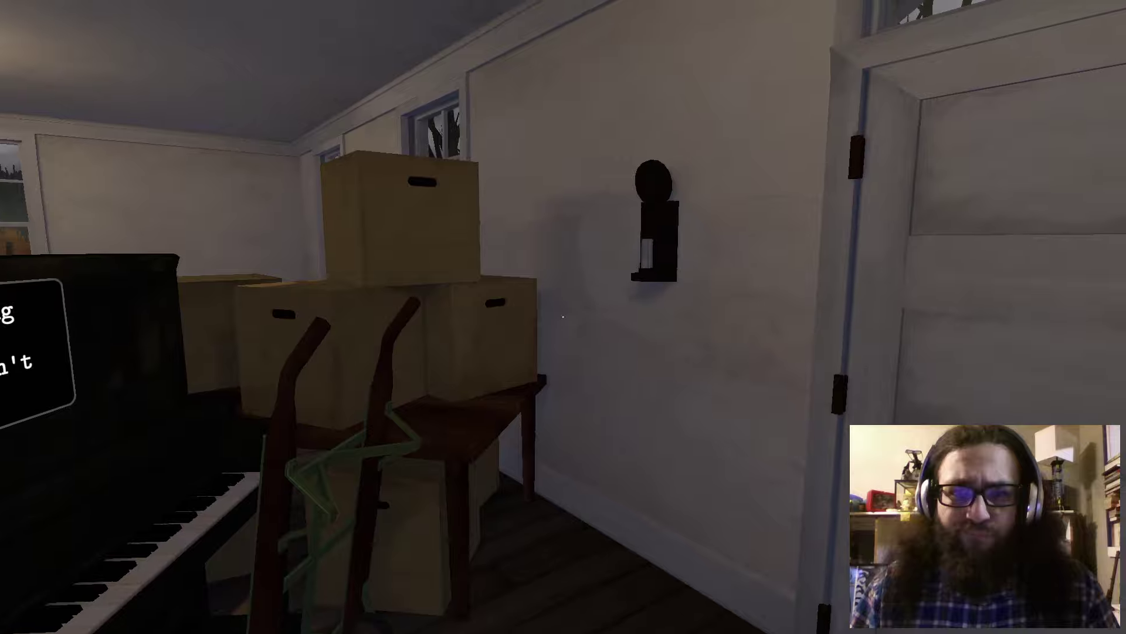
key("w")
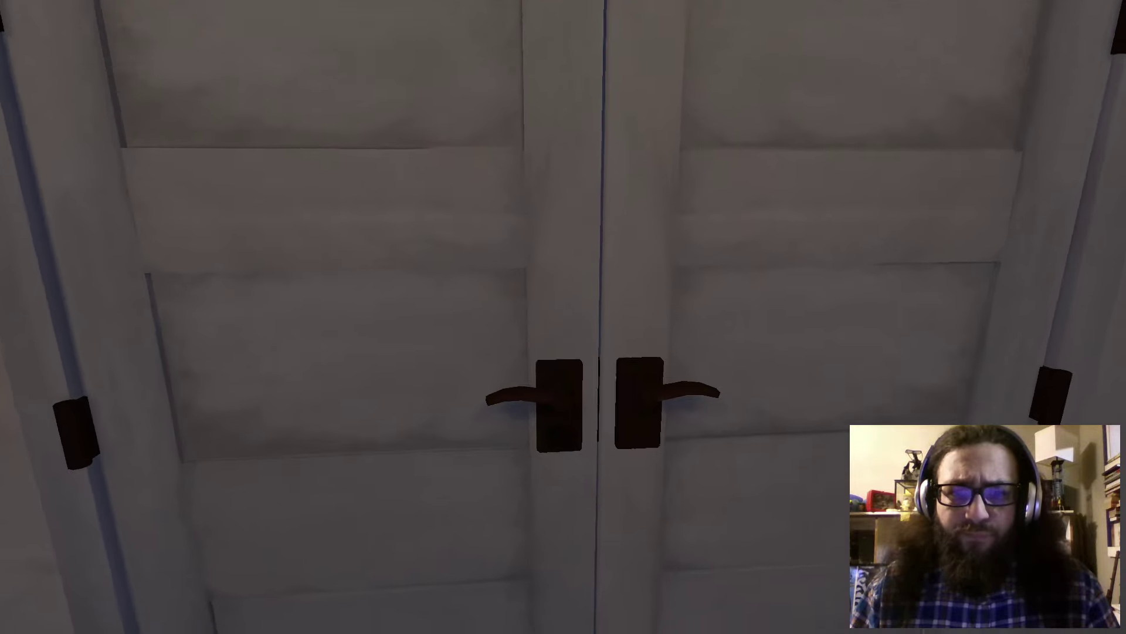
key("w")
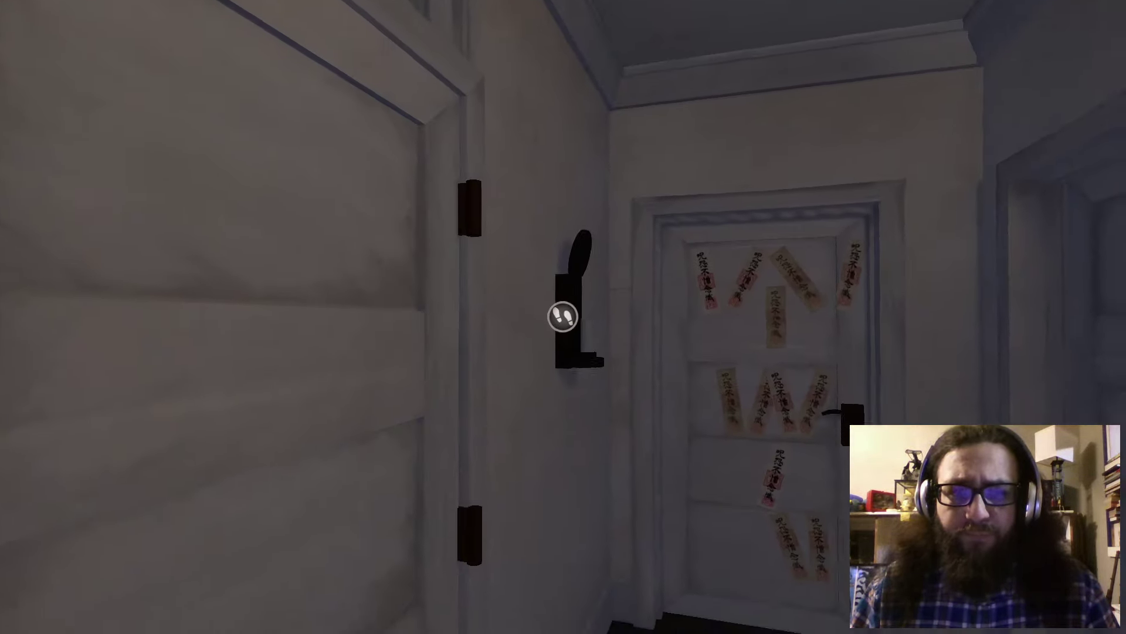
key("w")
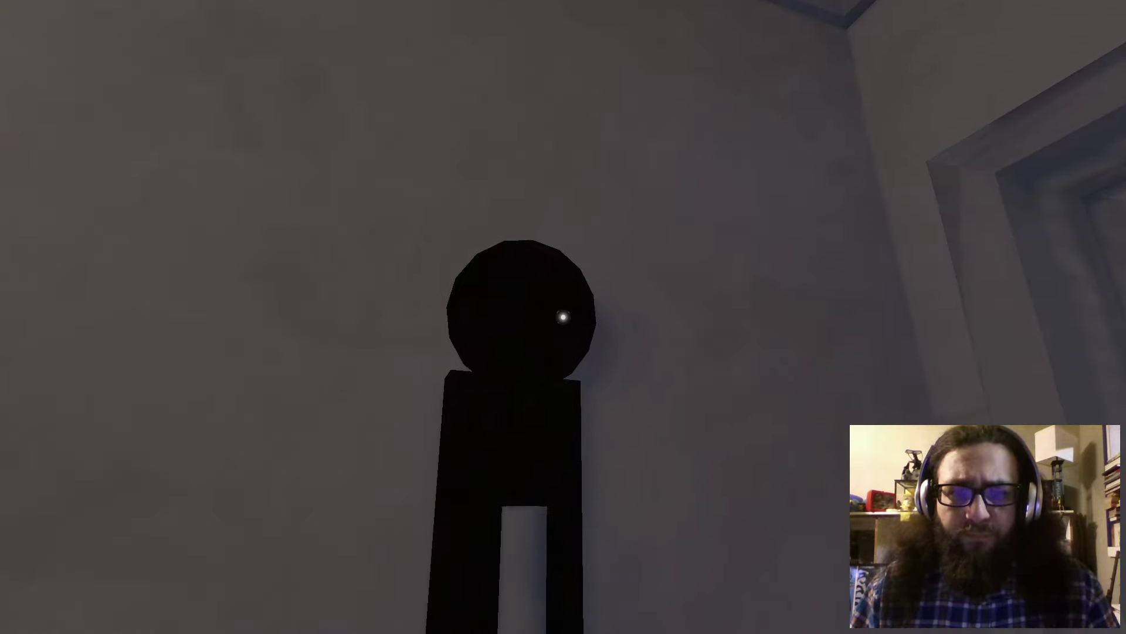
Step: Open the paper-covered door, enter the study, and re-examine the Hearn bookshelf and X-marked map
key("e")
key("w")
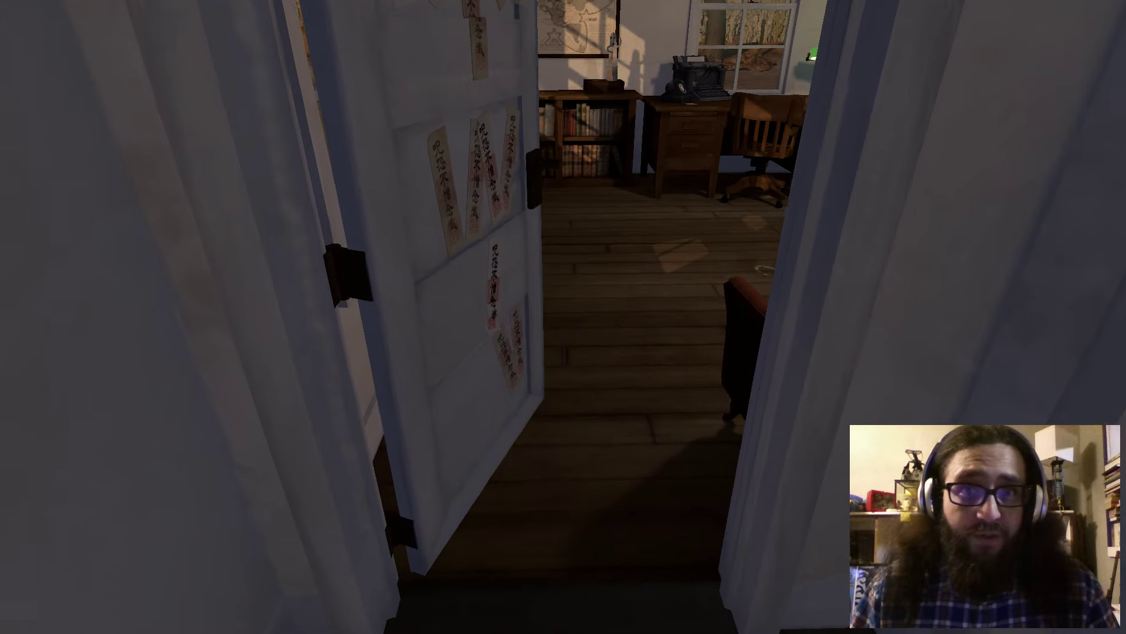
key("w")
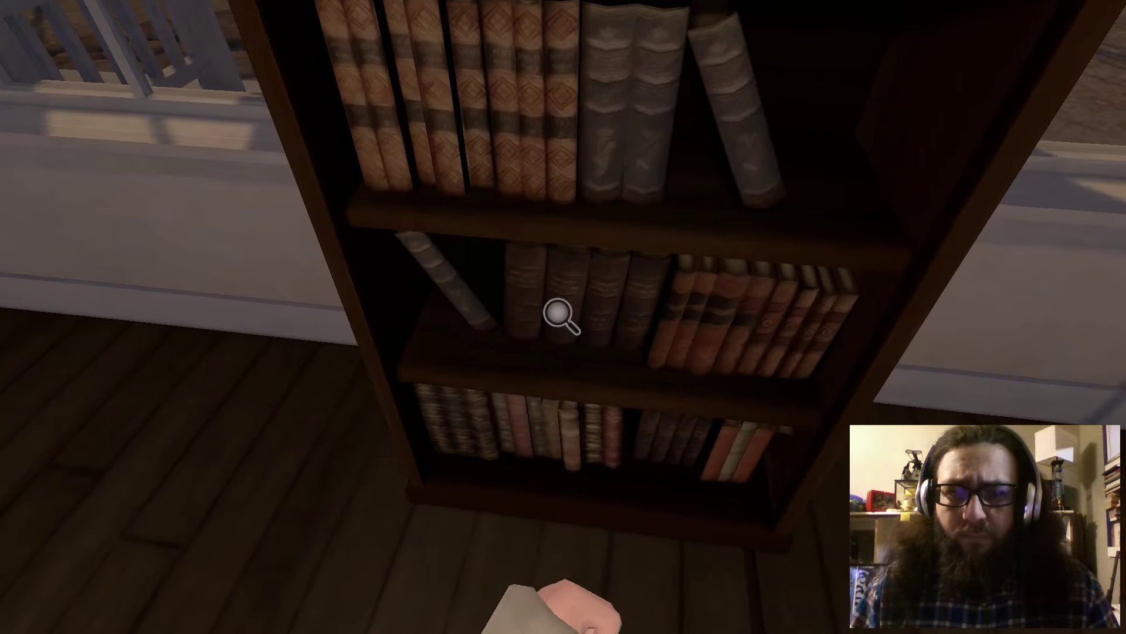
left_click(564, 317)
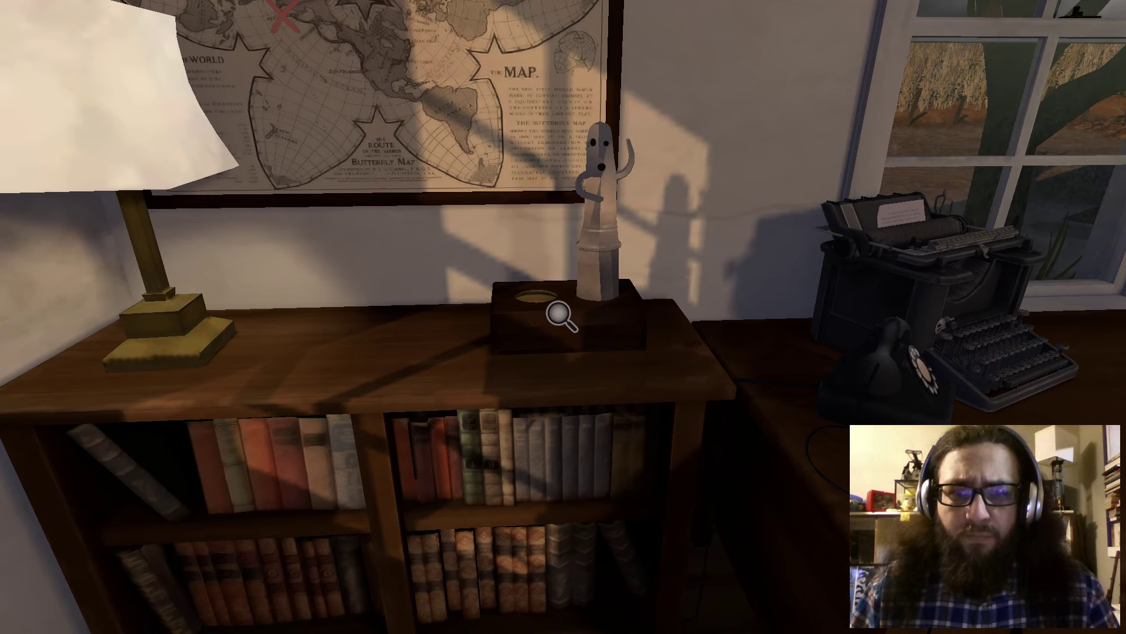
Step: Try the Circular Lens on the lens box under the map, then walk to the typewriter desk
left_click(561, 314)
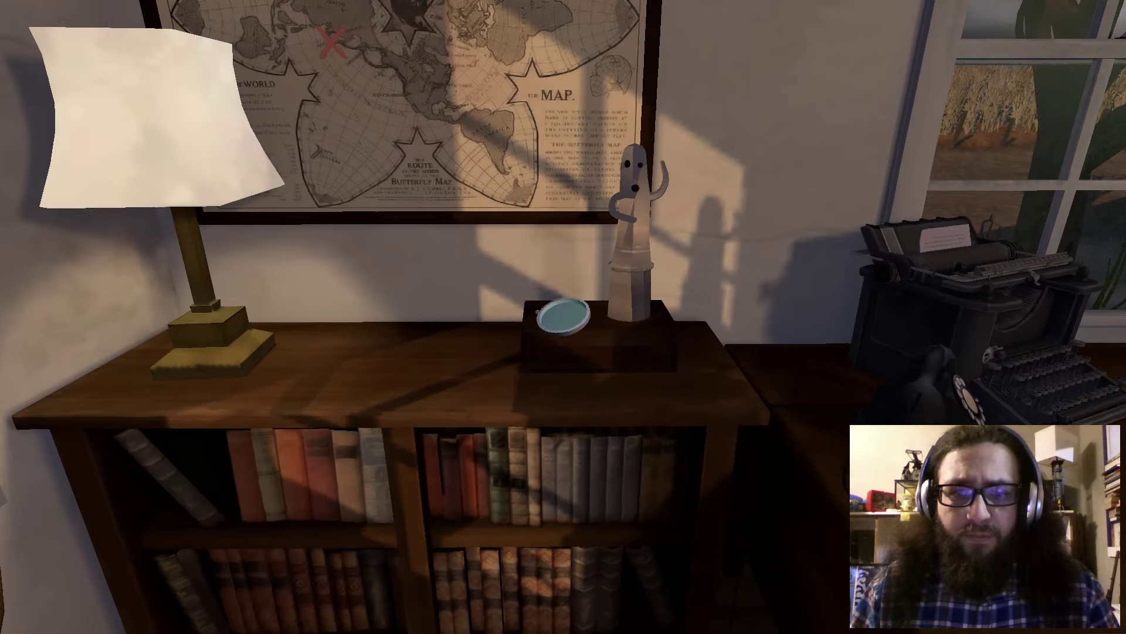
left_click(564, 317)
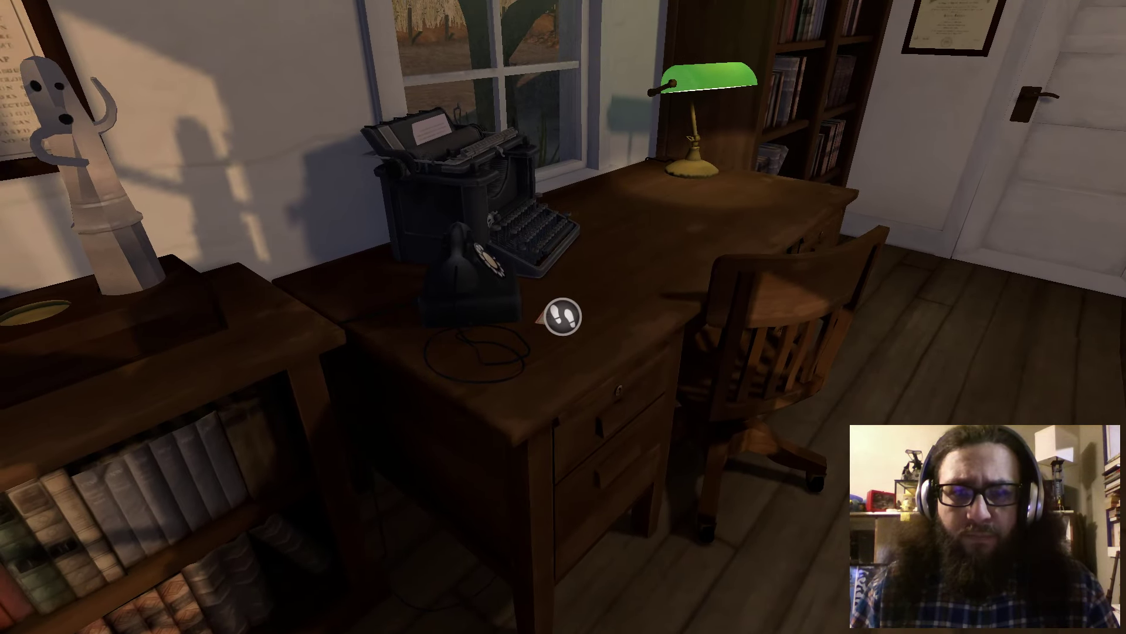
left_click(563, 315)
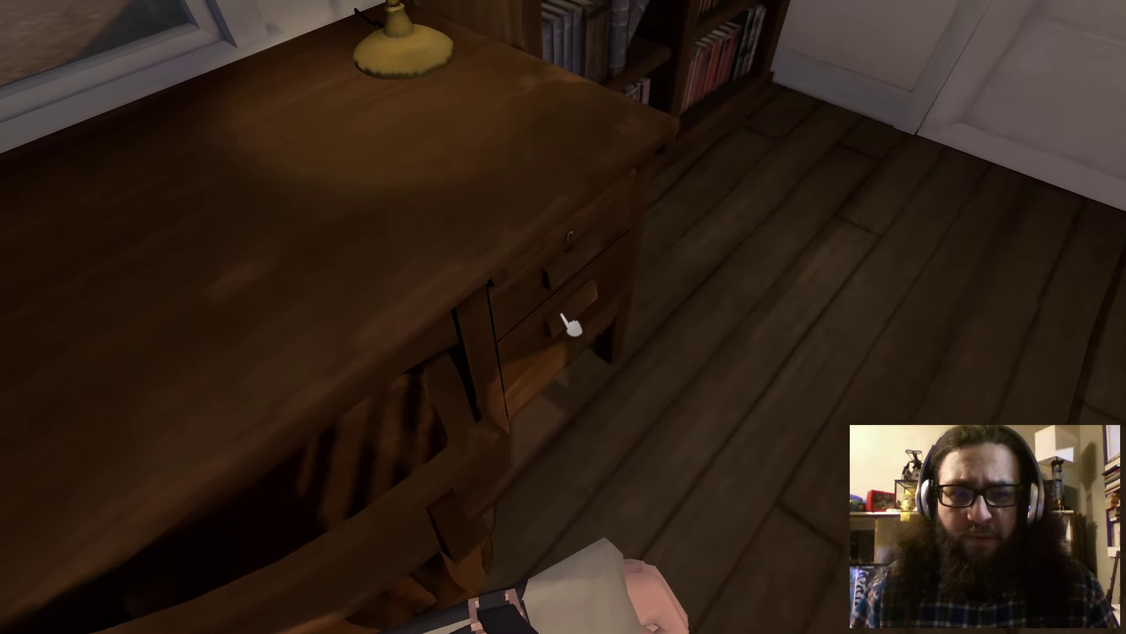
Step: Open each desk drawer and read the NORTH note with foreign symbols
left_click(568, 324)
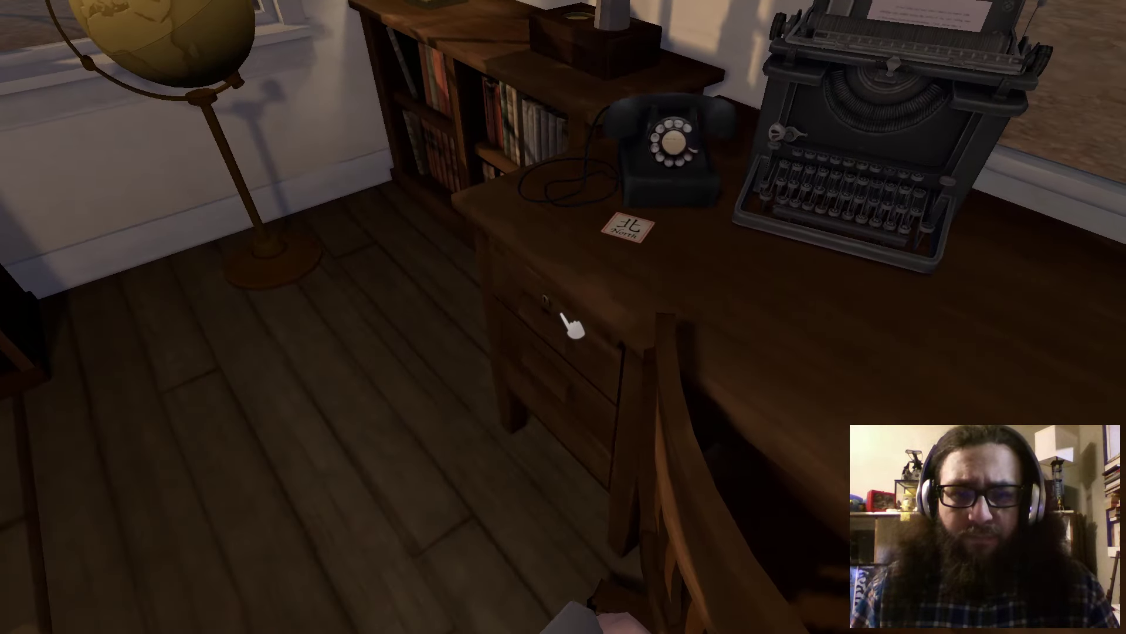
left_click(567, 322)
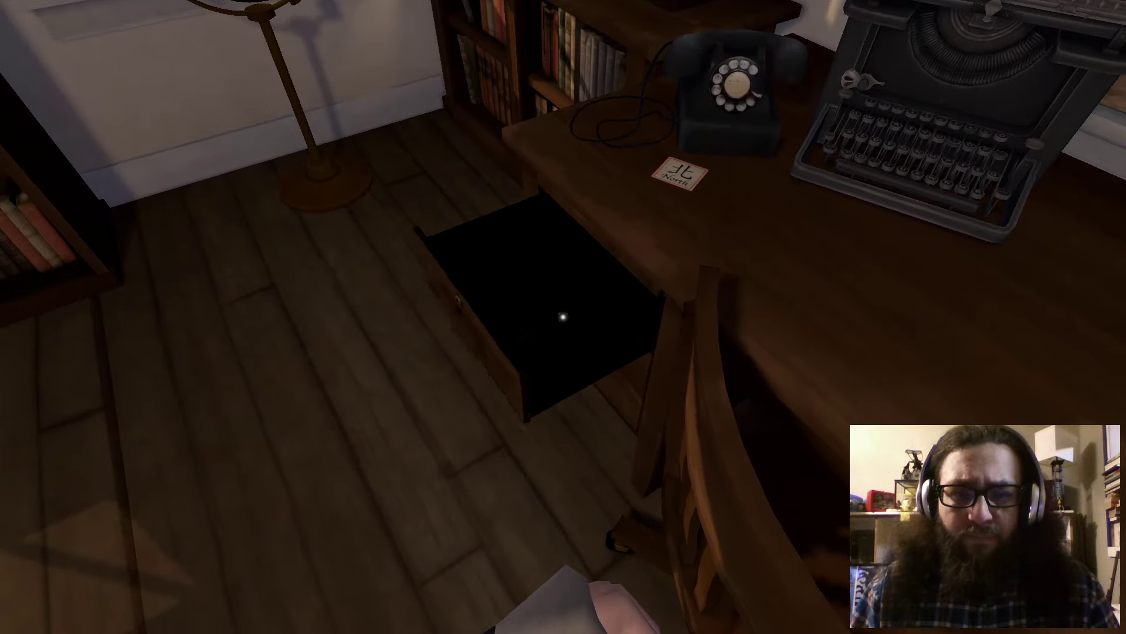
left_click(563, 317)
left_click(567, 323)
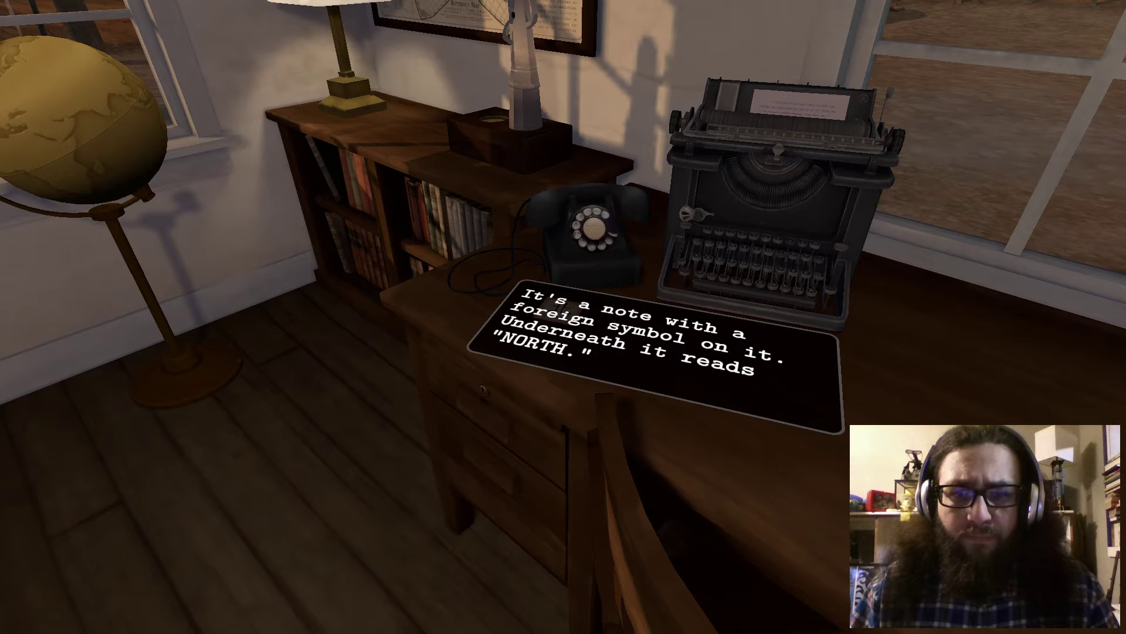
left_click(564, 318)
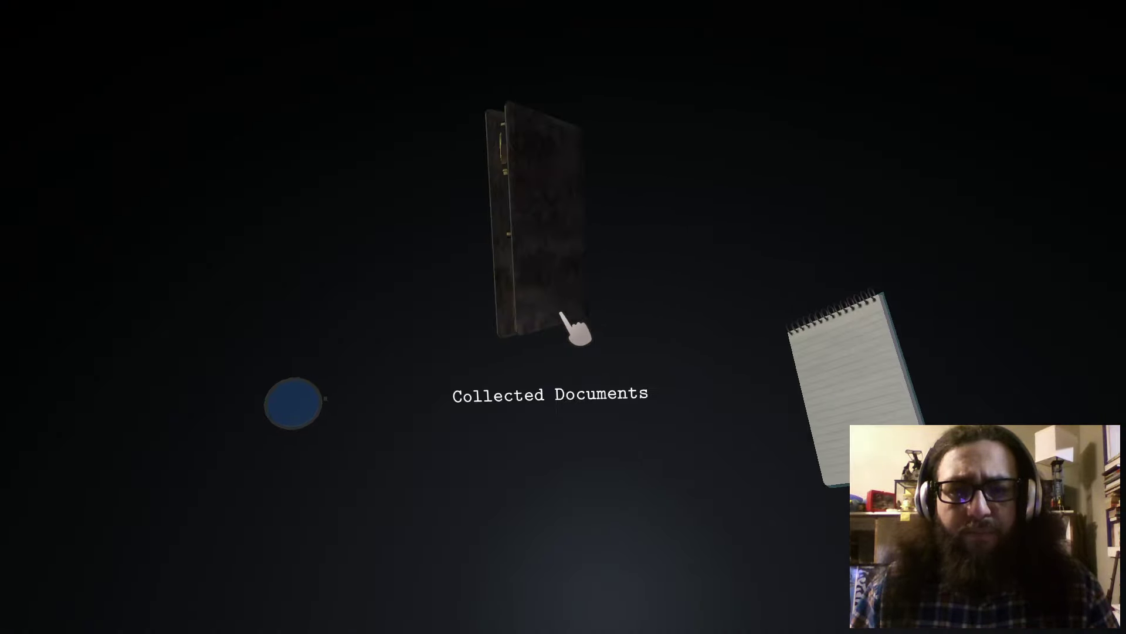
Step: Re-read Harris's Lens Note in Notes to Jo, with its sequence West, East, North
left_click(568, 321)
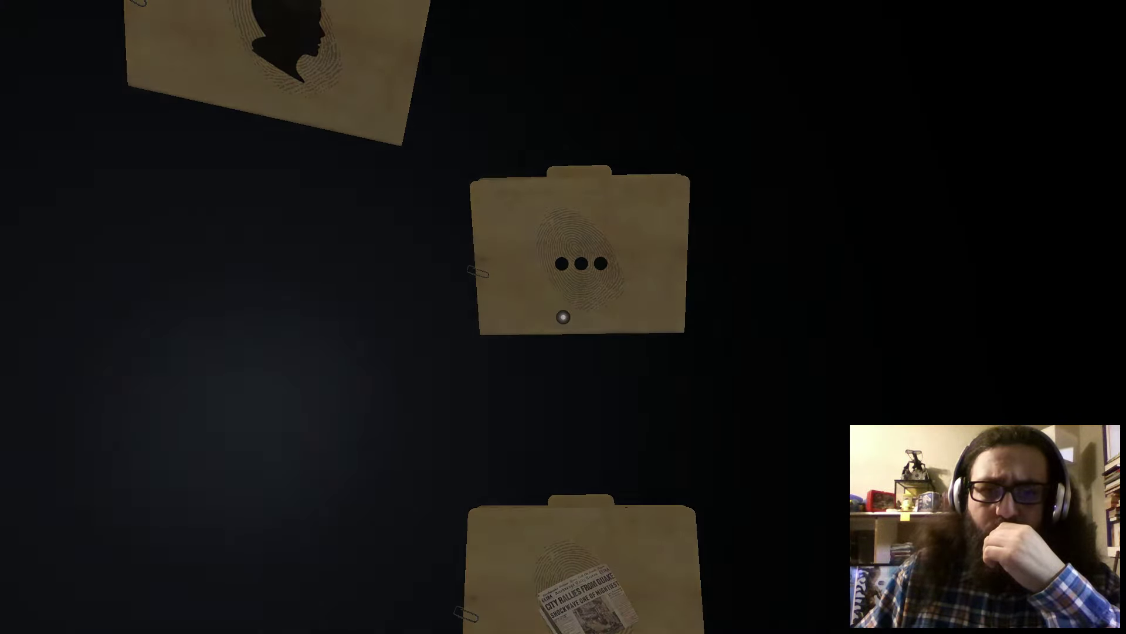
left_click(562, 316)
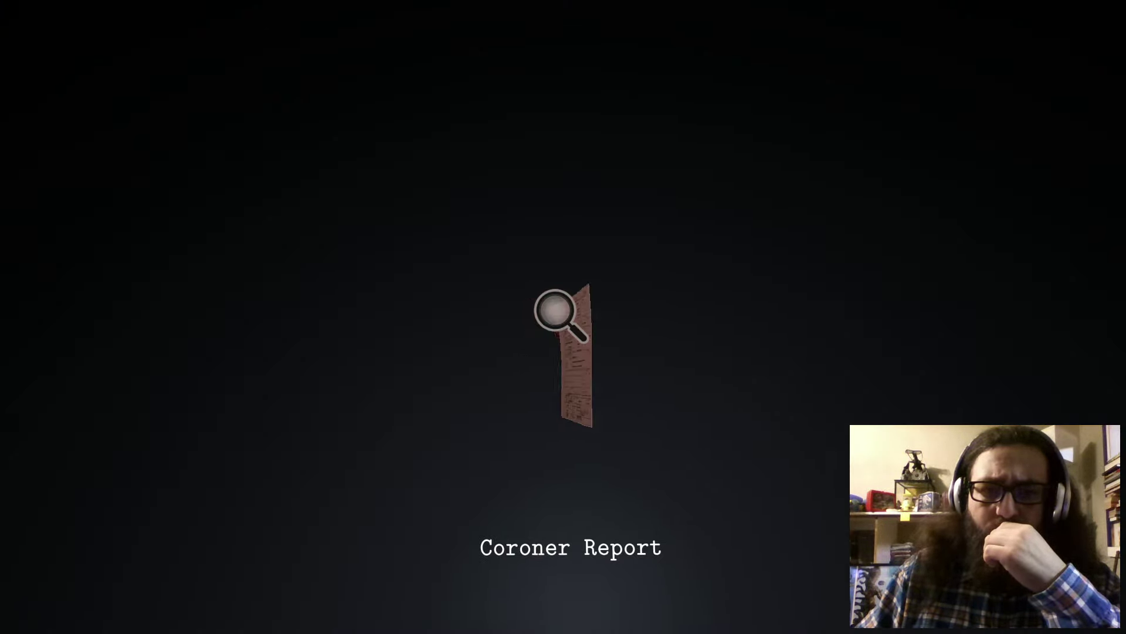
scroll(554, 310, "down", 1)
right_click(562, 315)
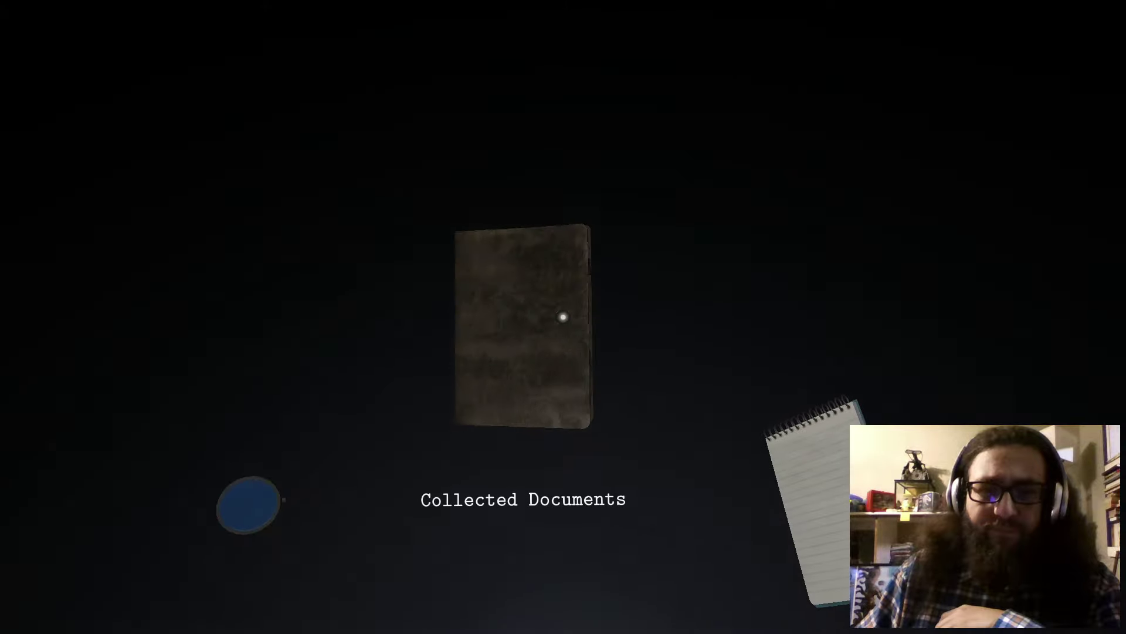
left_click(563, 316)
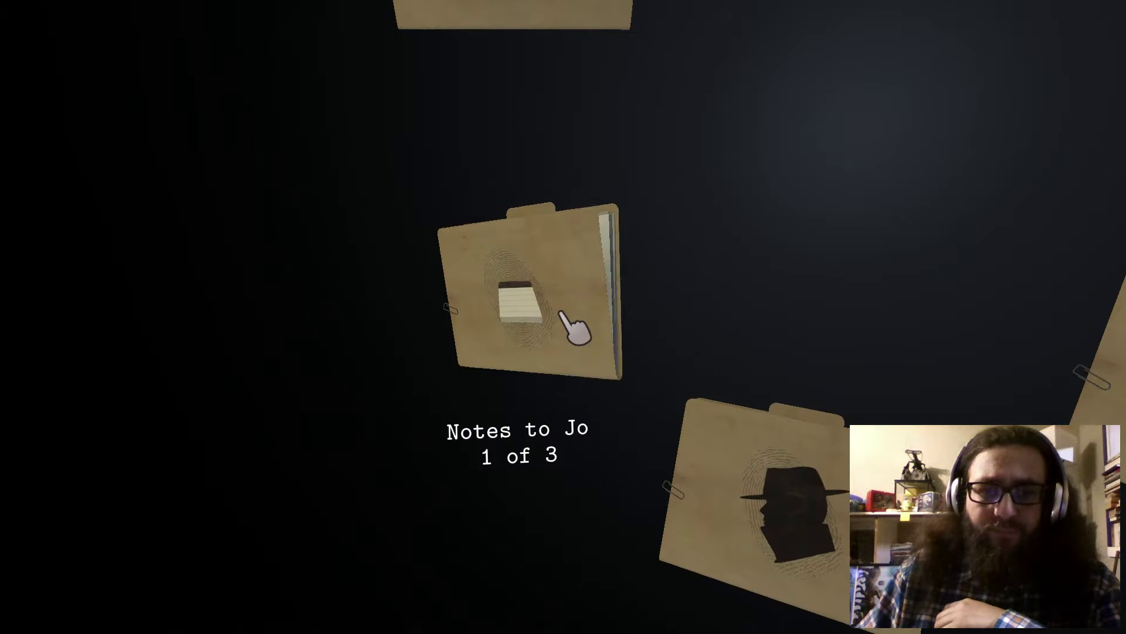
left_click(574, 332)
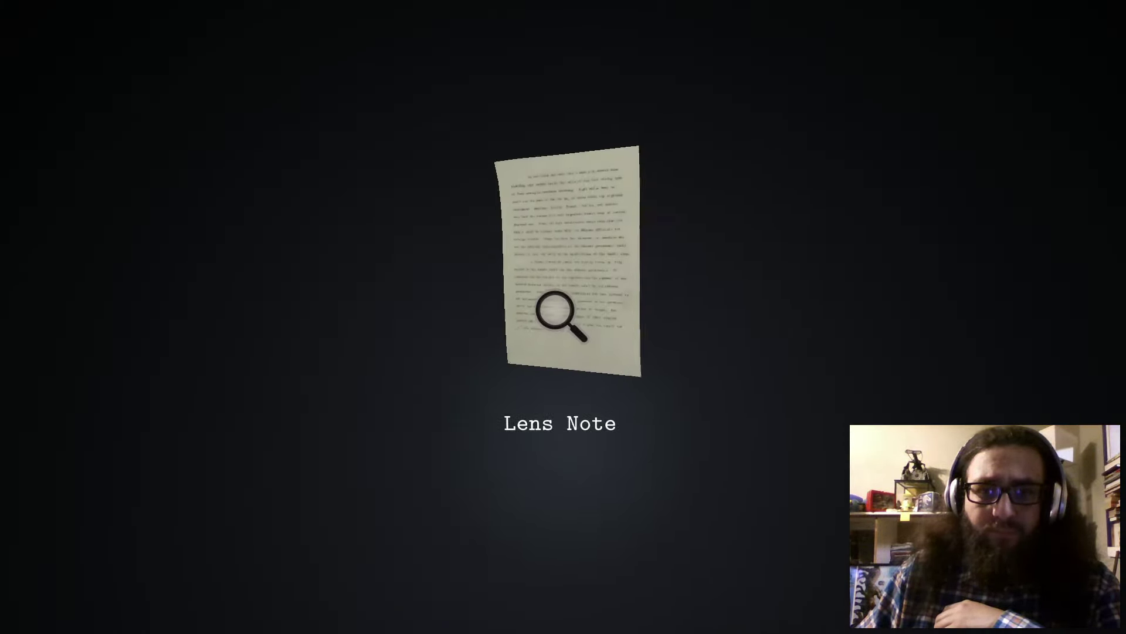
left_click(562, 314)
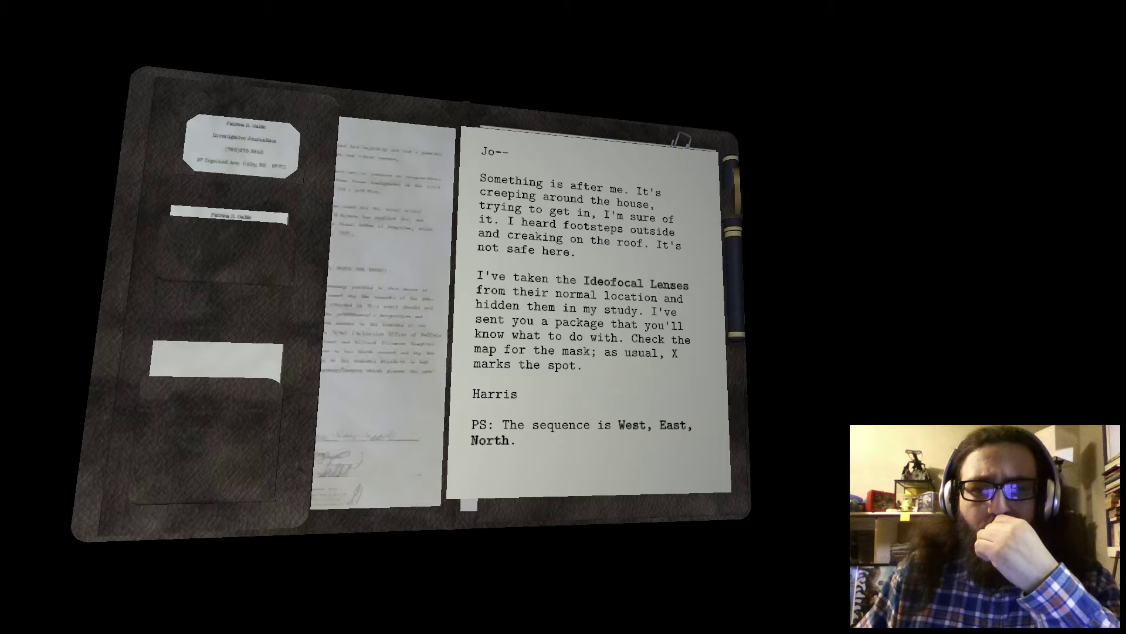
key("Escape")
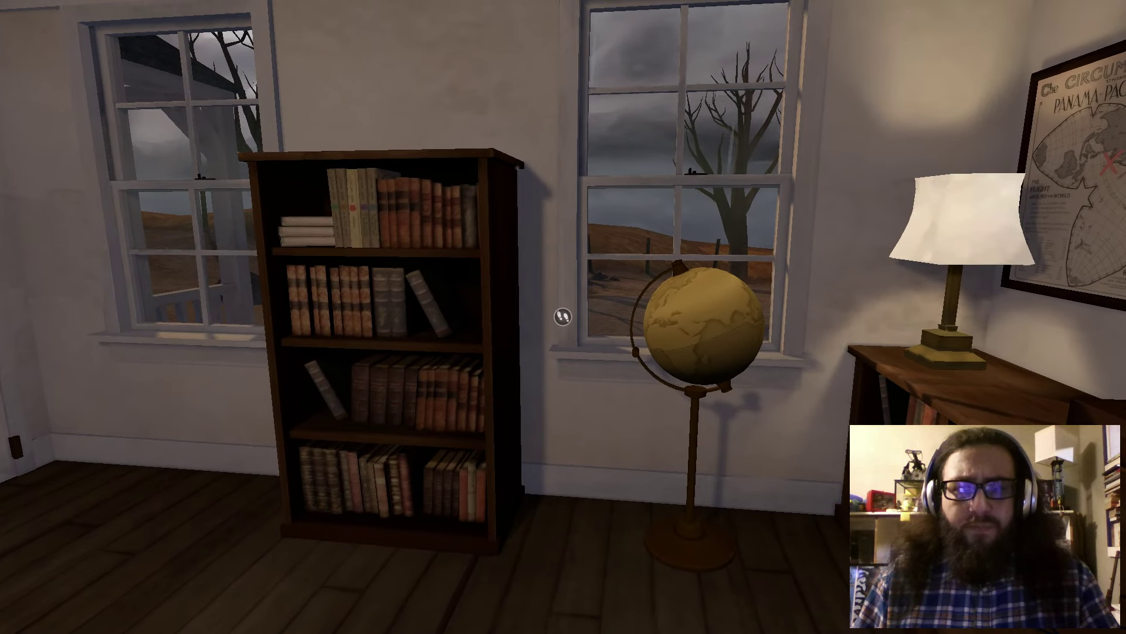
Step: Turn the study globe until it splits open, then take the octagonal puzzle box inside
left_click(562, 316)
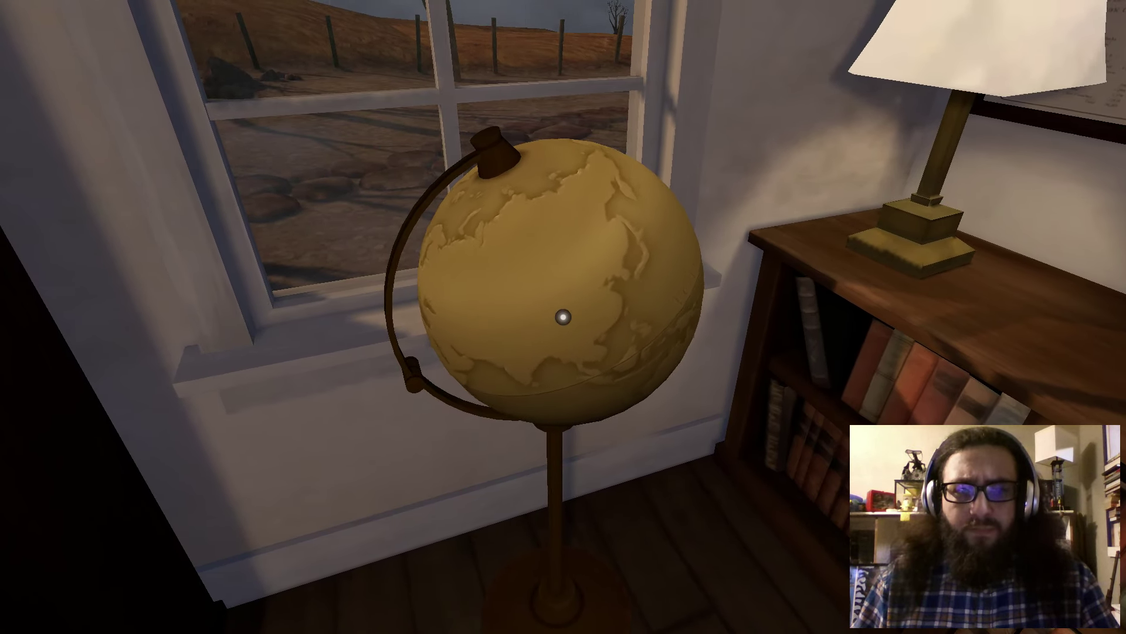
left_click(563, 315)
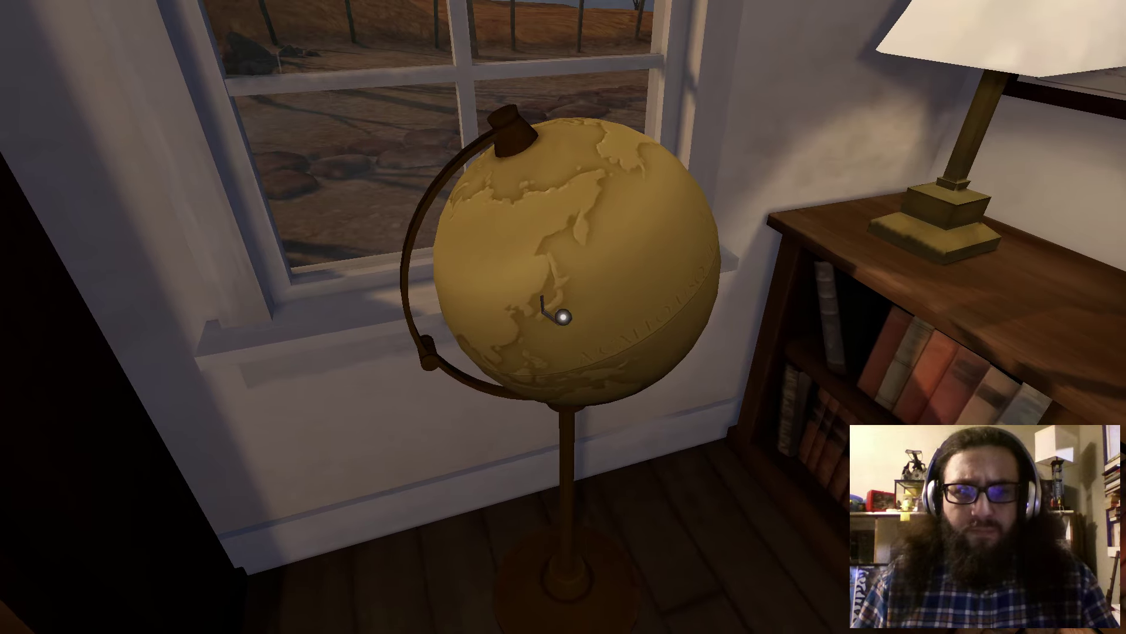
left_click(562, 316)
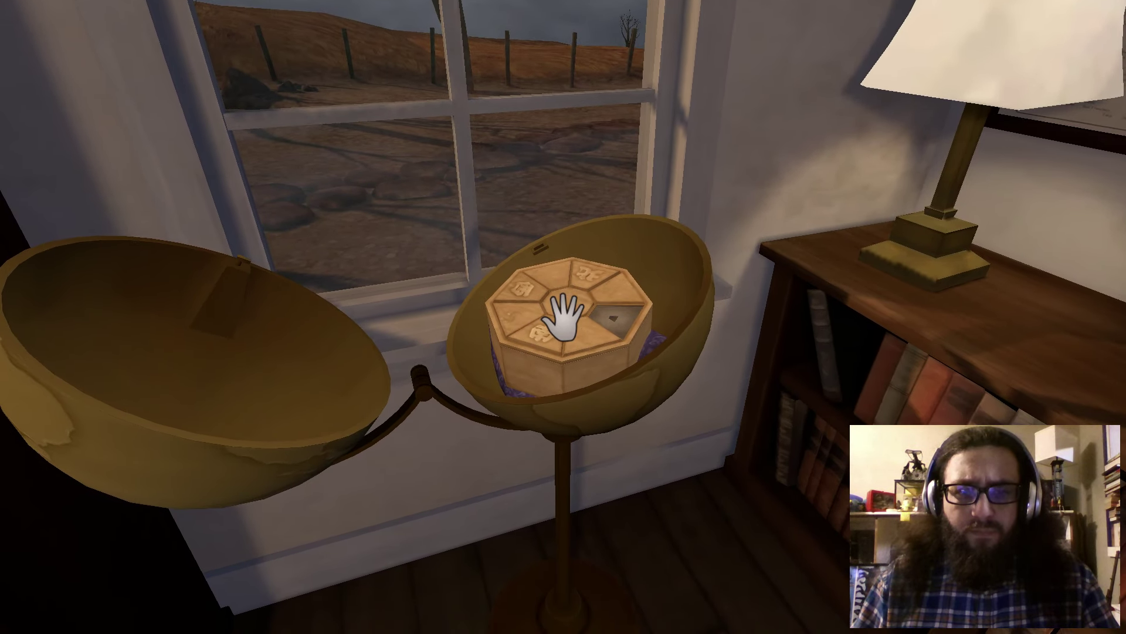
left_click(563, 316)
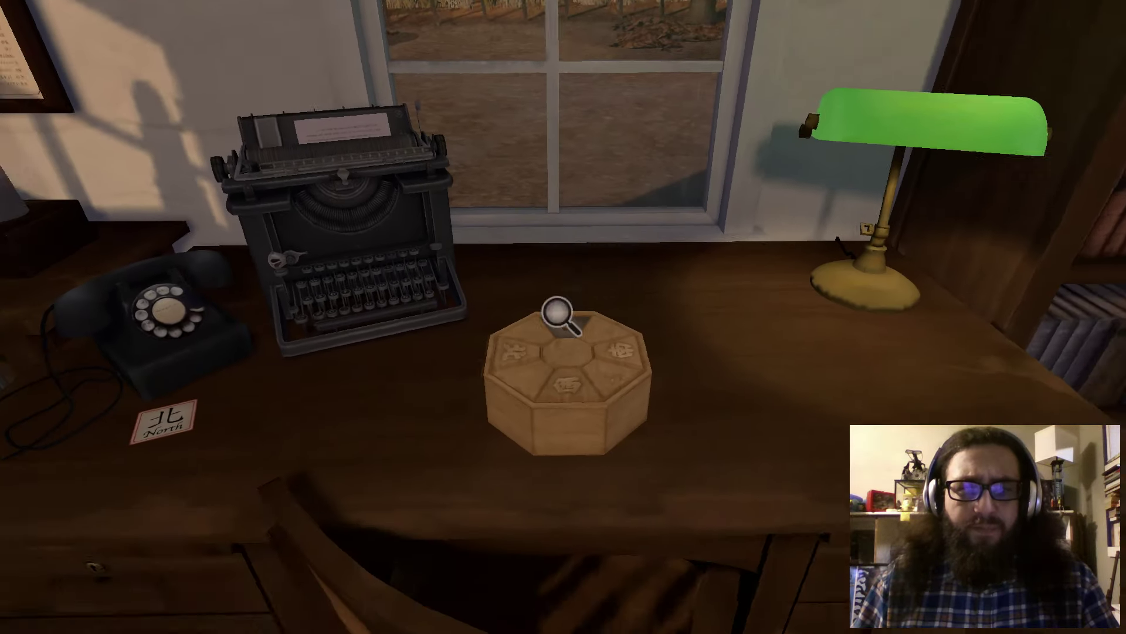
Step: Examine the octagonal puzzle box up close, then briefly check the inventory
left_click(557, 314)
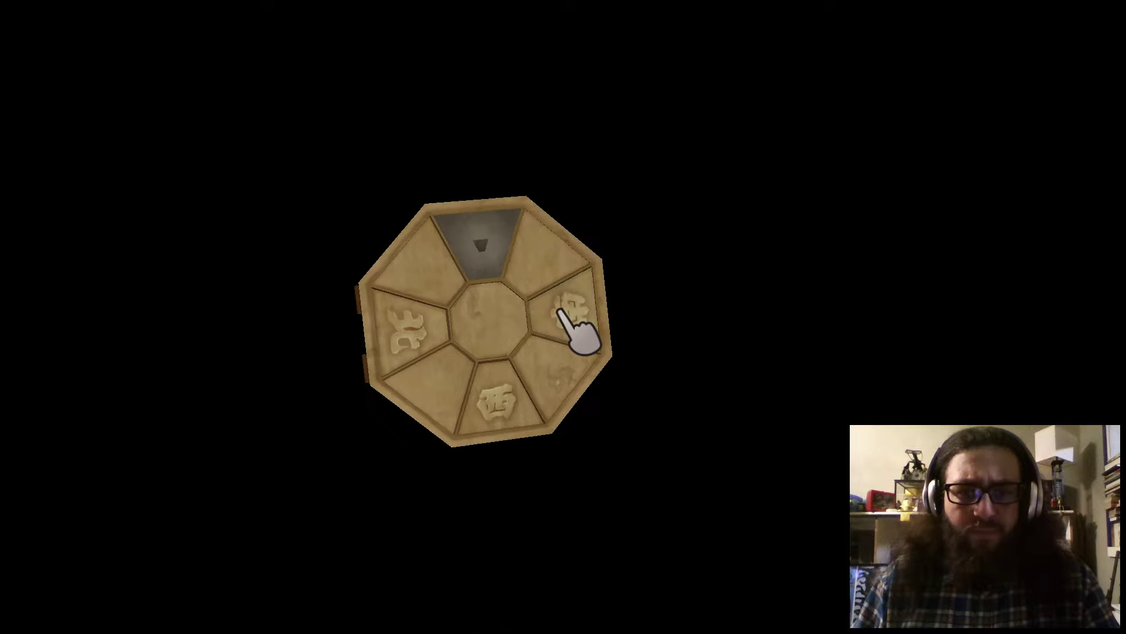
right_click(576, 330)
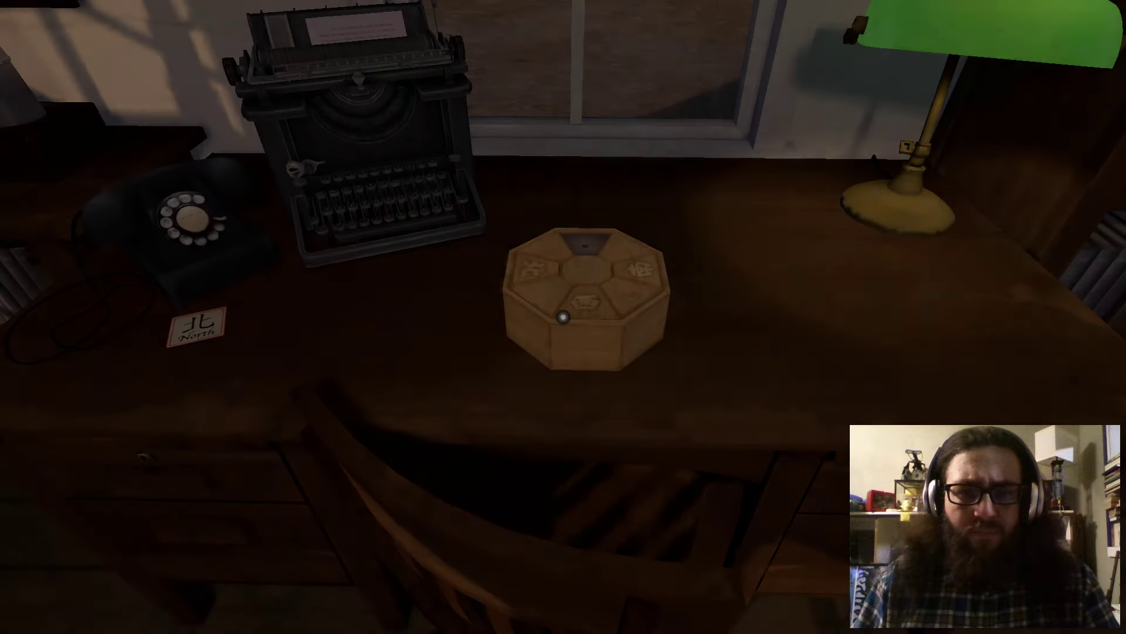
key("Tab")
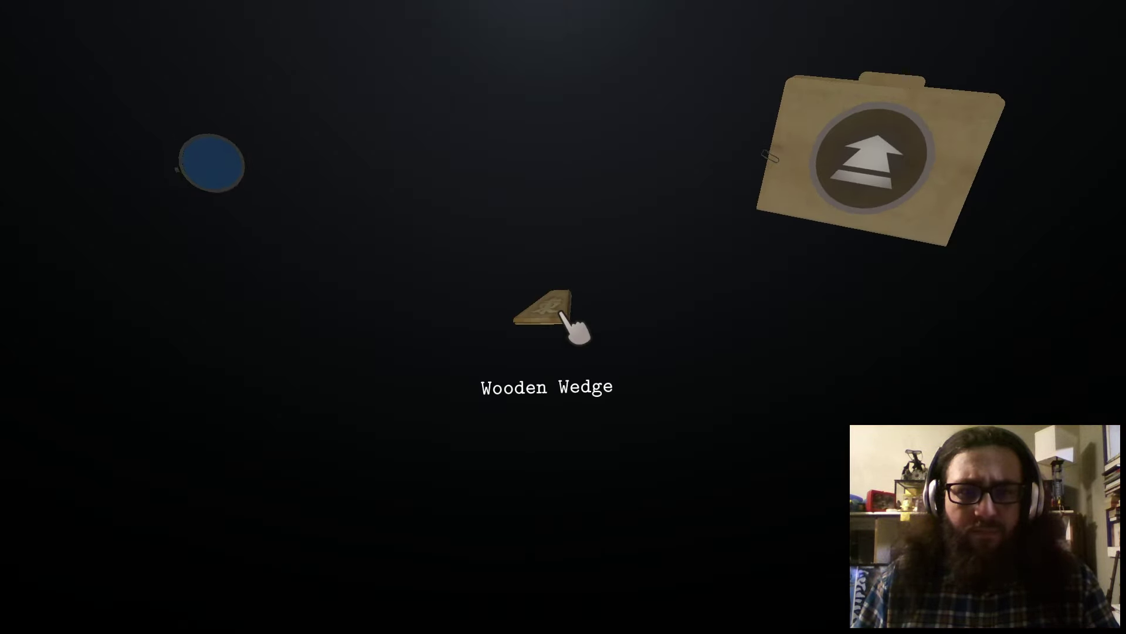
key("Tab")
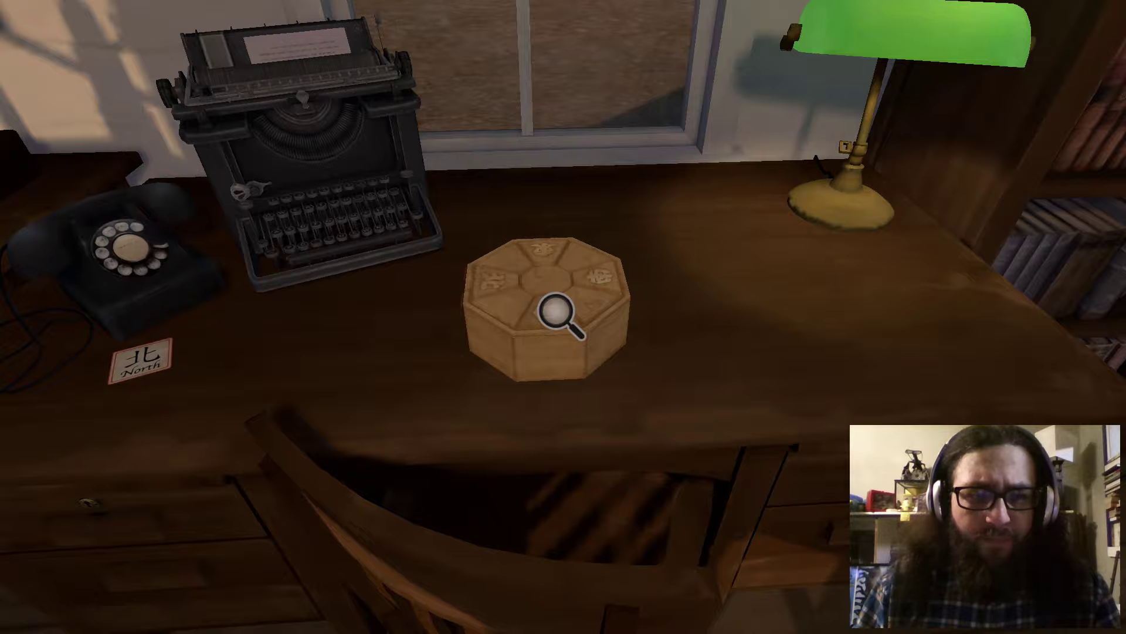
Step: Re-read the Lens Note in Notes to Jo for the West, East, North sequence
key("Tab")
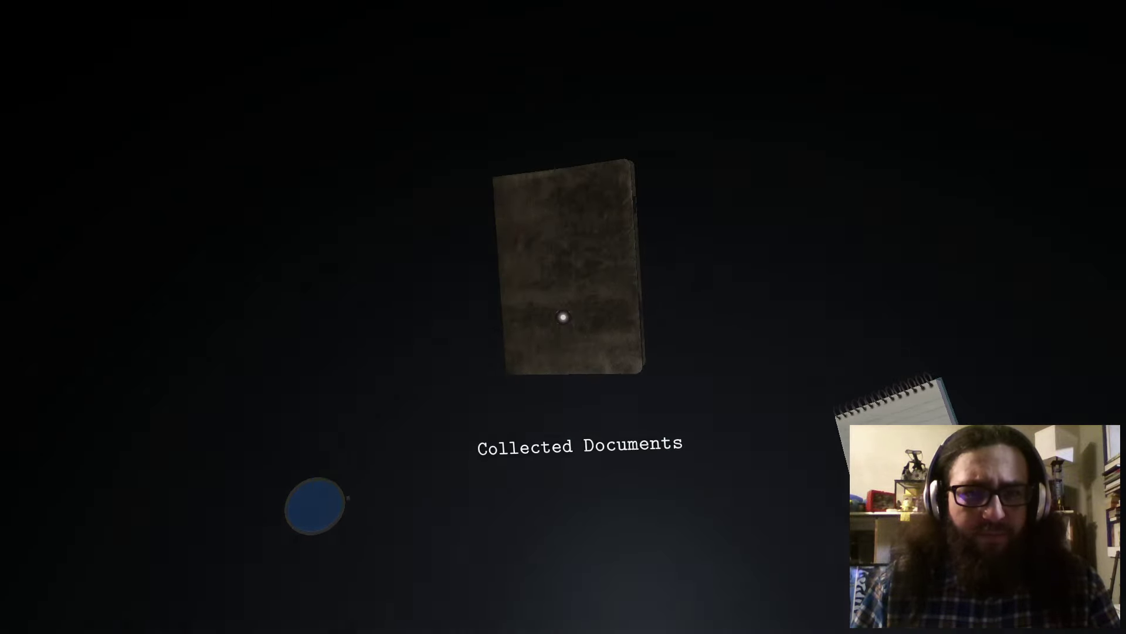
left_click(564, 317)
left_click(564, 317)
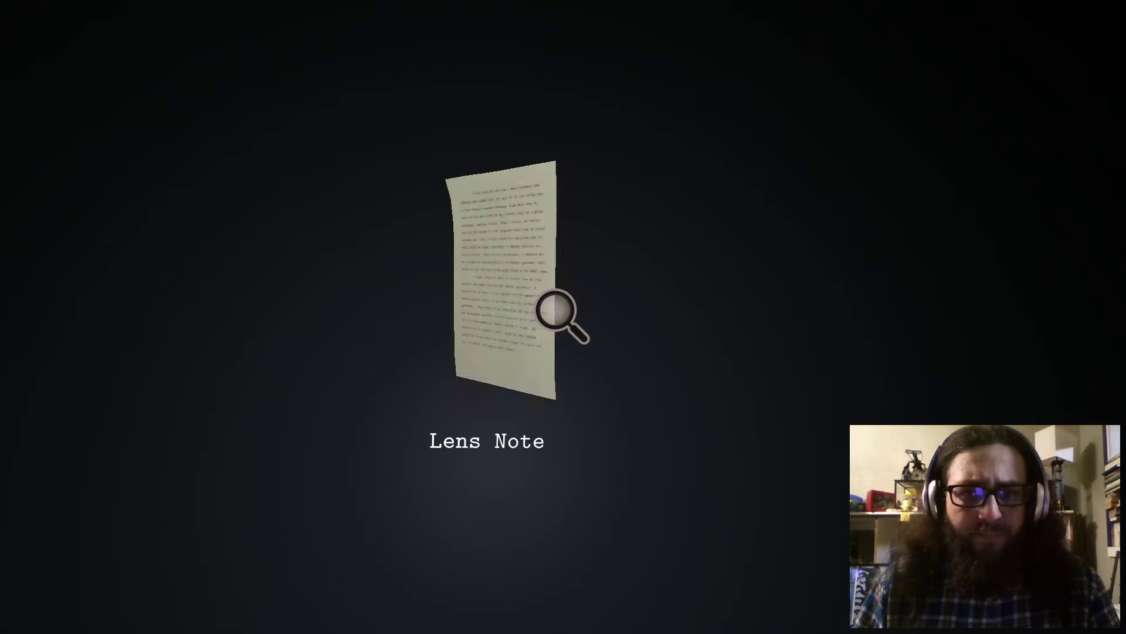
left_click(563, 316)
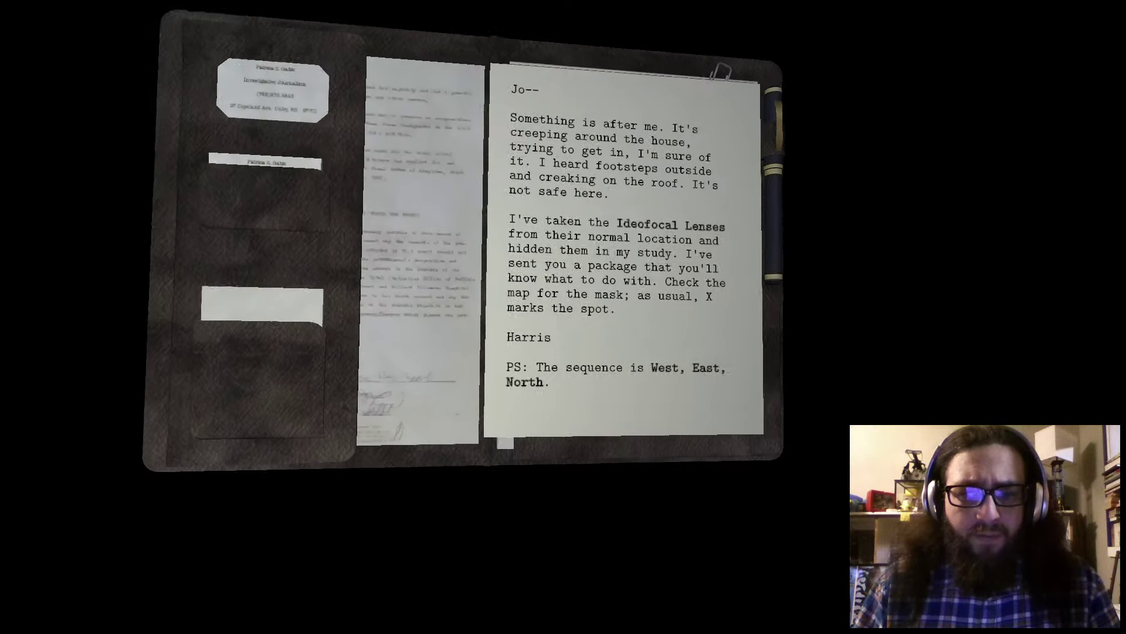
key("Escape")
key("Tab")
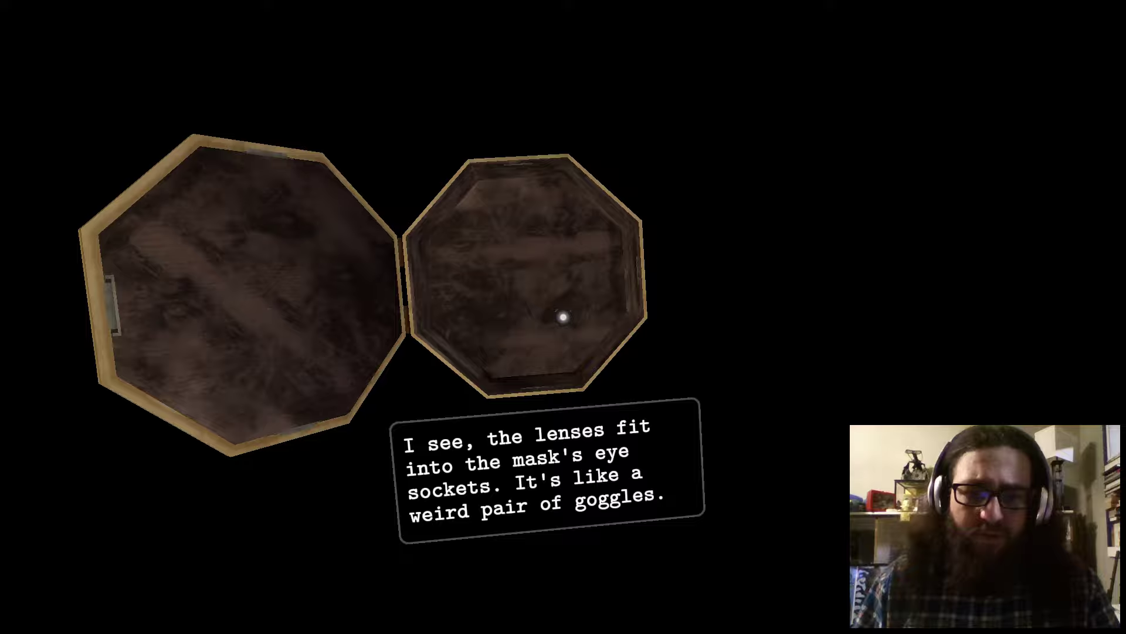
Step: Inspect the mask, then examine the fence-post painting and take the page taped behind it
left_click(563, 316)
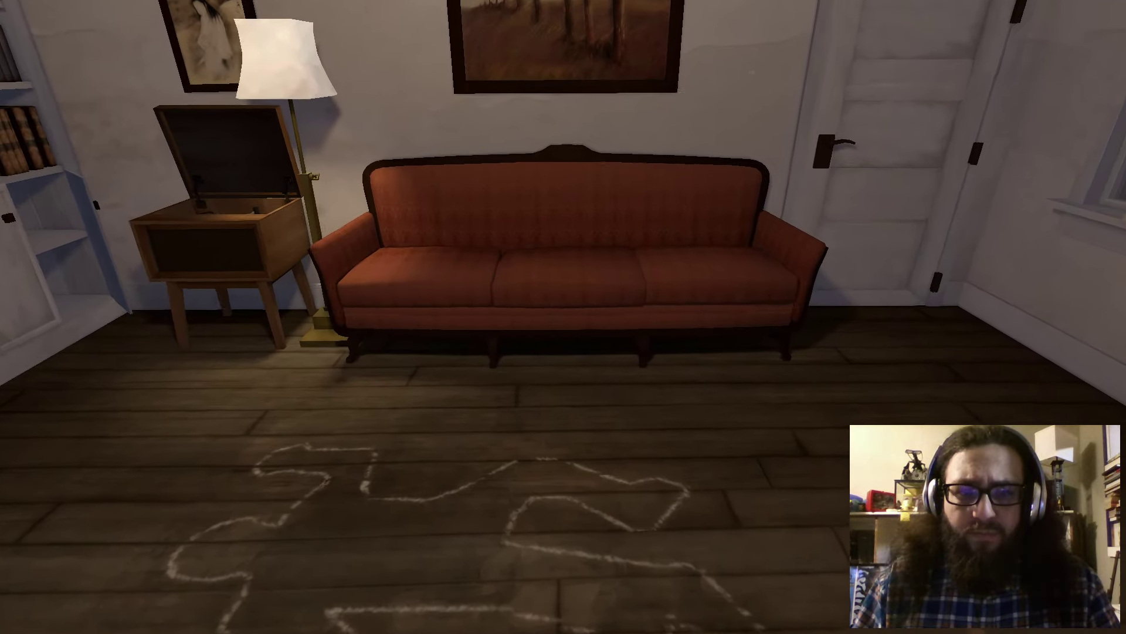
key("w")
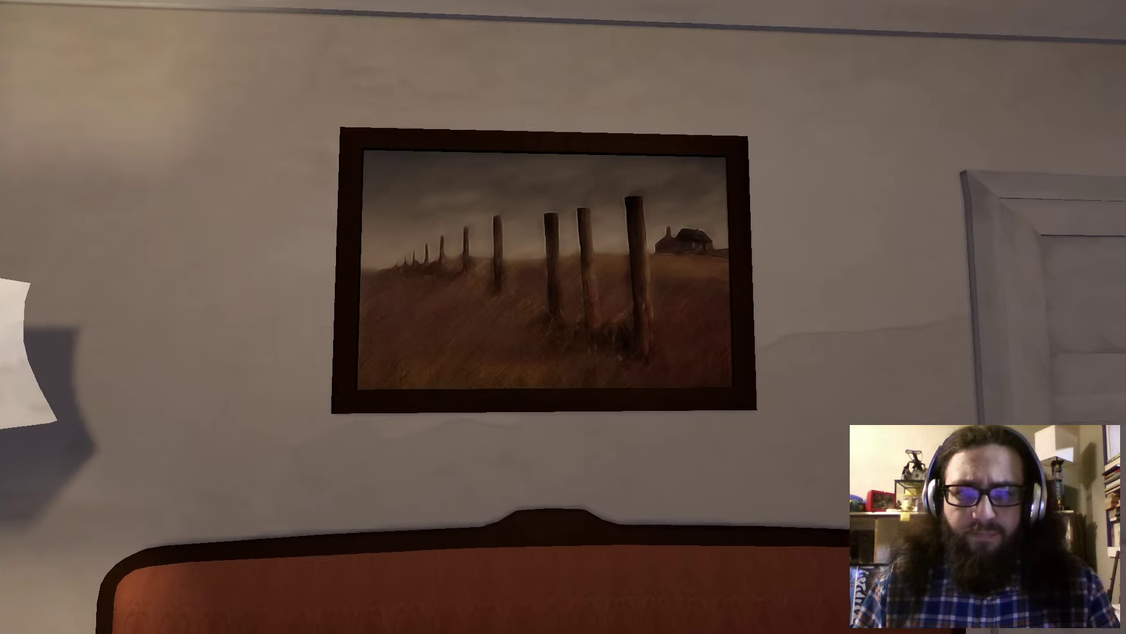
left_click(563, 315)
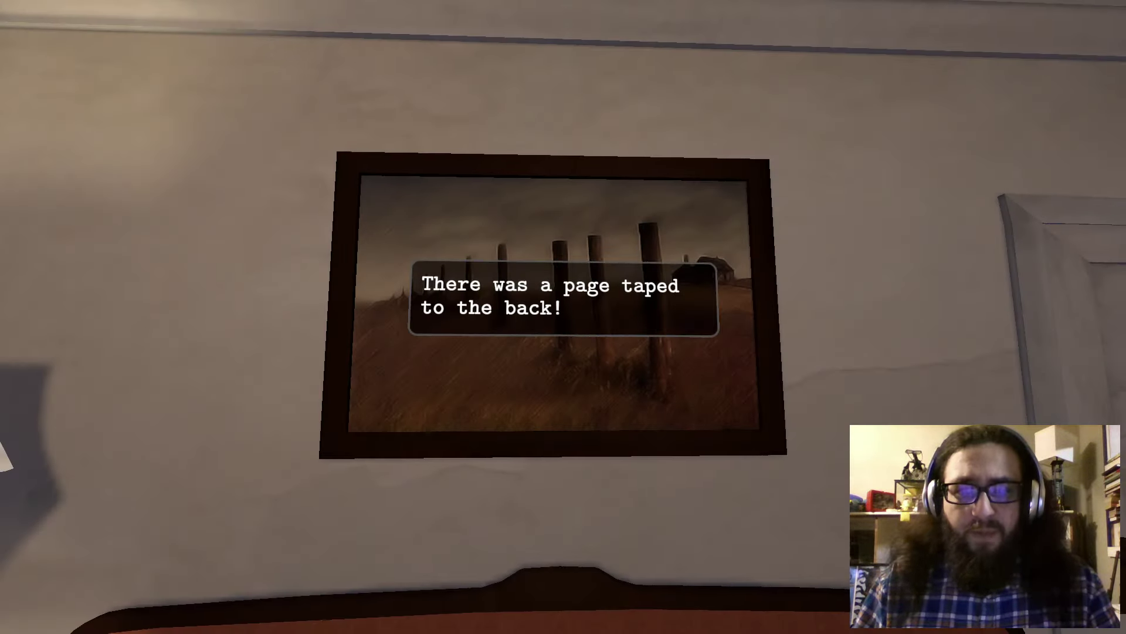
left_click(563, 316)
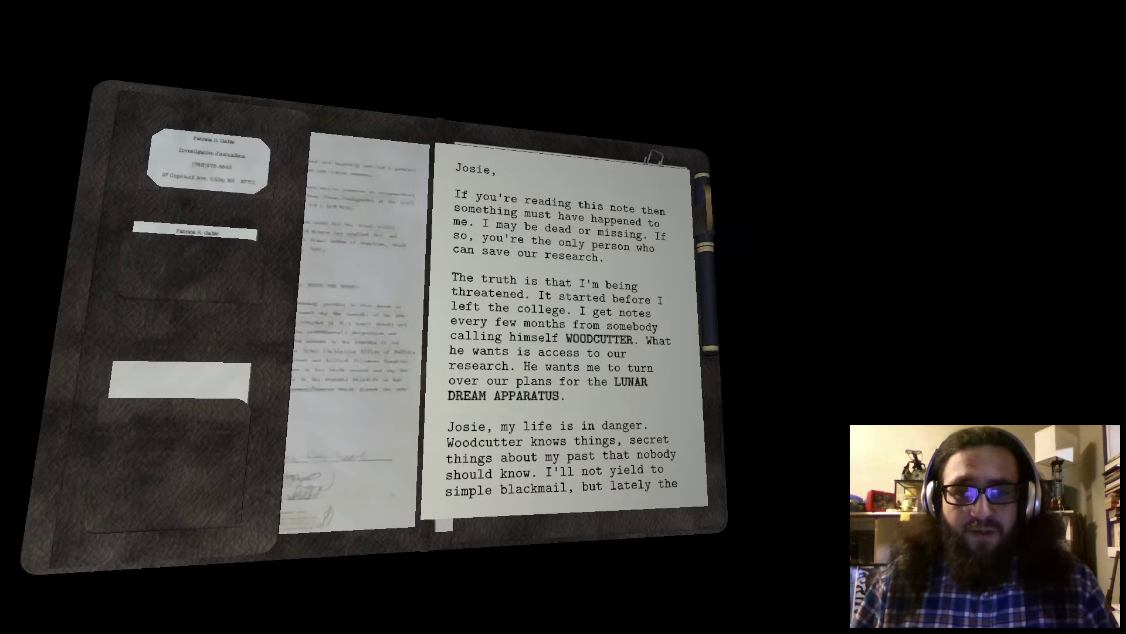
Step: Page through the hidden letter to Josie to its final signed page
key("Right")
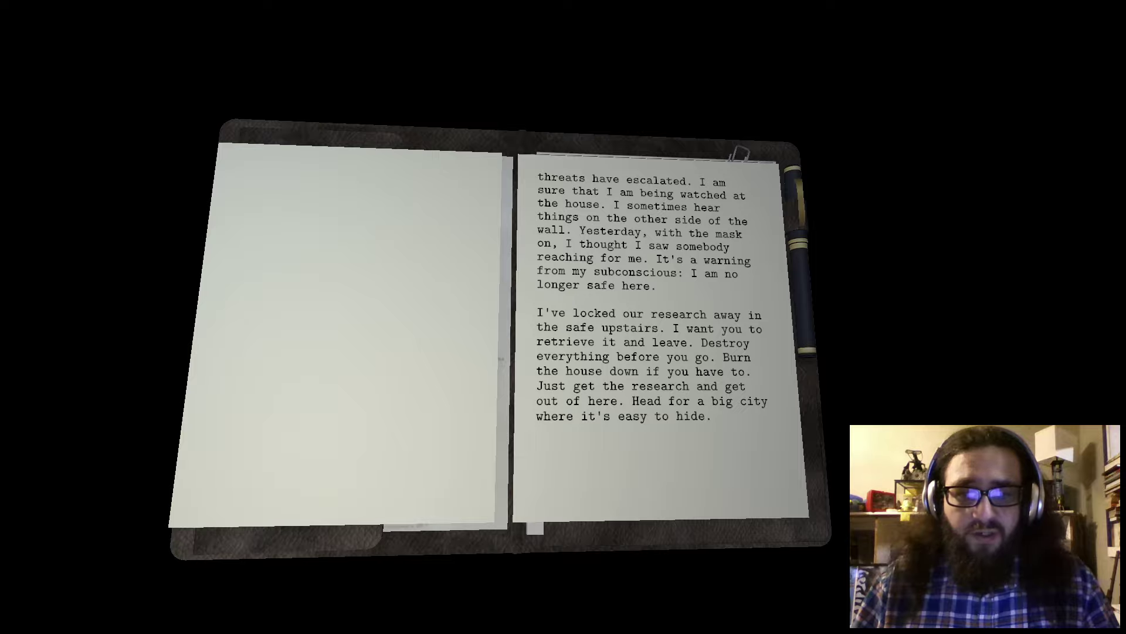
key("Right")
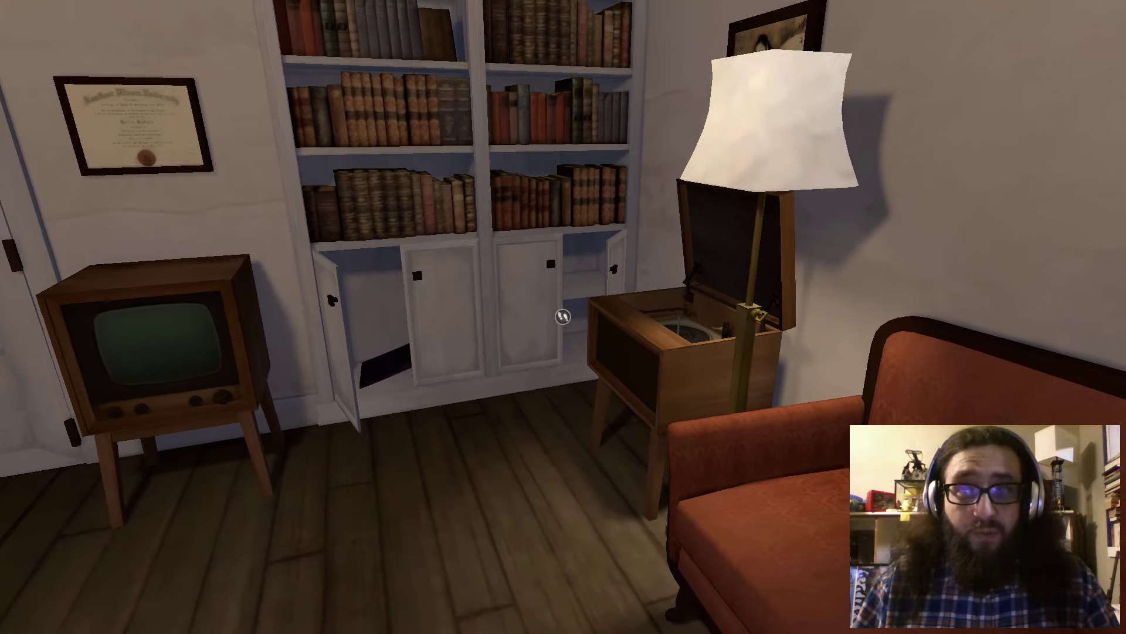
Step: Try the locked study door, then put on the Mask from the inventory
left_click(563, 317)
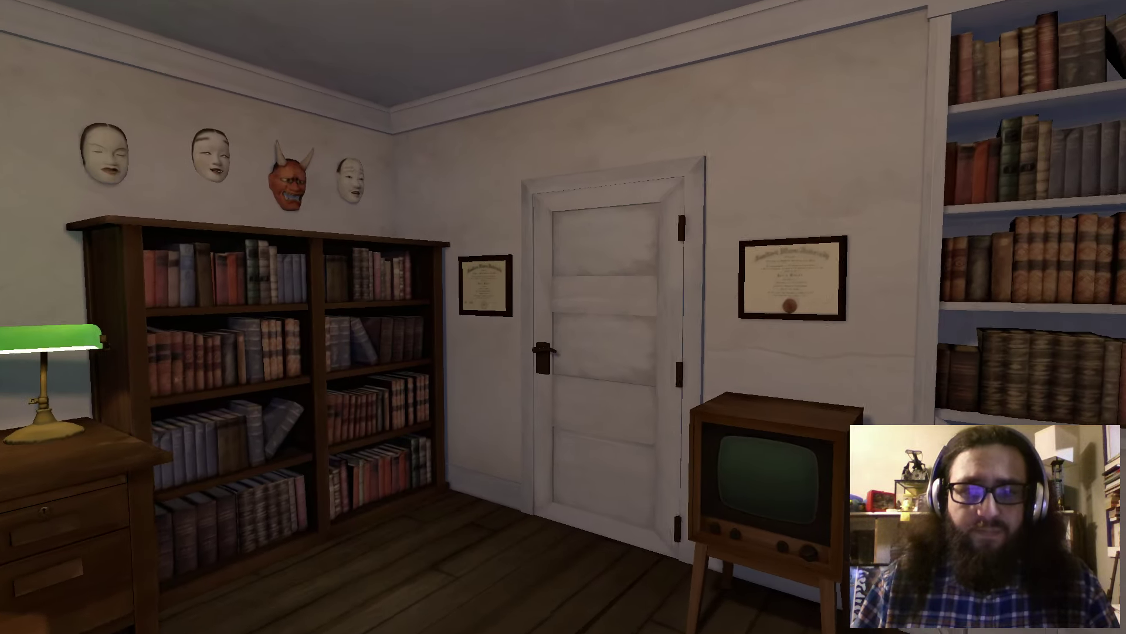
key("w")
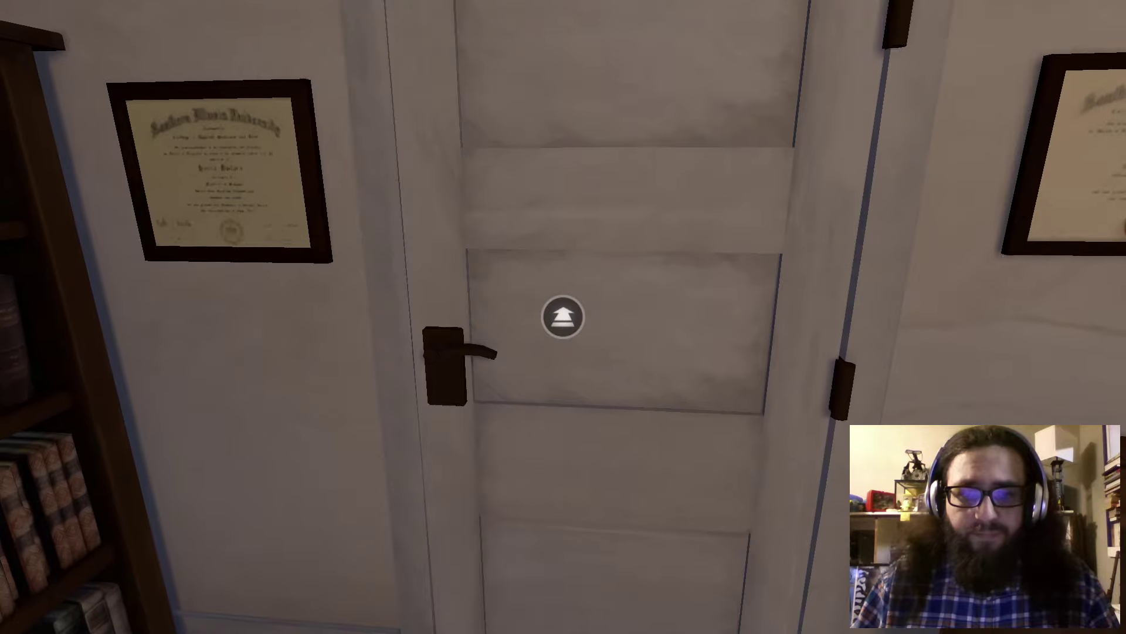
left_click(563, 317)
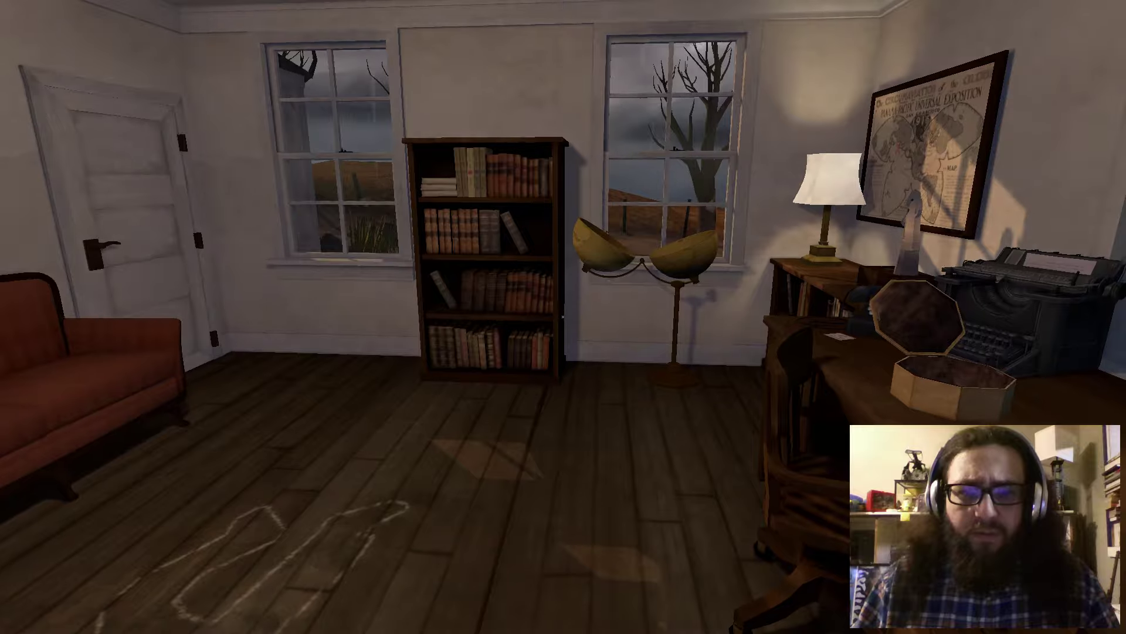
key("Tab")
left_click(212, 163)
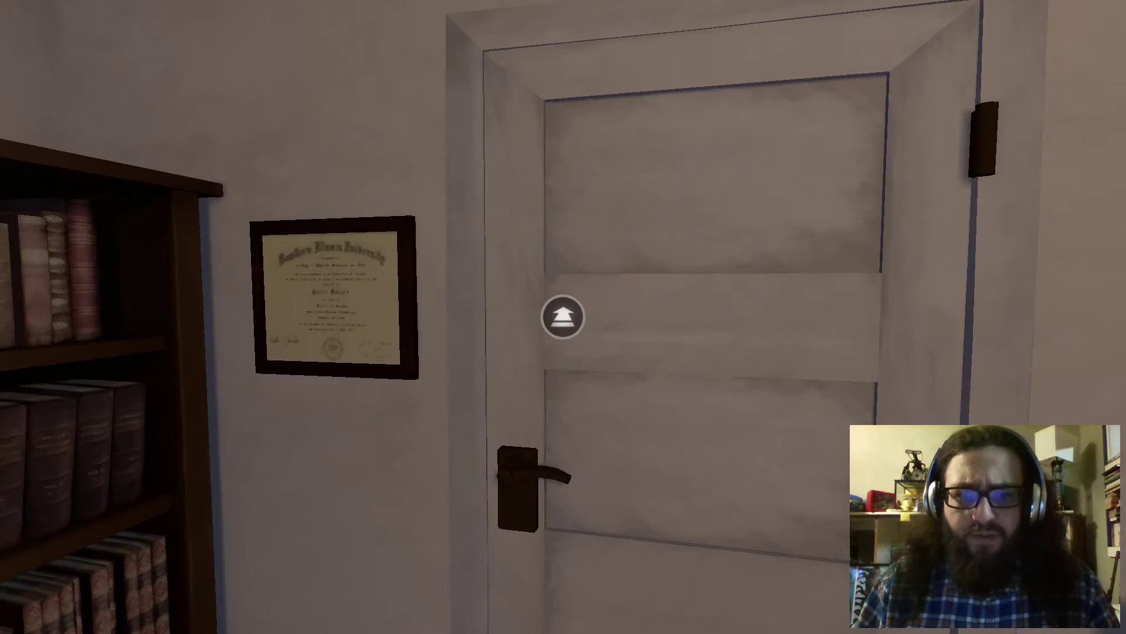
Step: Return to the living room and walk past the sofa up to the door
left_click(563, 317)
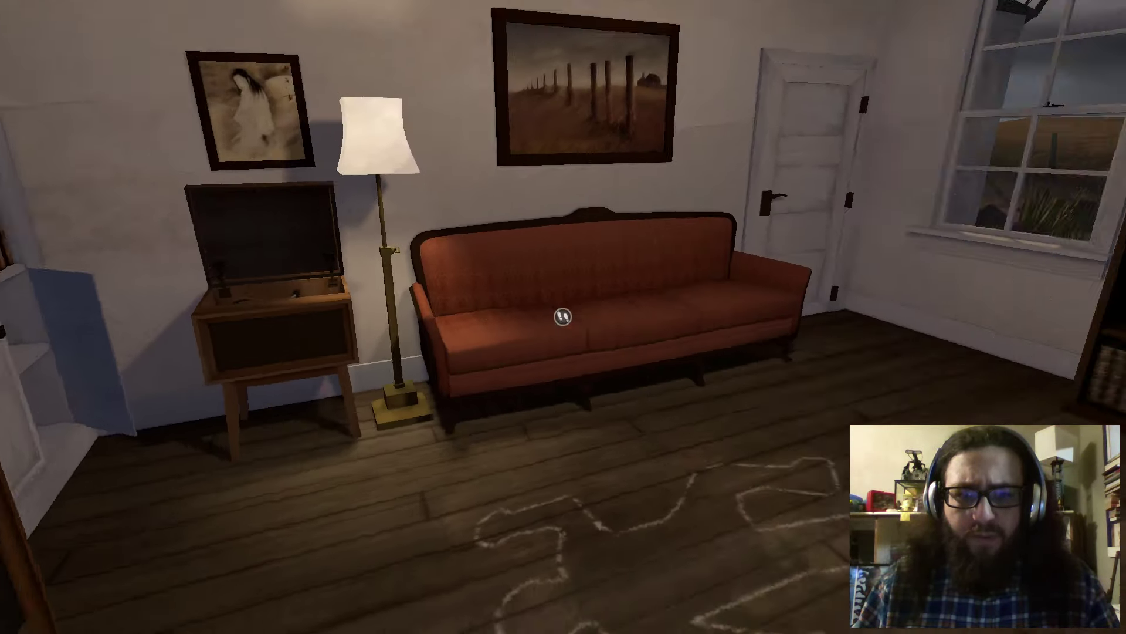
key("w")
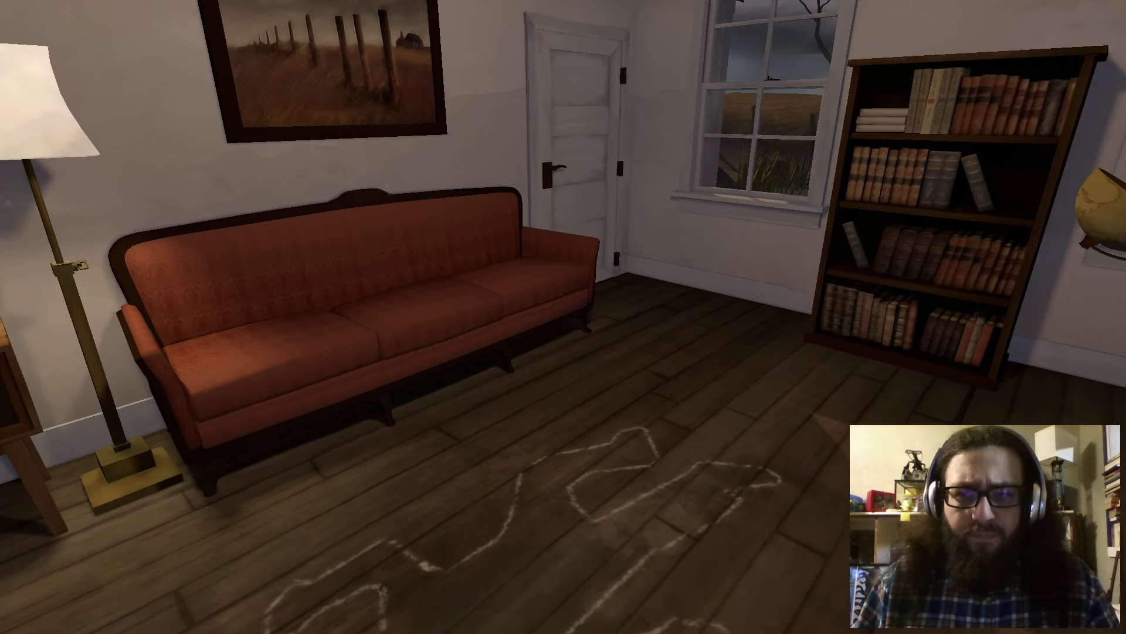
key("w")
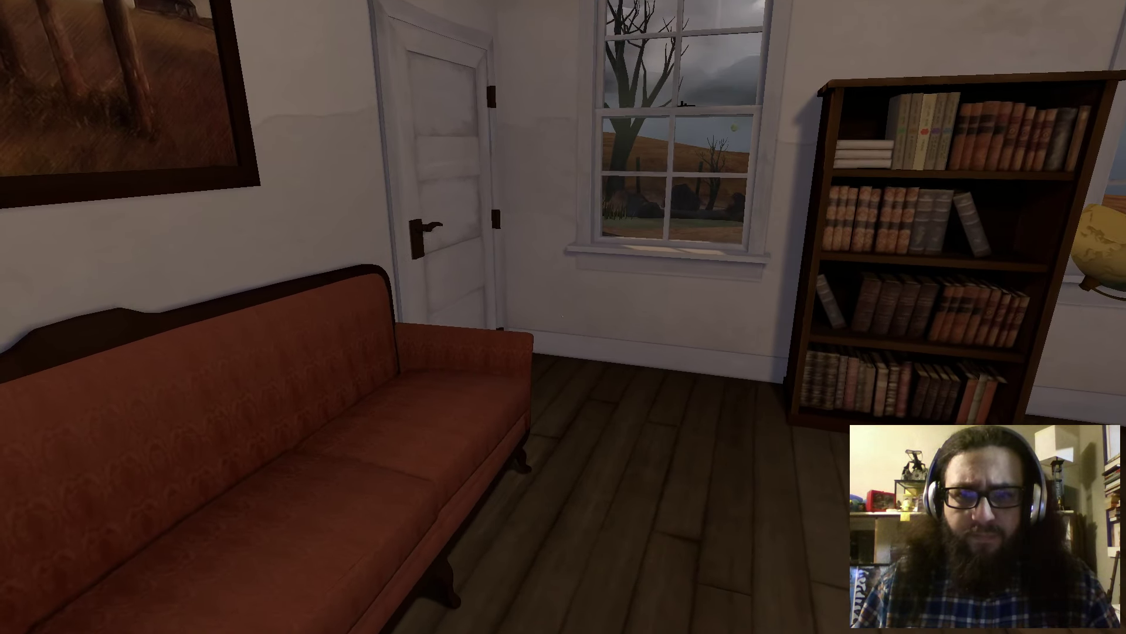
key("w")
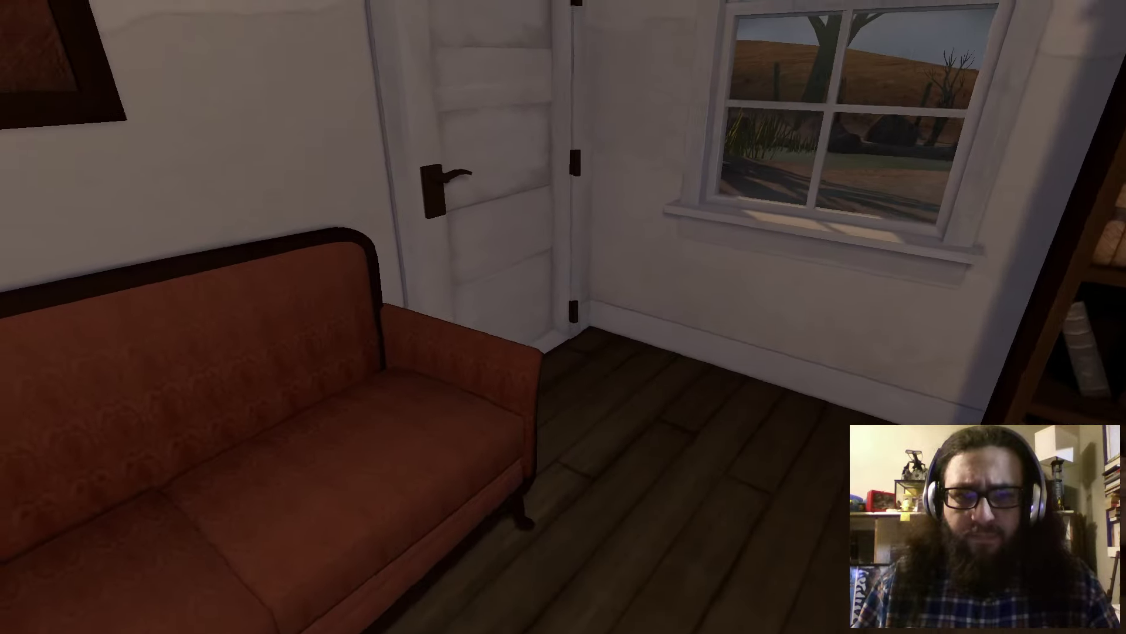
key("w")
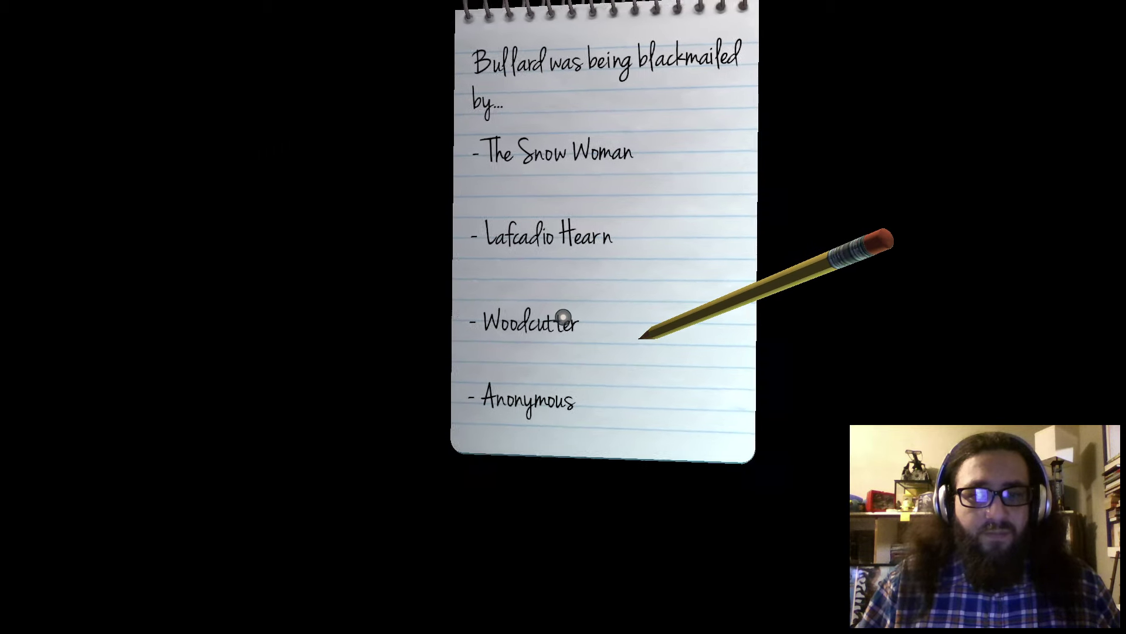
Step: Name Woodcutter as the blackmailer and walk through the door down the hallway
left_click(564, 317)
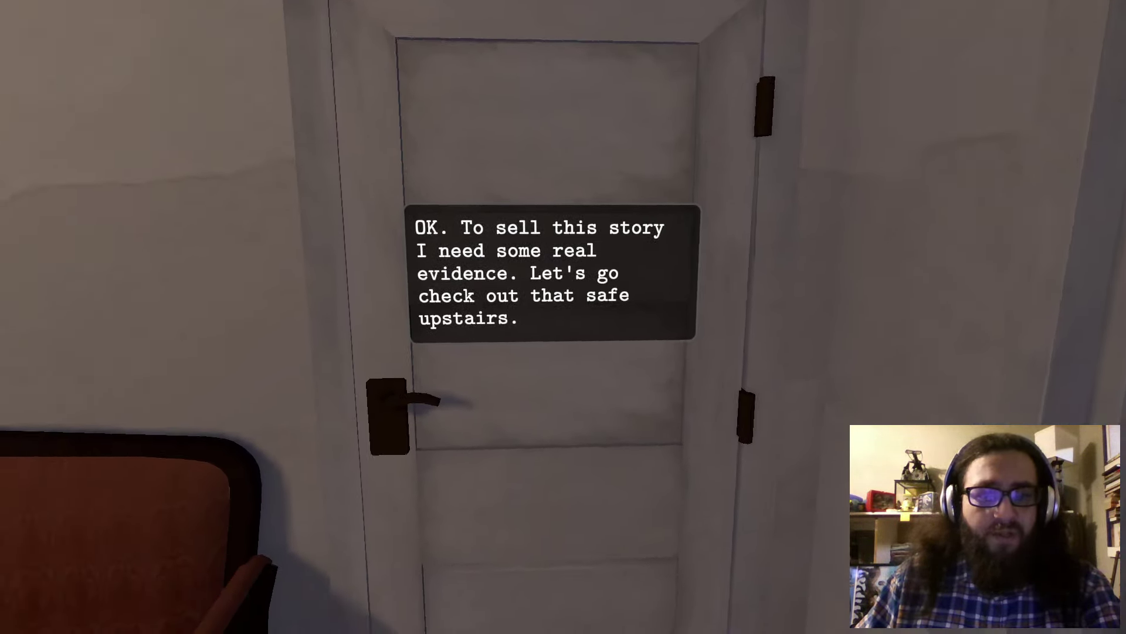
left_click(563, 315)
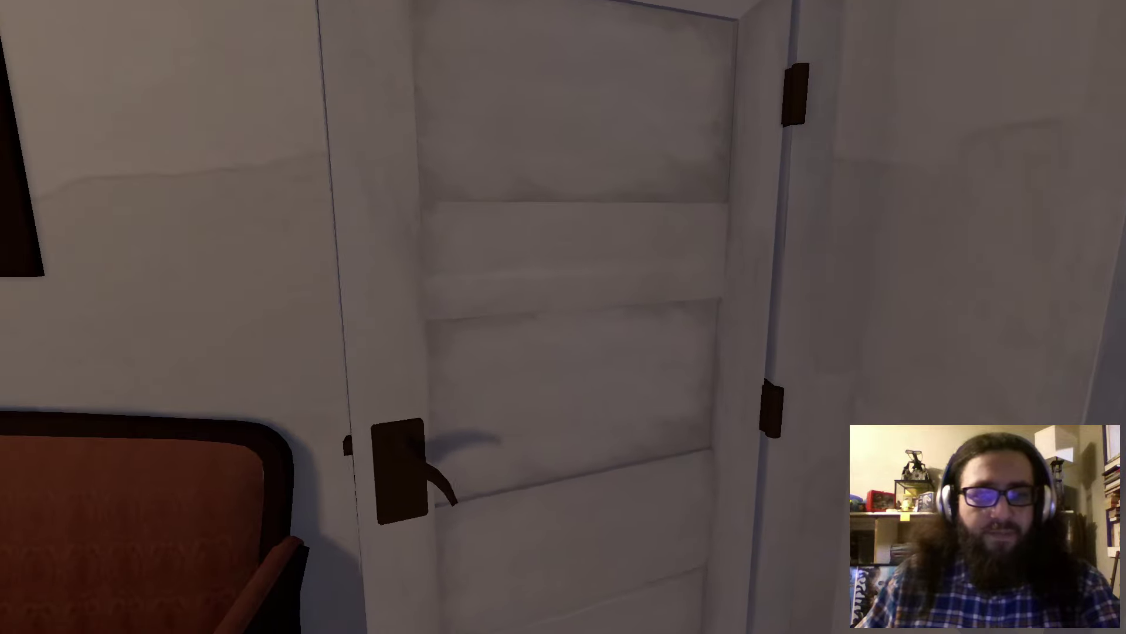
key("w")
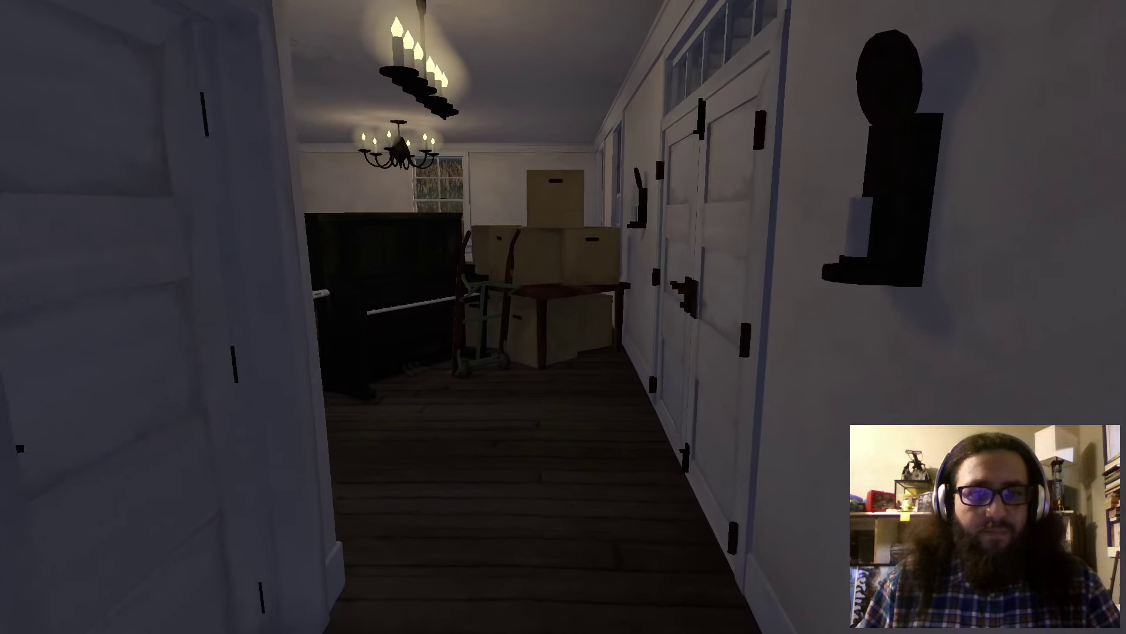
key("w")
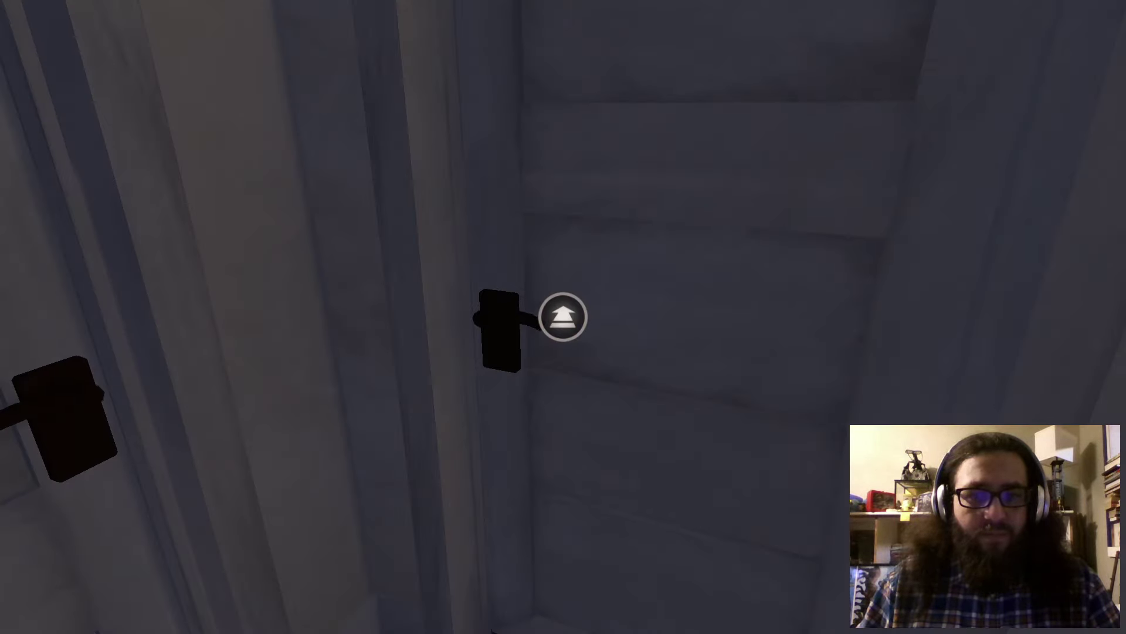
Step: Check the inventory, then climb the staircase to the upstairs landing
key("Tab")
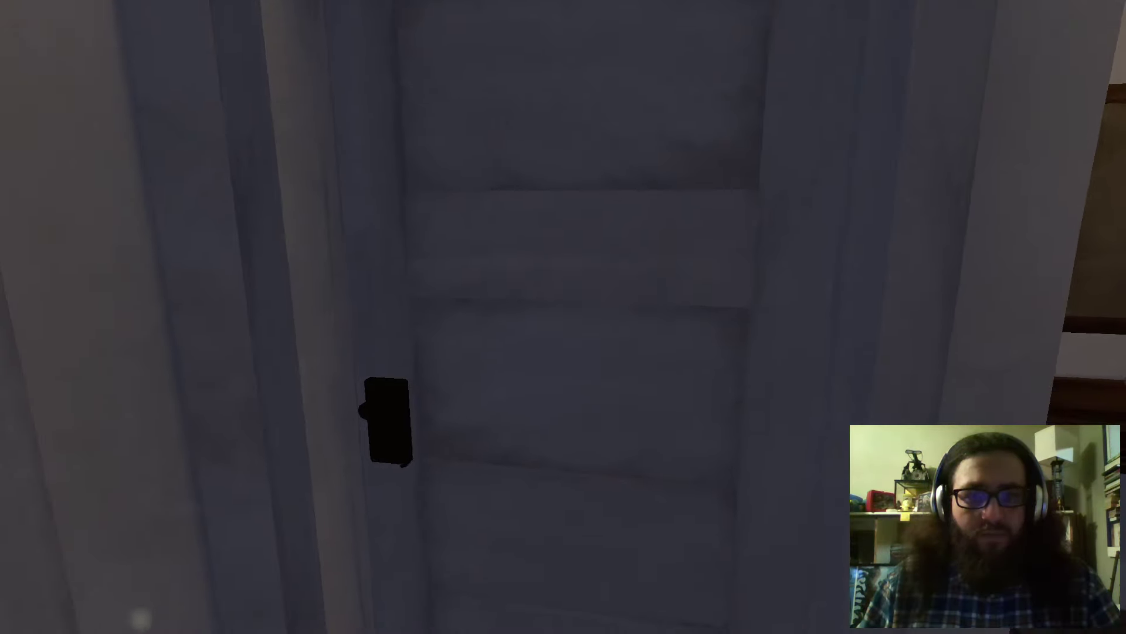
key("w")
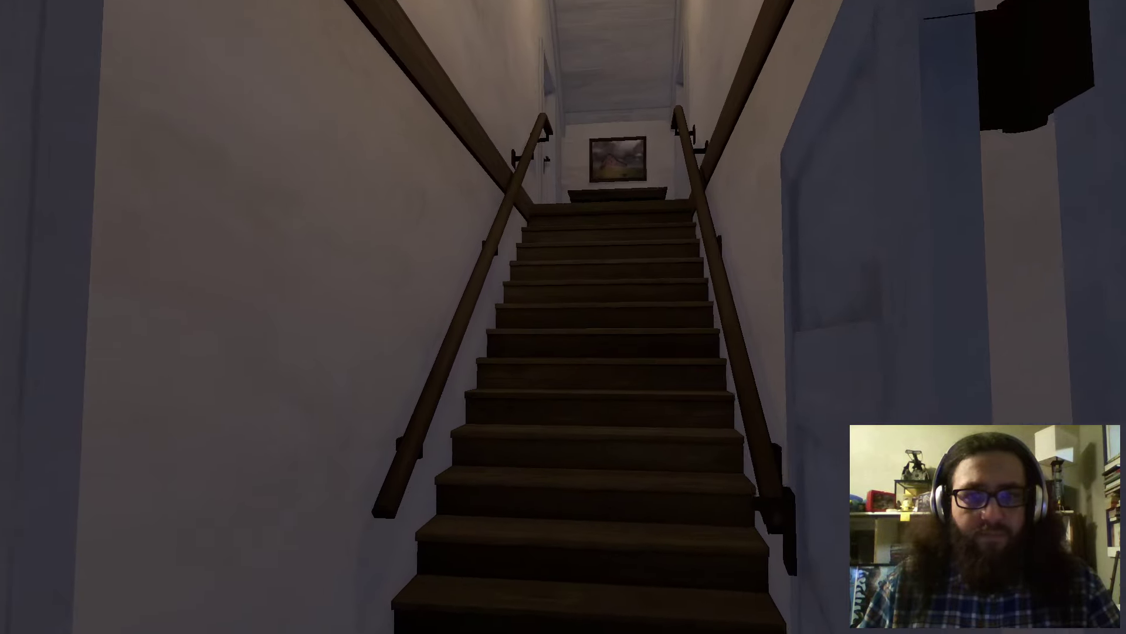
key("w")
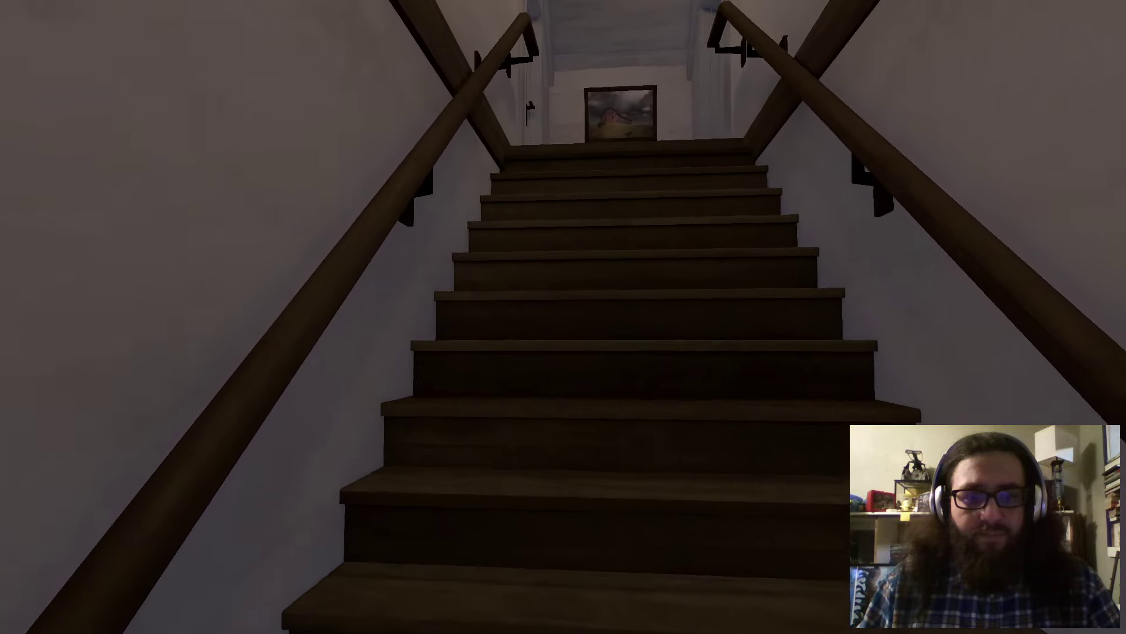
key("w")
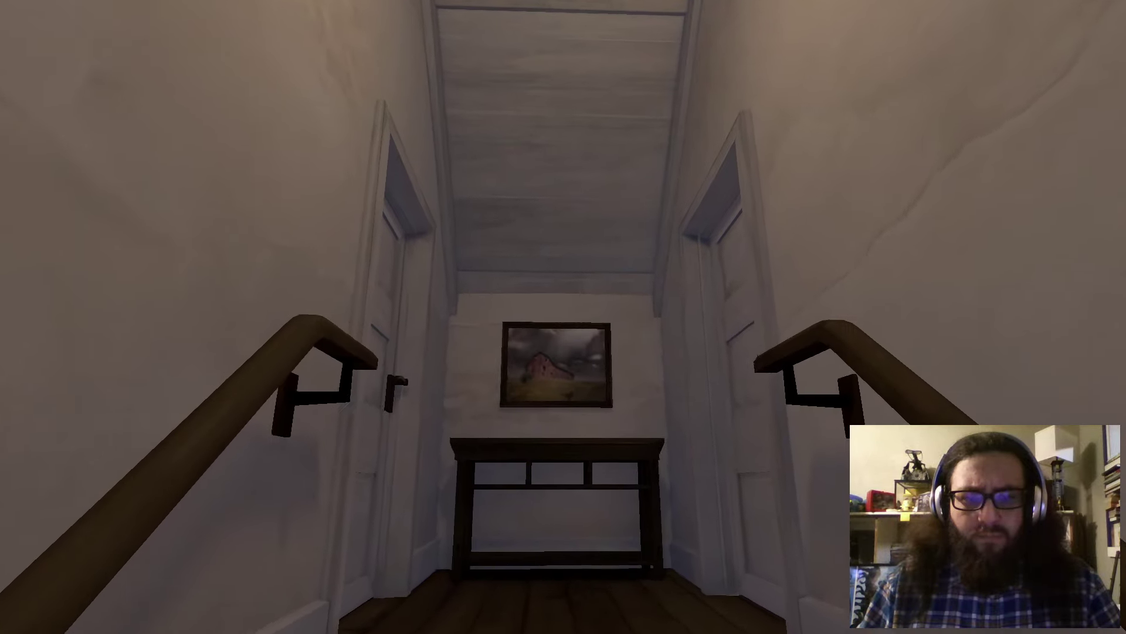
key("w")
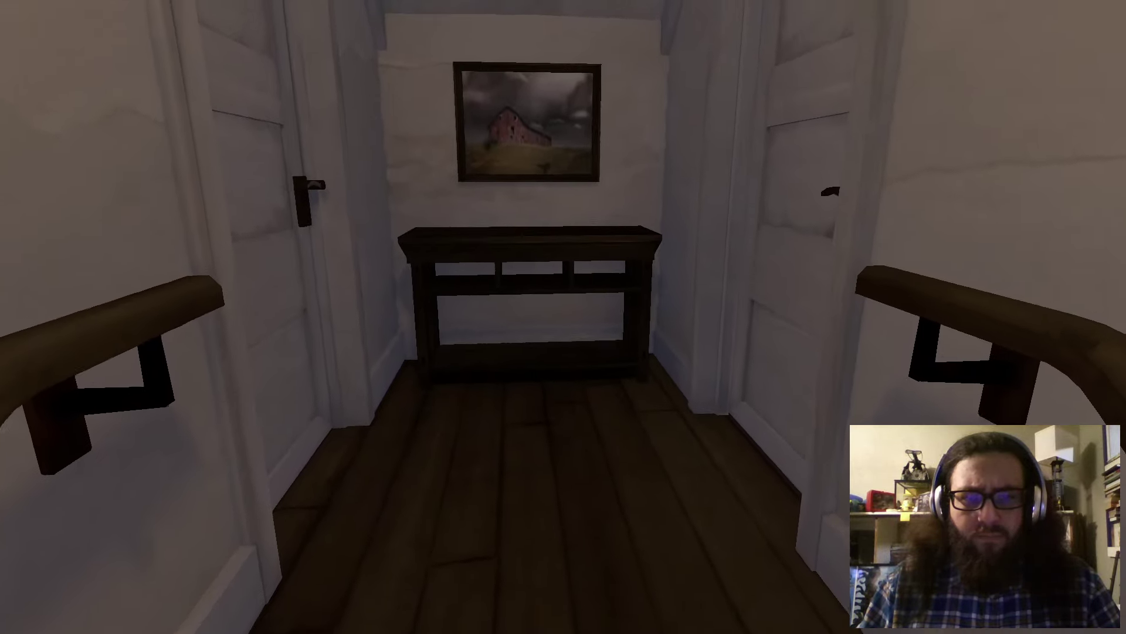
key("w")
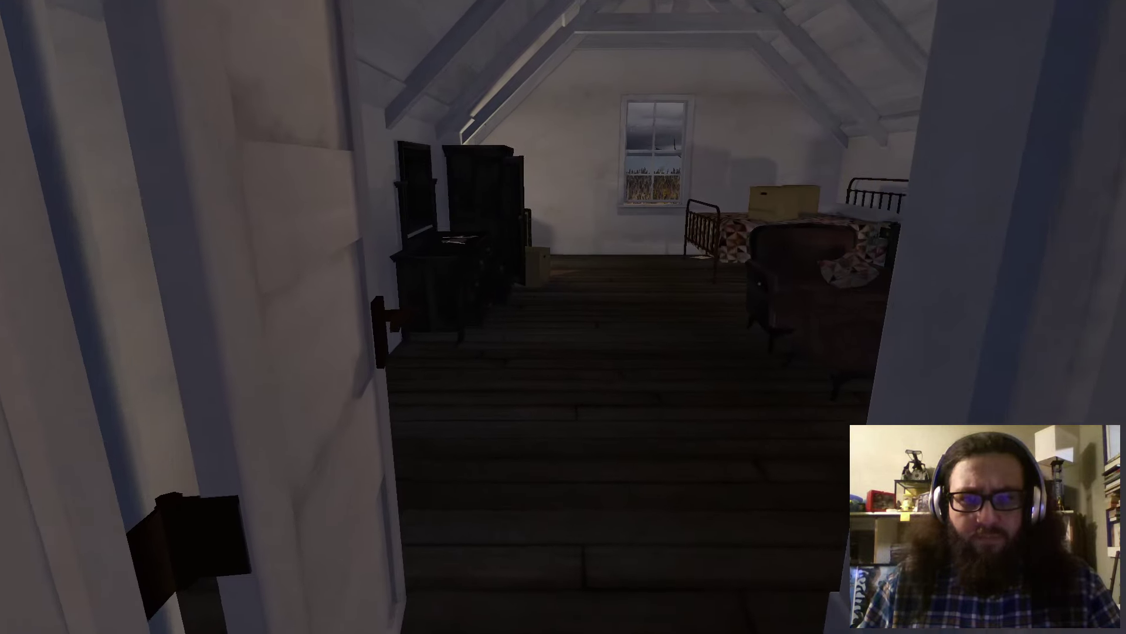
Step: Walk into the attic bedroom past the armchair to the dresser mirror
key("w")
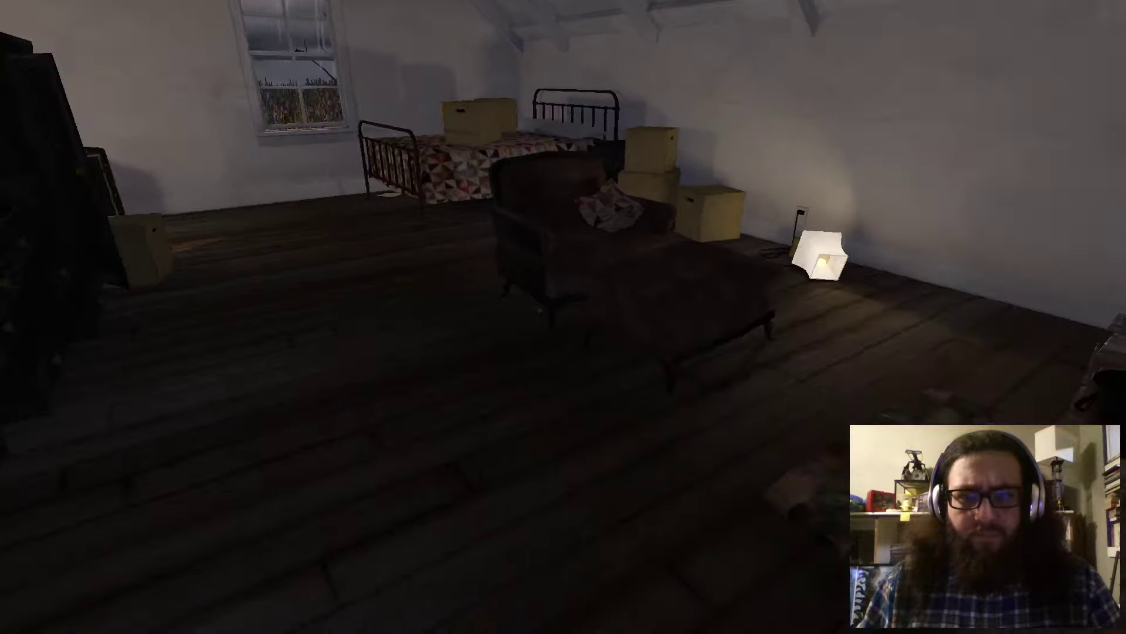
key("w")
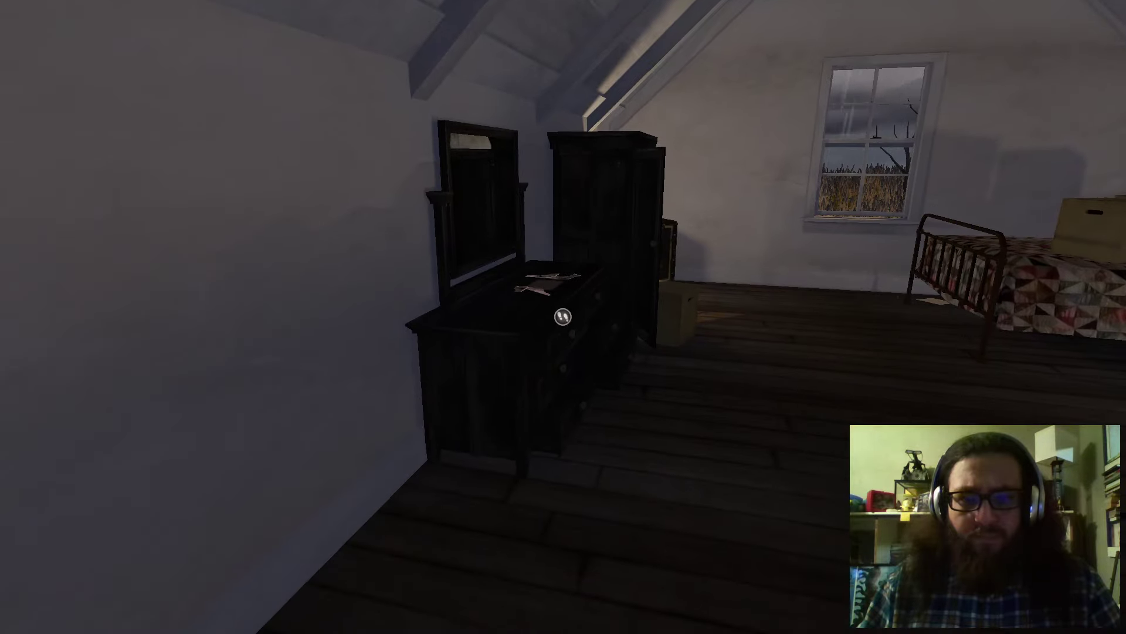
key("w")
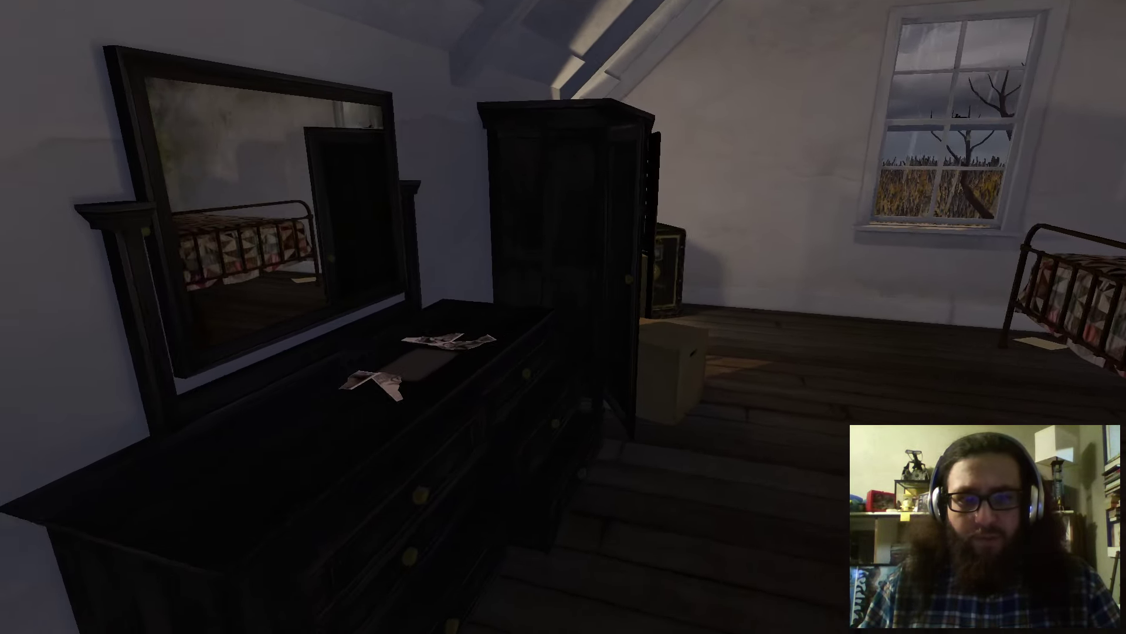
key("w")
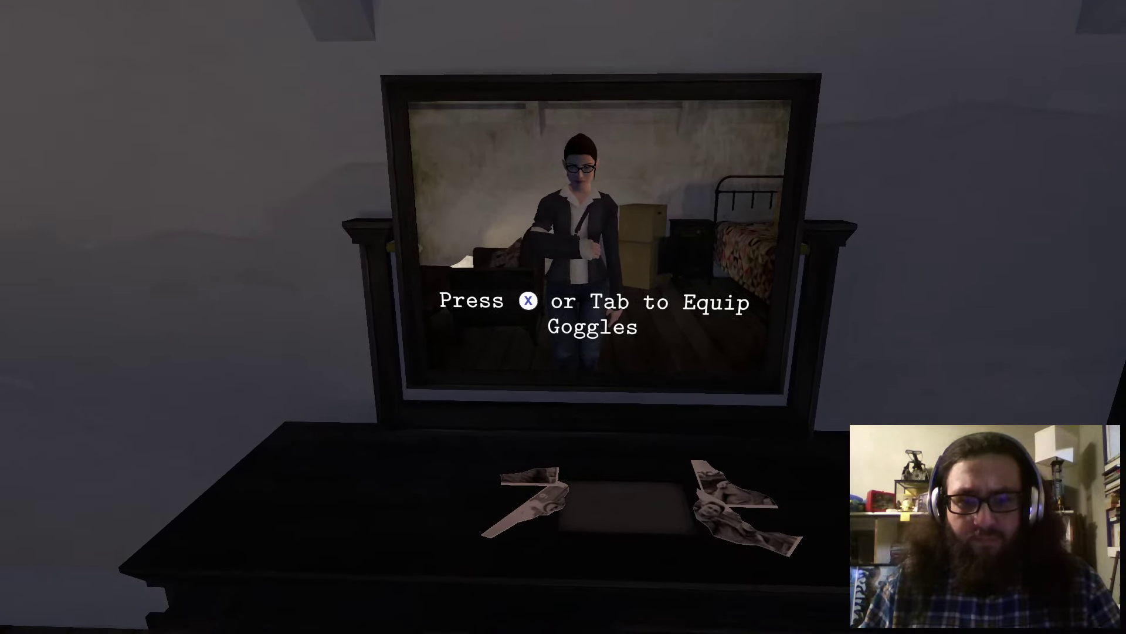
Step: View the dresser through the mask's goggles, then check the collected items
key("Tab")
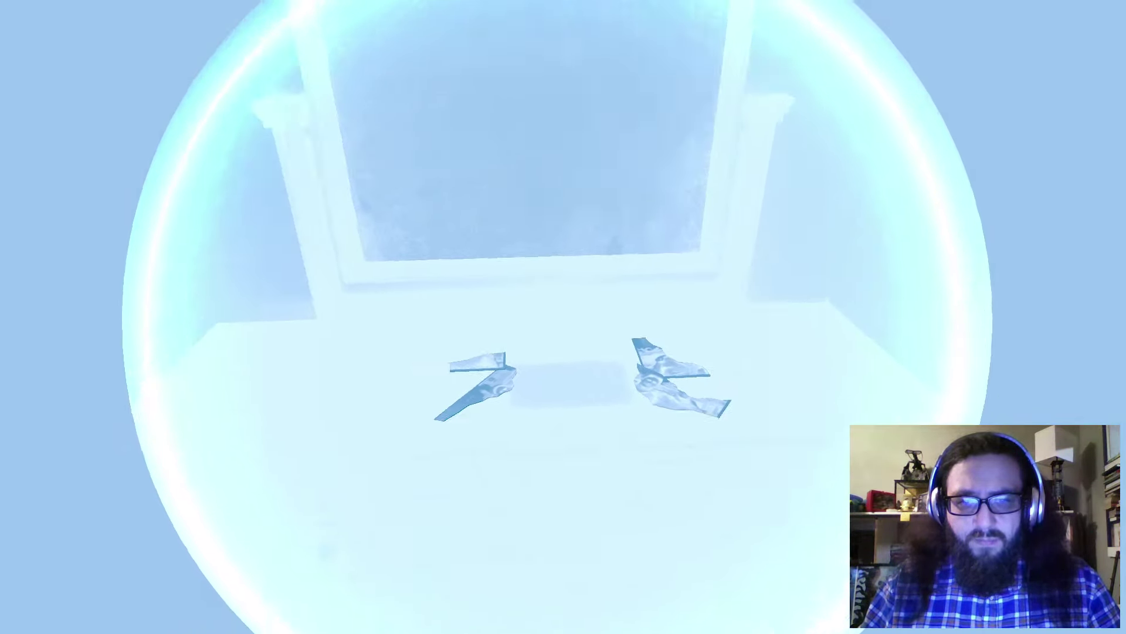
key("Tab")
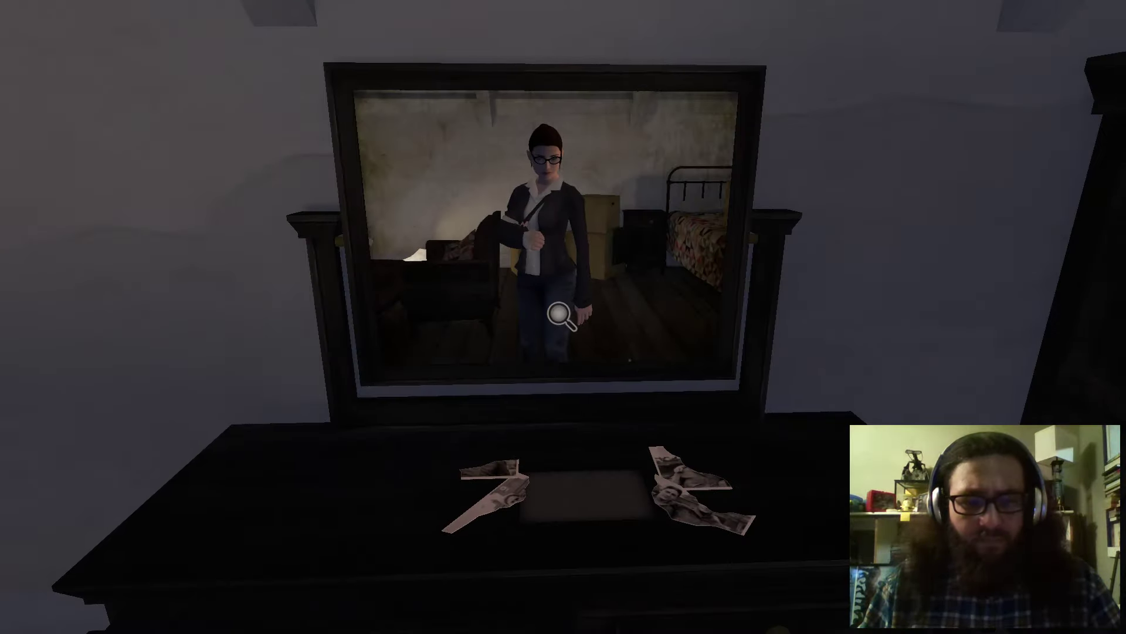
key("Escape")
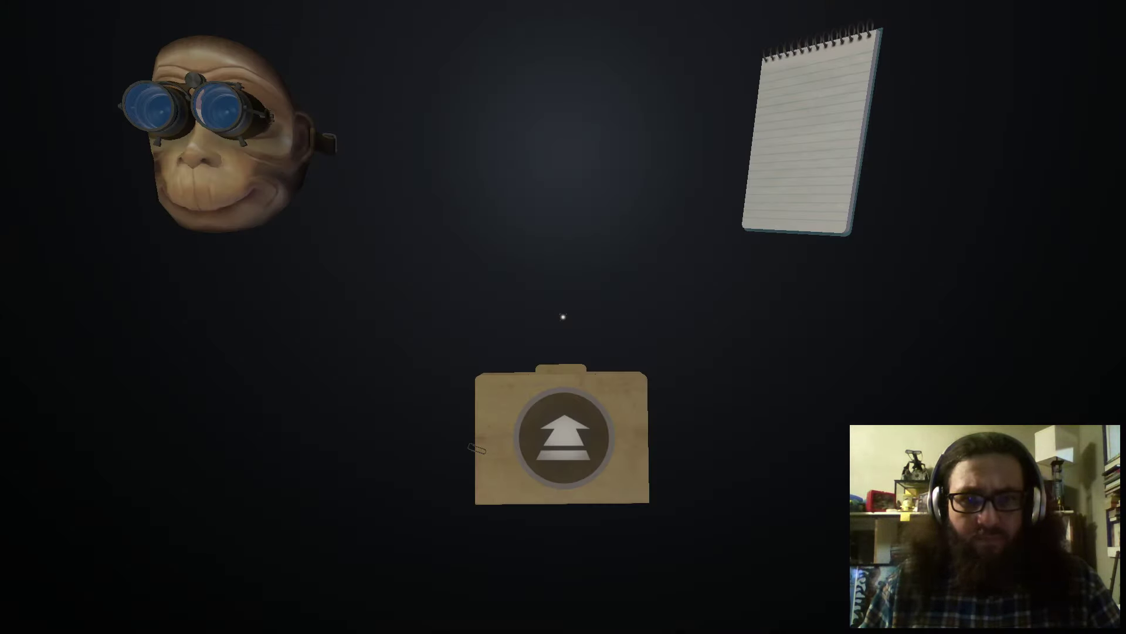
key("Escape")
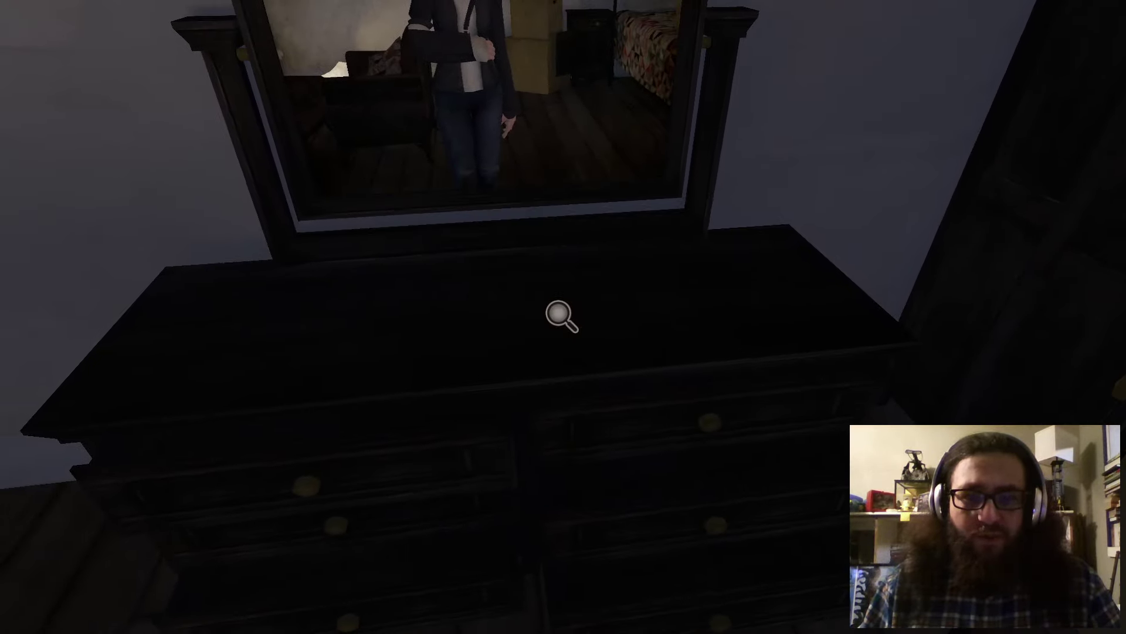
Step: Examine the 1943 wartime photo, then read the Woodcutter note on the wardrobe box
left_click(561, 317)
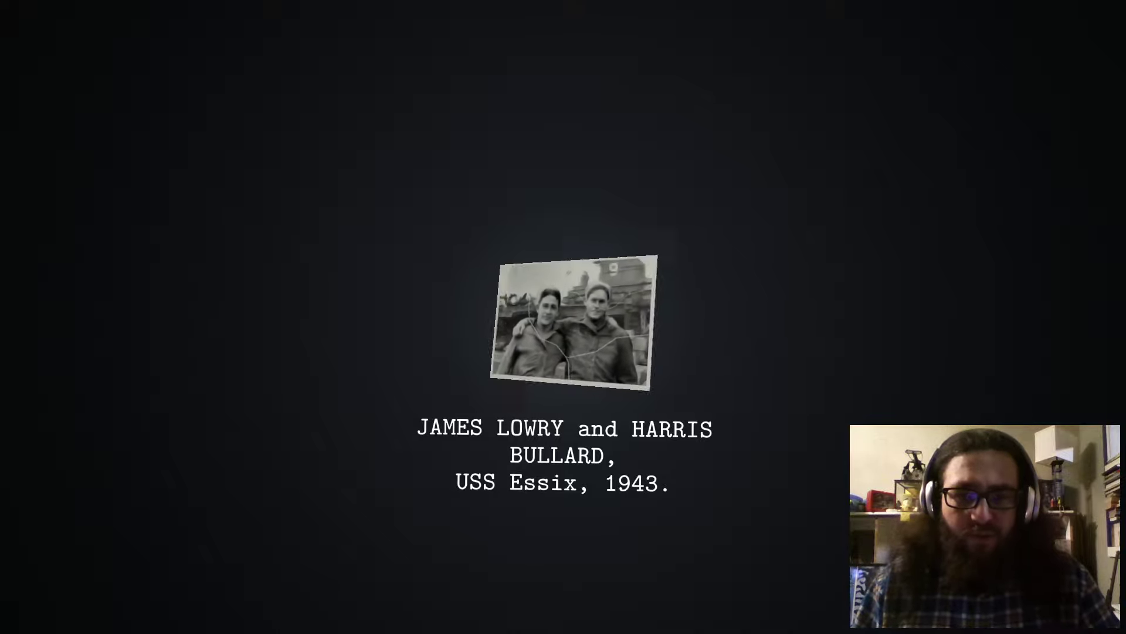
left_click(563, 317)
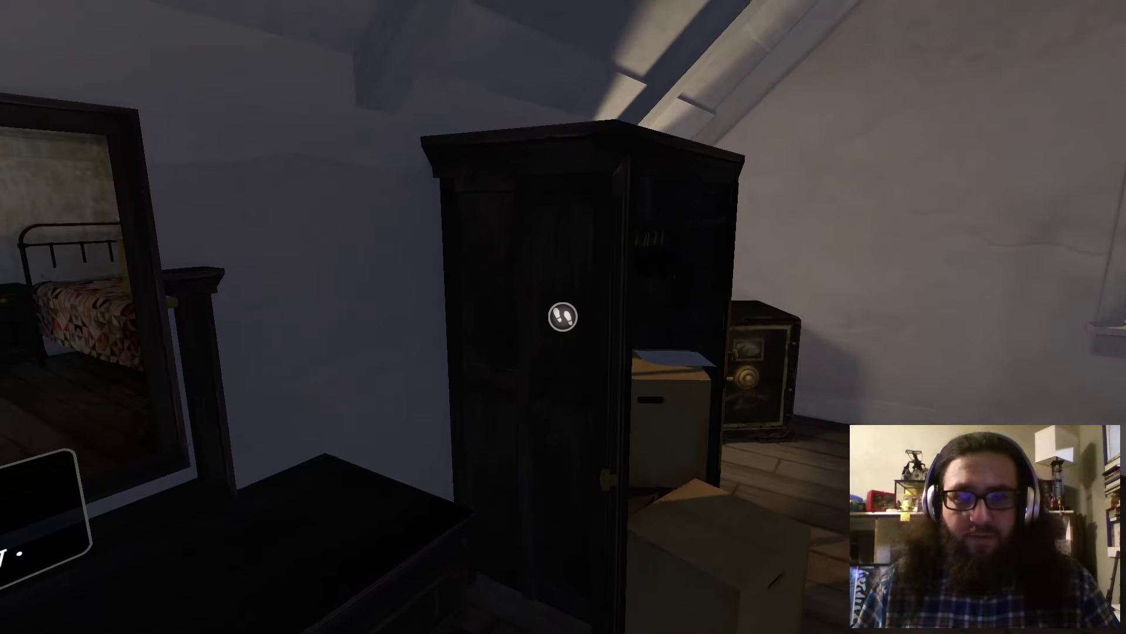
key("w")
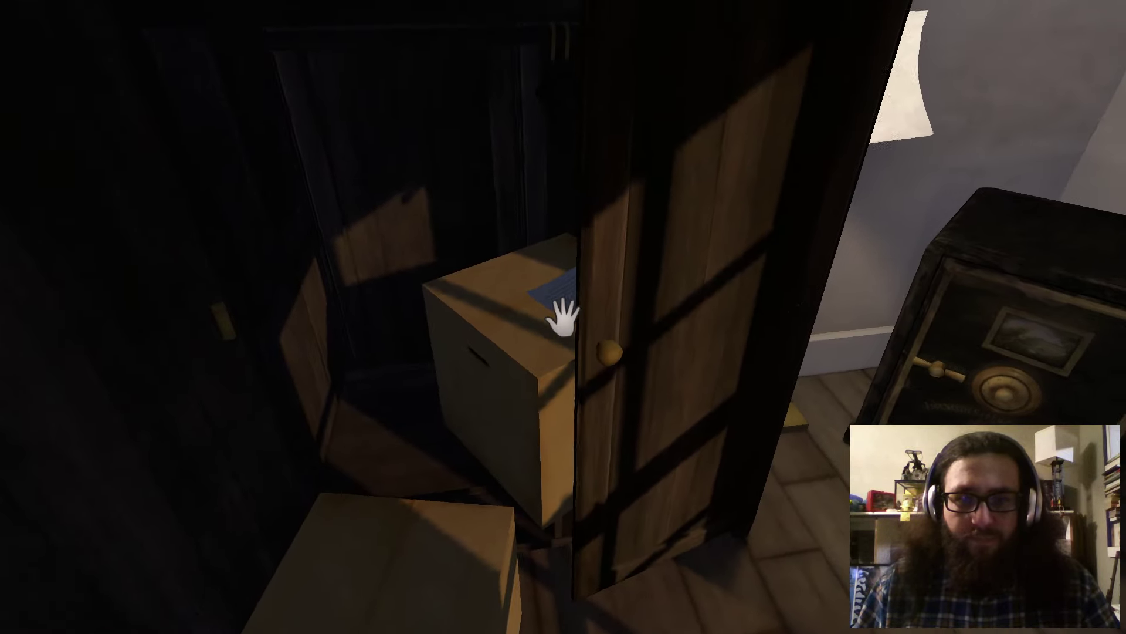
left_click(564, 318)
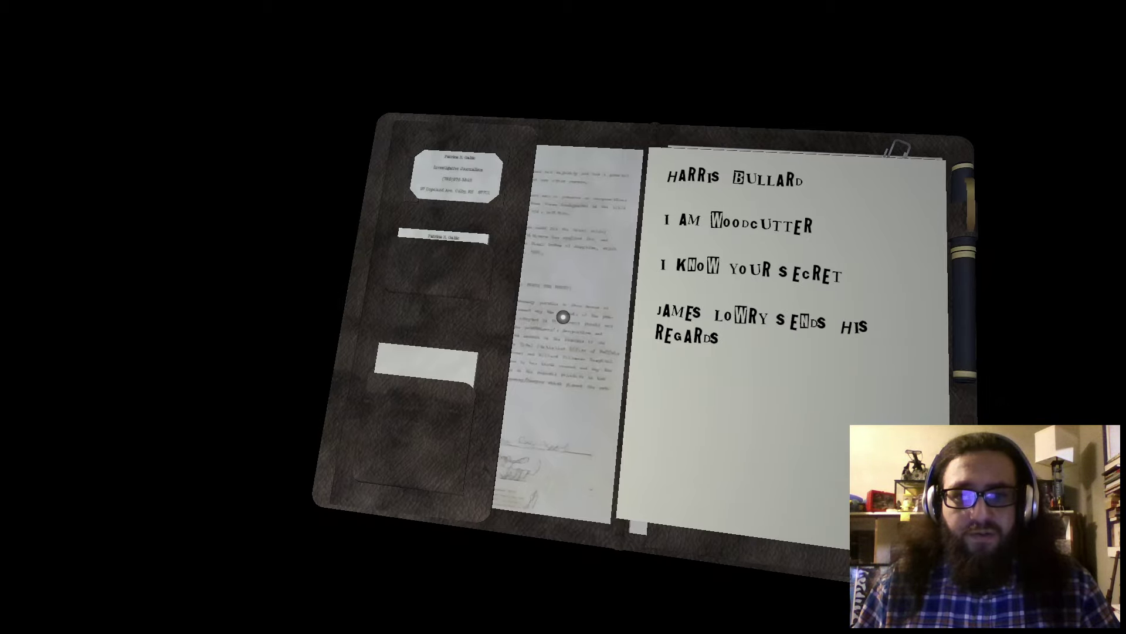
right_click(564, 317)
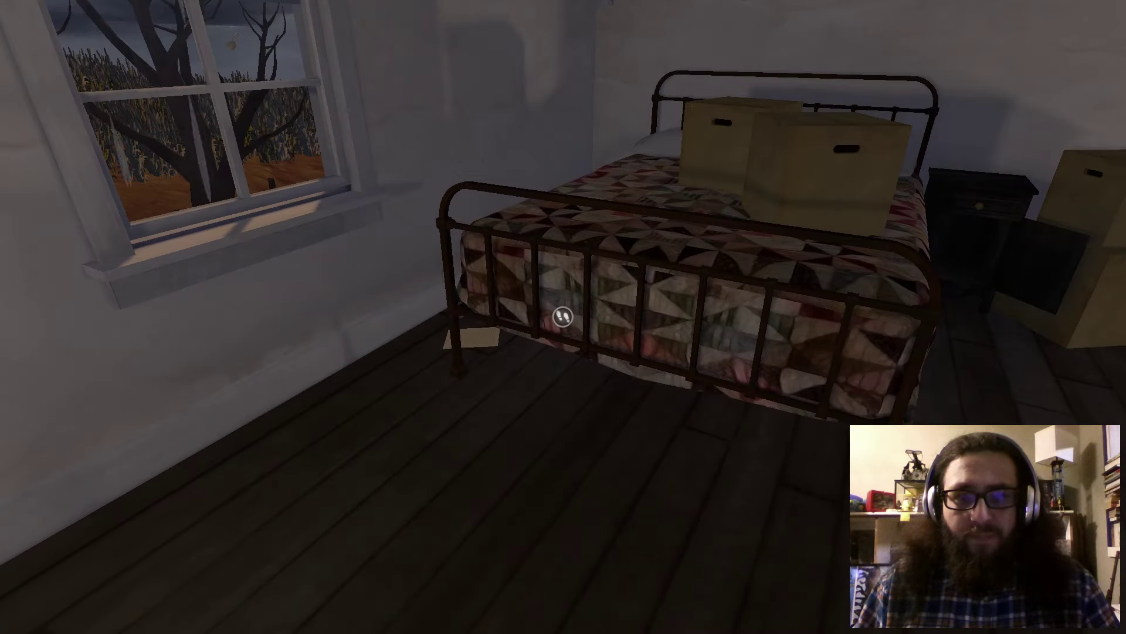
Step: Inspect the window, then read the bedside daily log through to its 'the moon, perhaps' page
key("w")
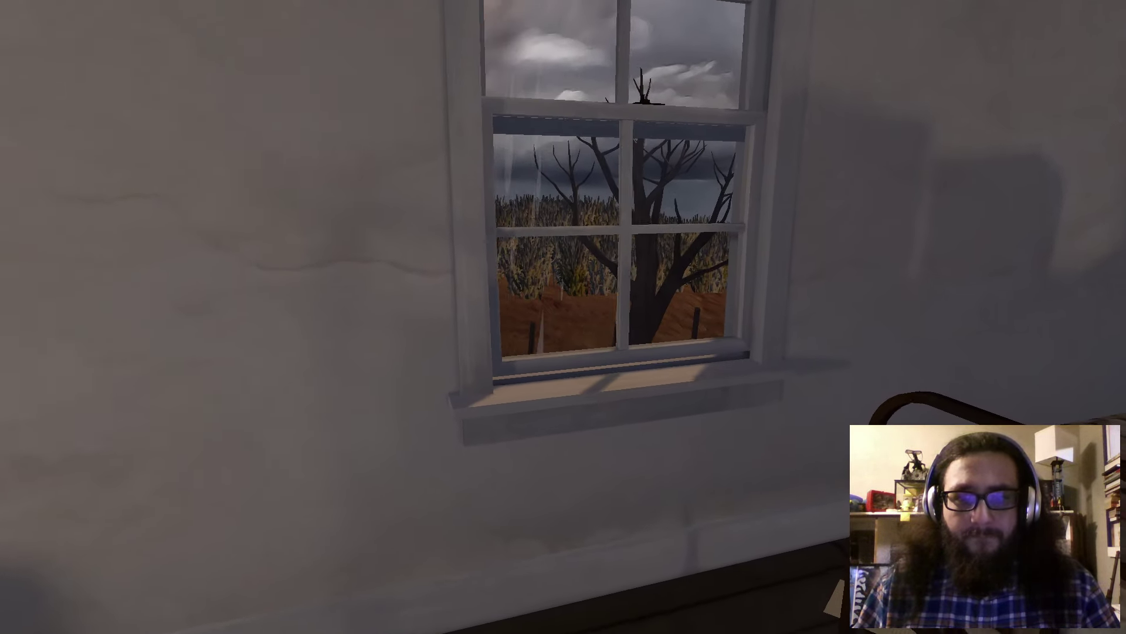
left_click(562, 315)
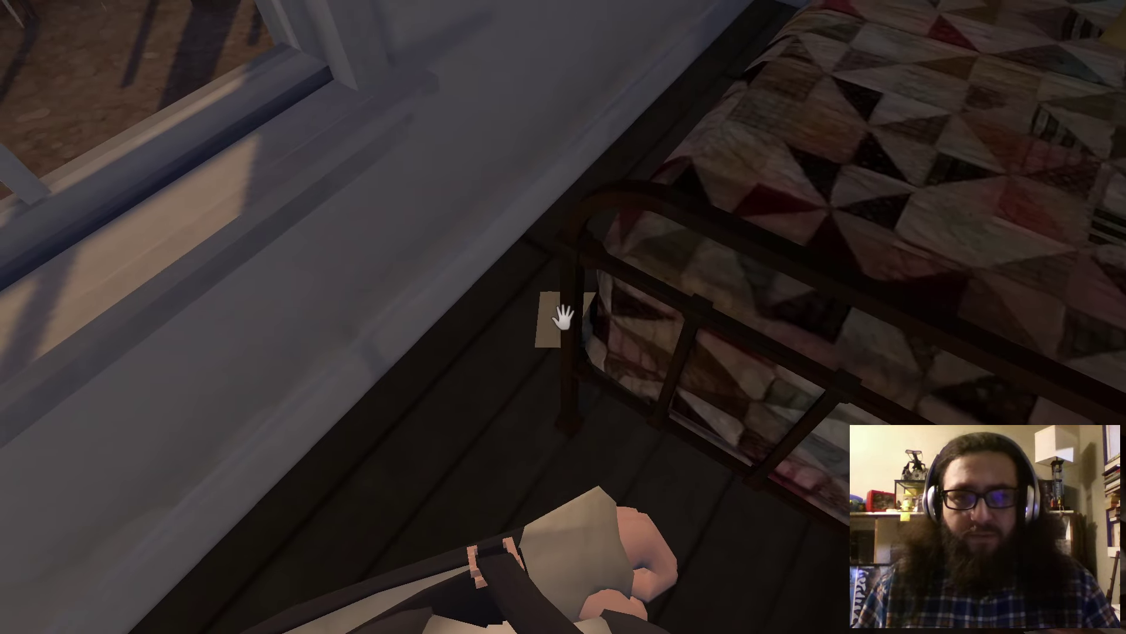
left_click(561, 317)
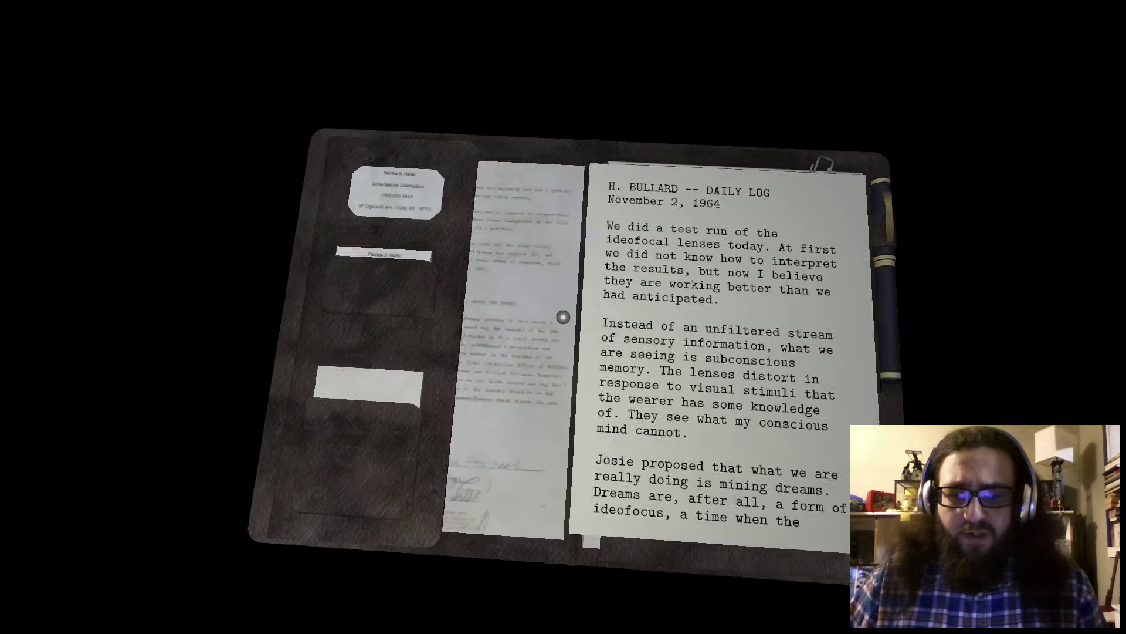
left_click(525, 366)
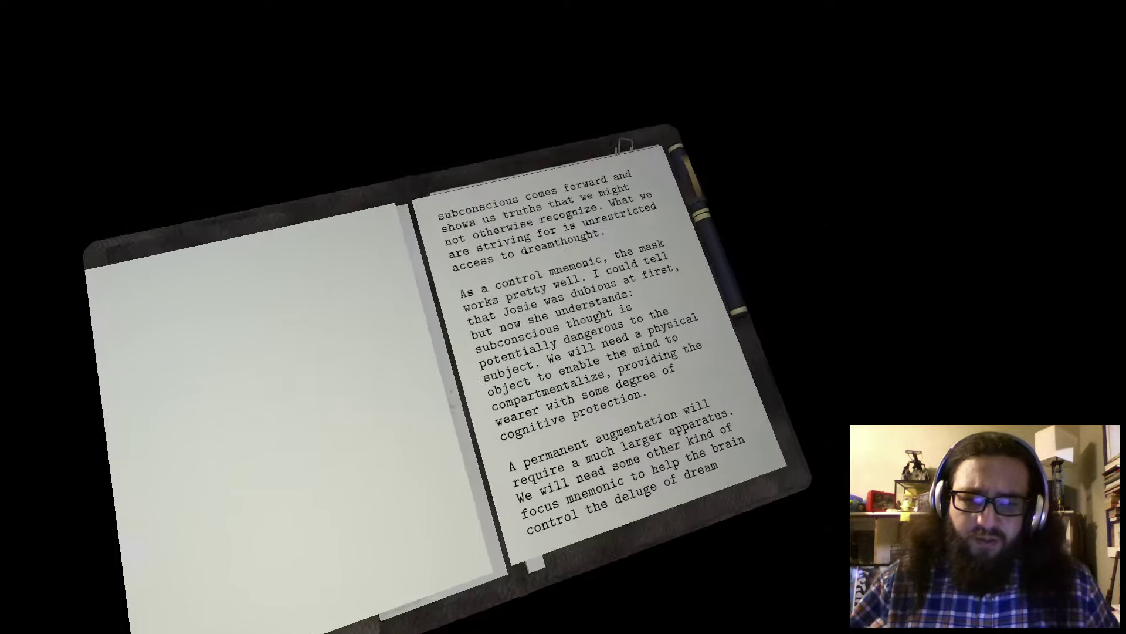
left_click(574, 329)
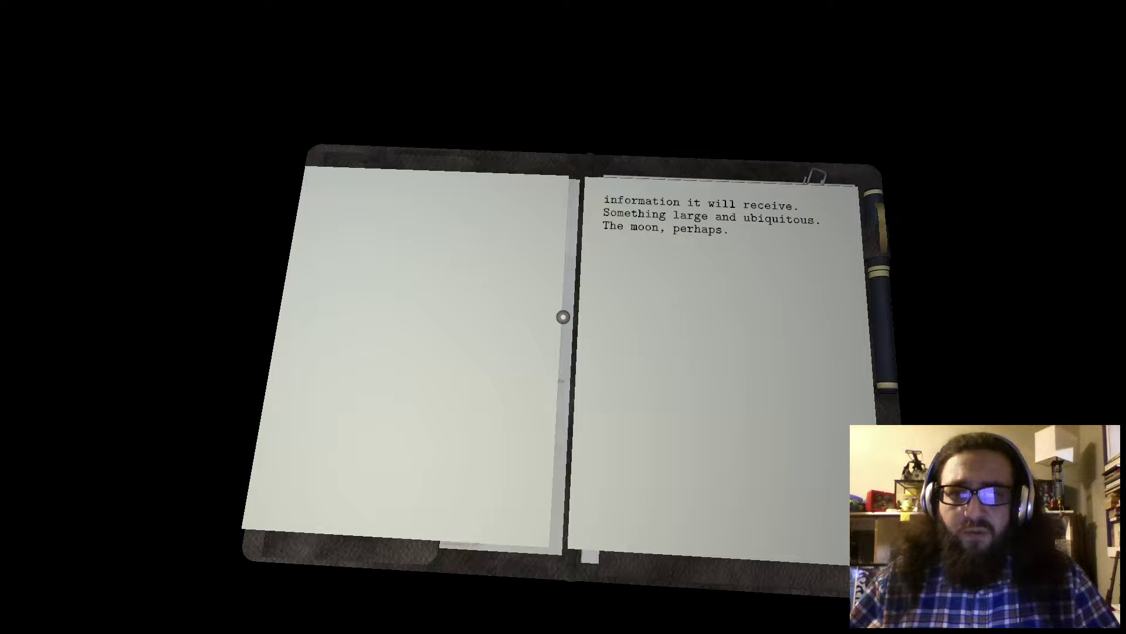
right_click(563, 317)
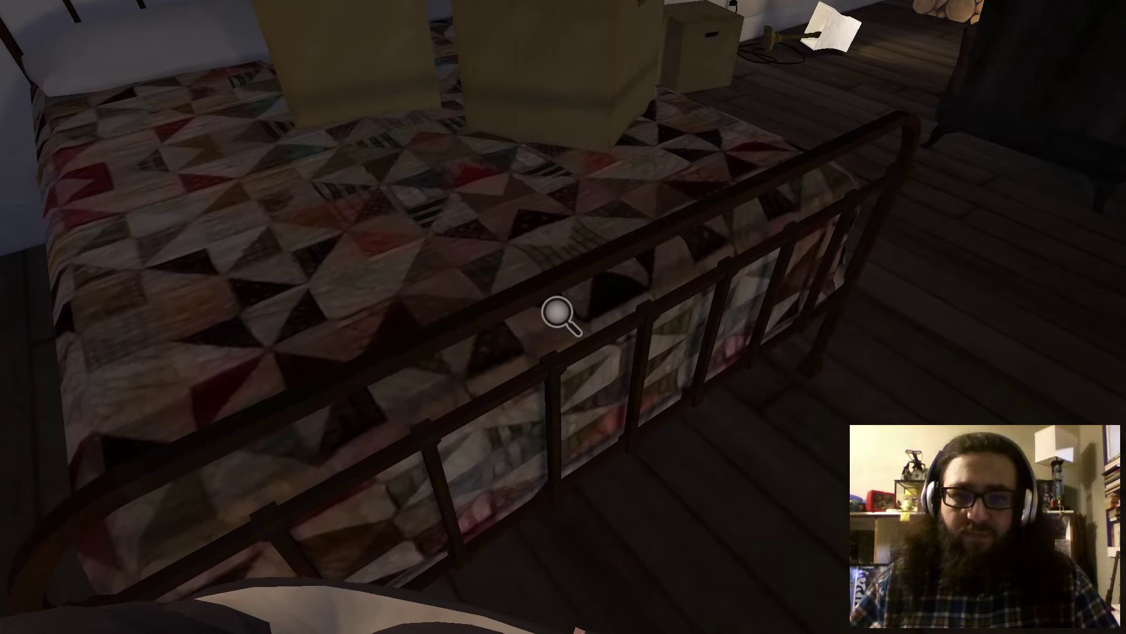
Step: Check the bed, the already-emptied bedside table and the clothes-filled stacked boxes
left_click(560, 315)
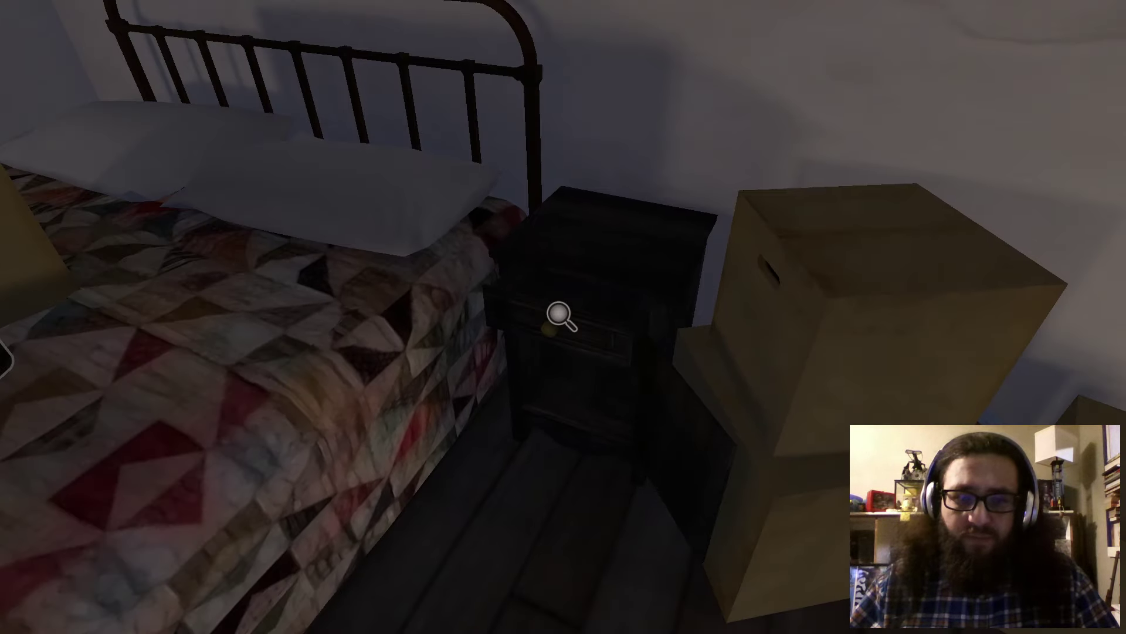
left_click(564, 318)
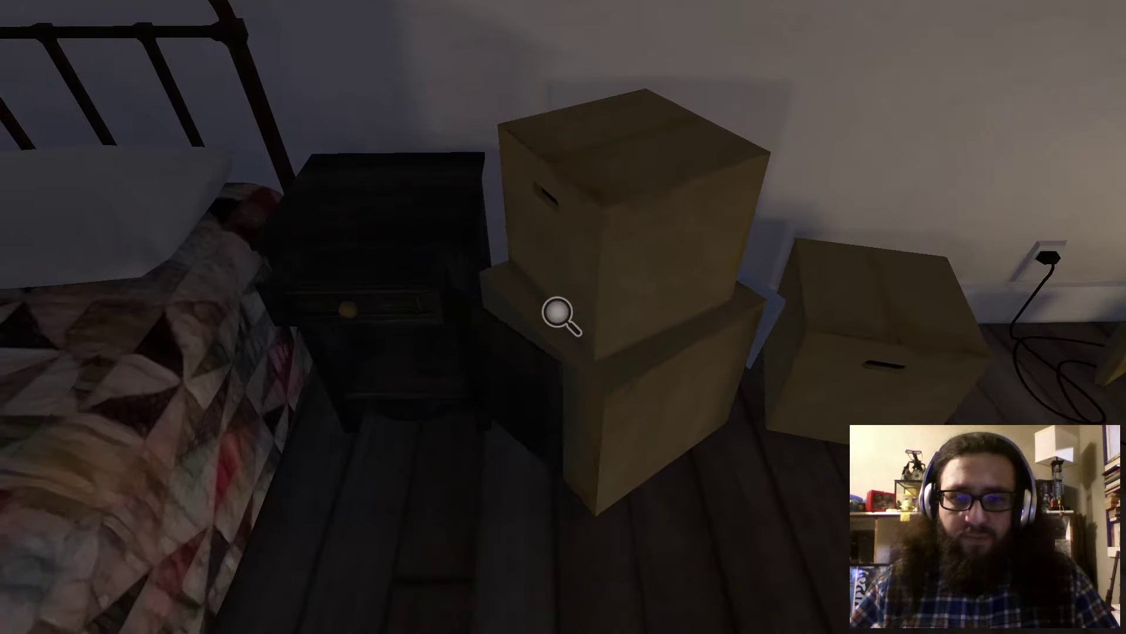
left_click(563, 317)
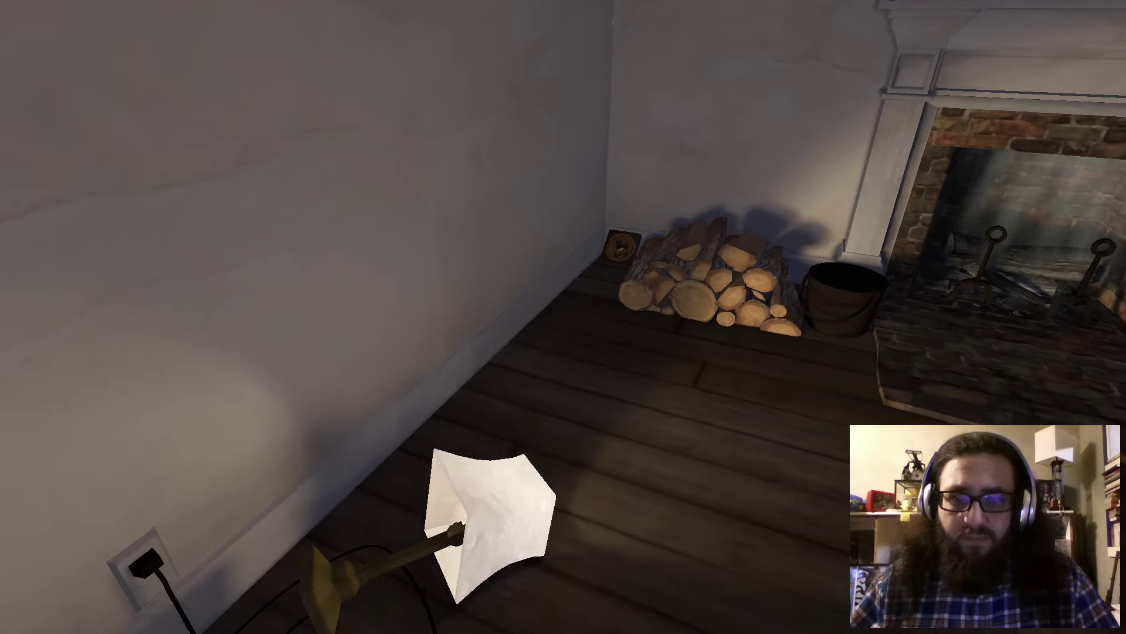
Step: Examine the fallen lamp, walk to the woodpile and check the log-filled fireplace
key("ctrl")
left_click(560, 315)
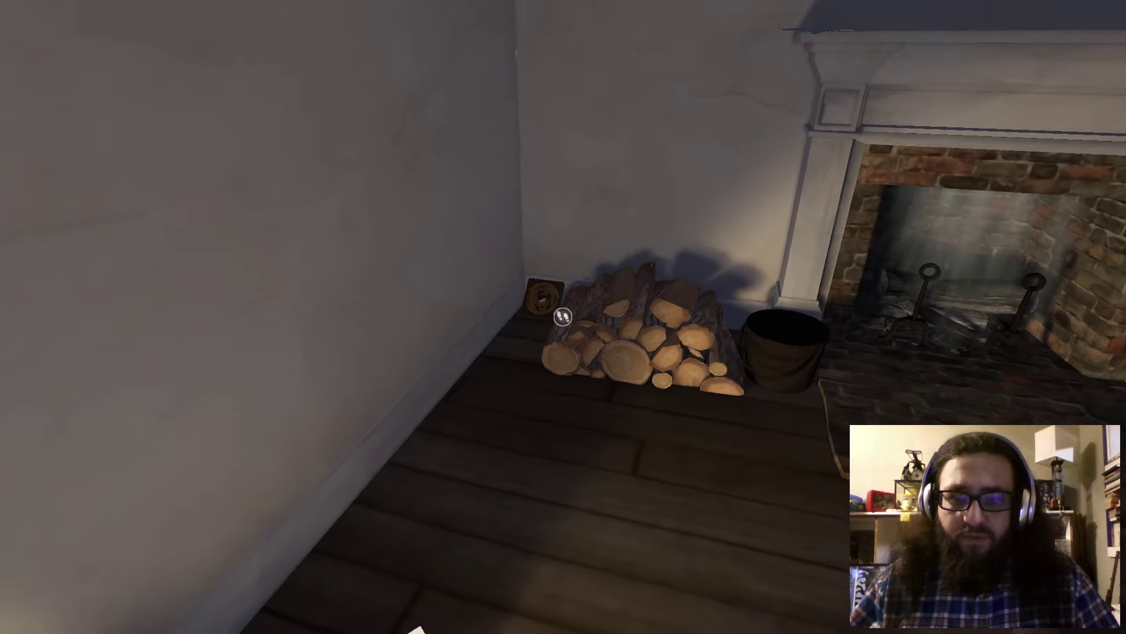
key("w")
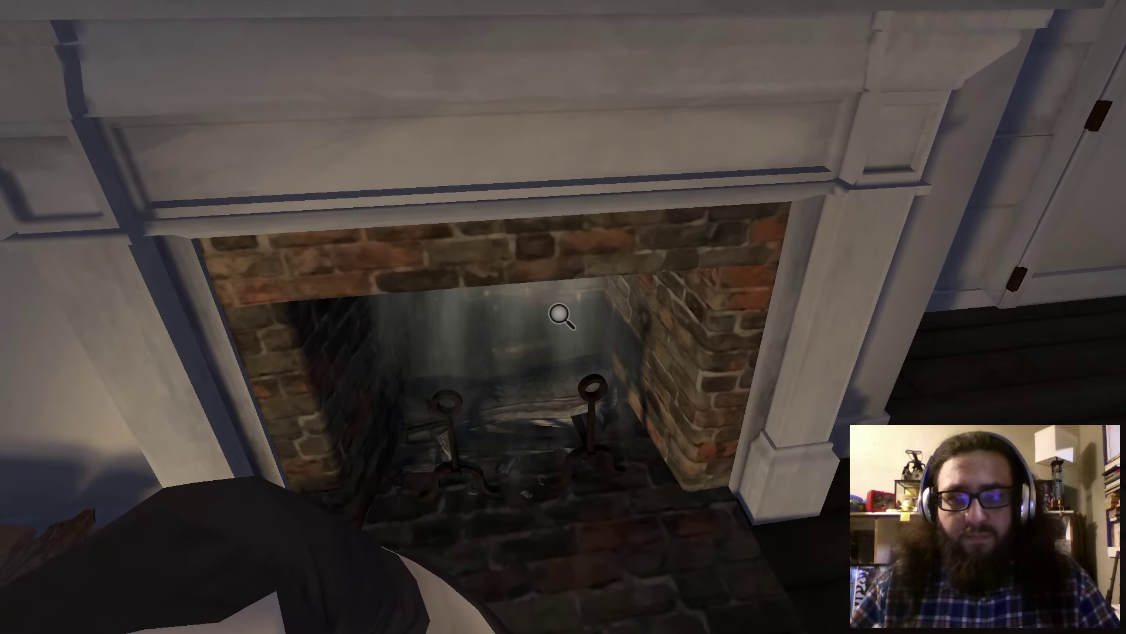
left_click(563, 317)
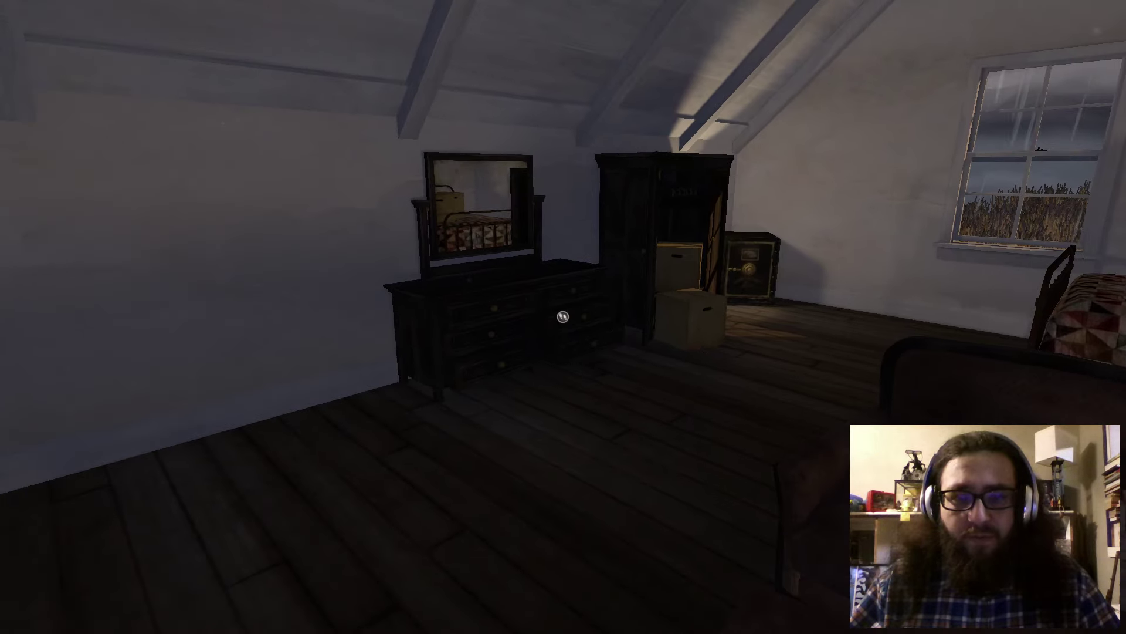
Step: Walk to the corner safe and try it, then examine the circular dial plate by the lamp
key("w")
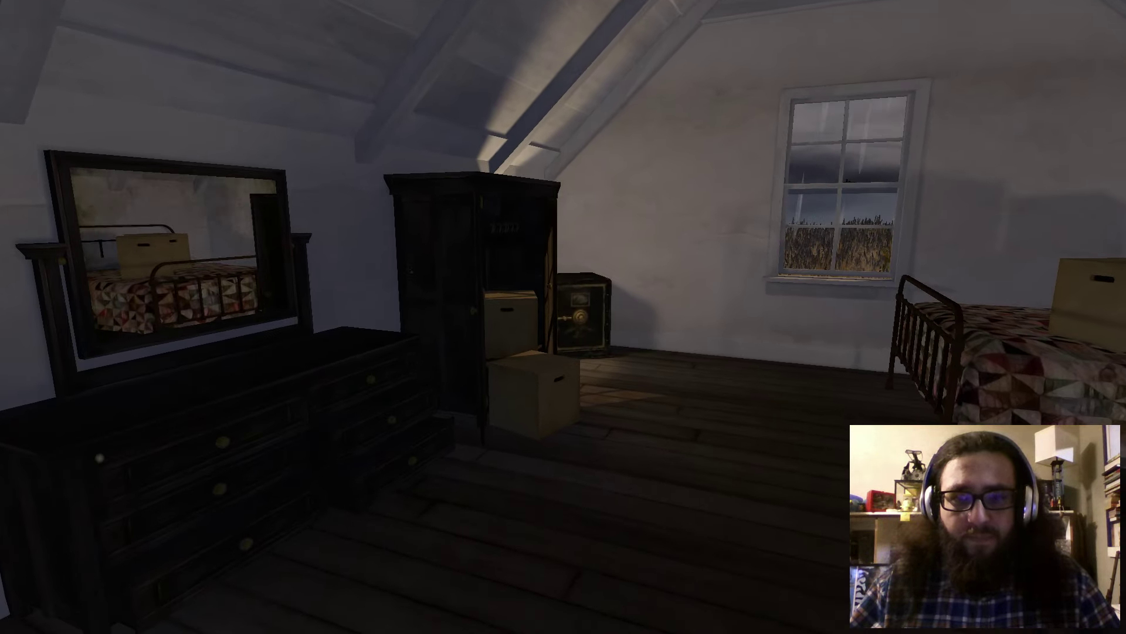
key("w")
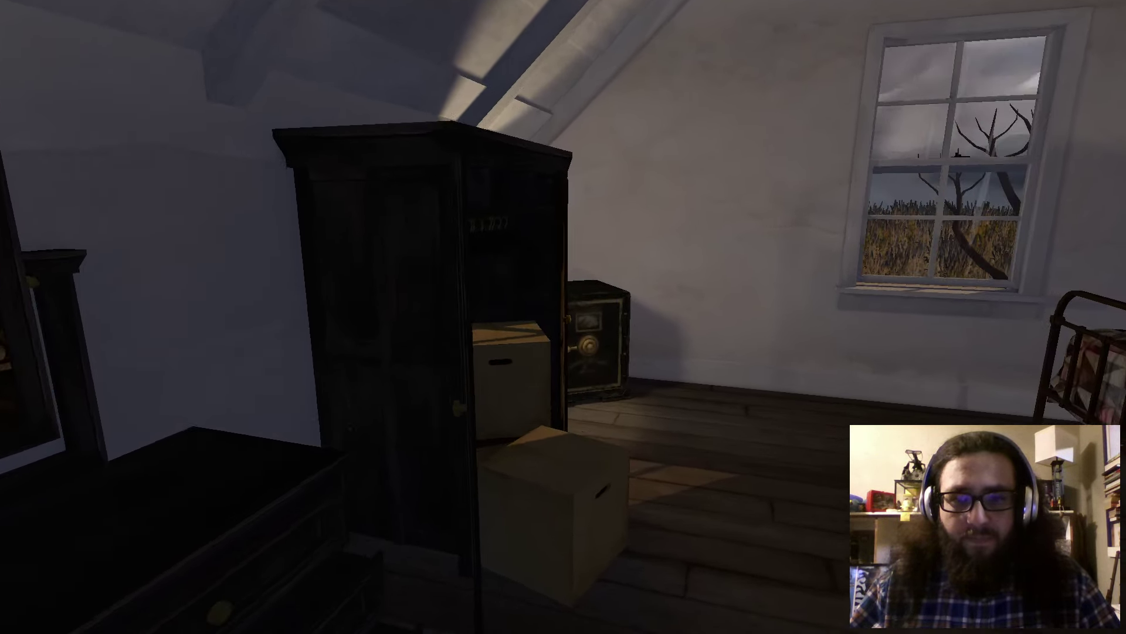
key("w")
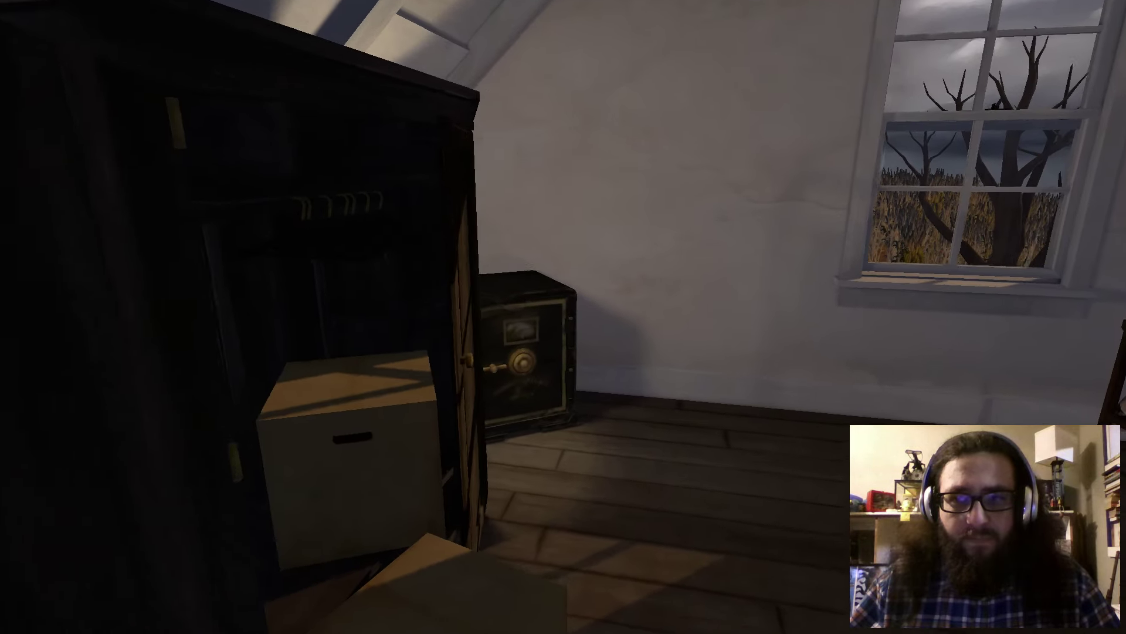
key("w")
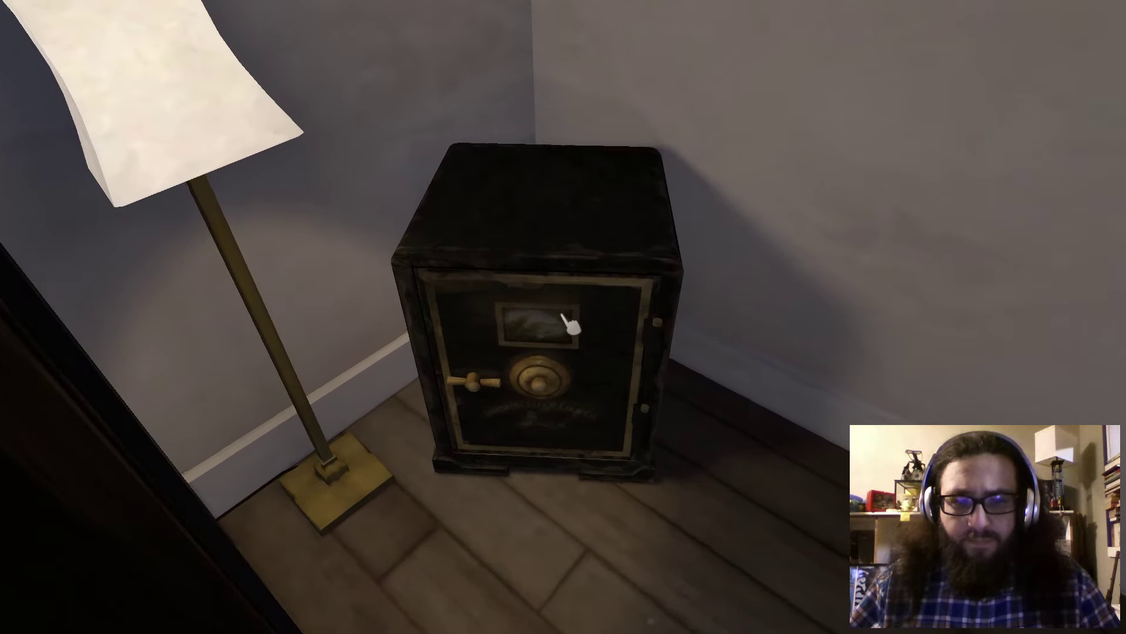
left_click(566, 319)
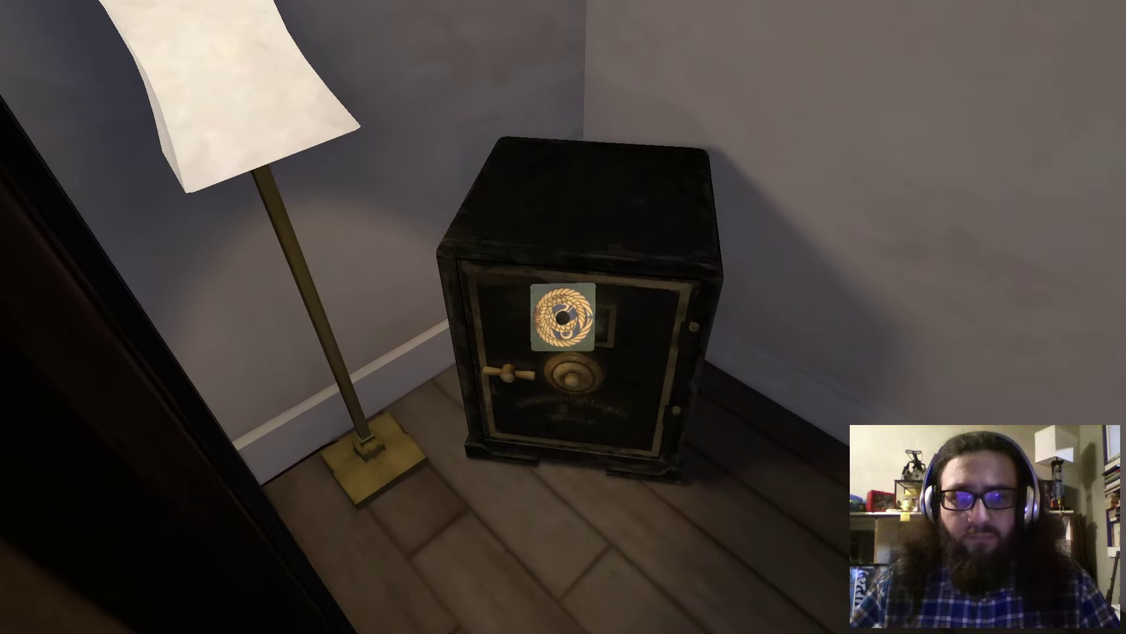
left_click(563, 315)
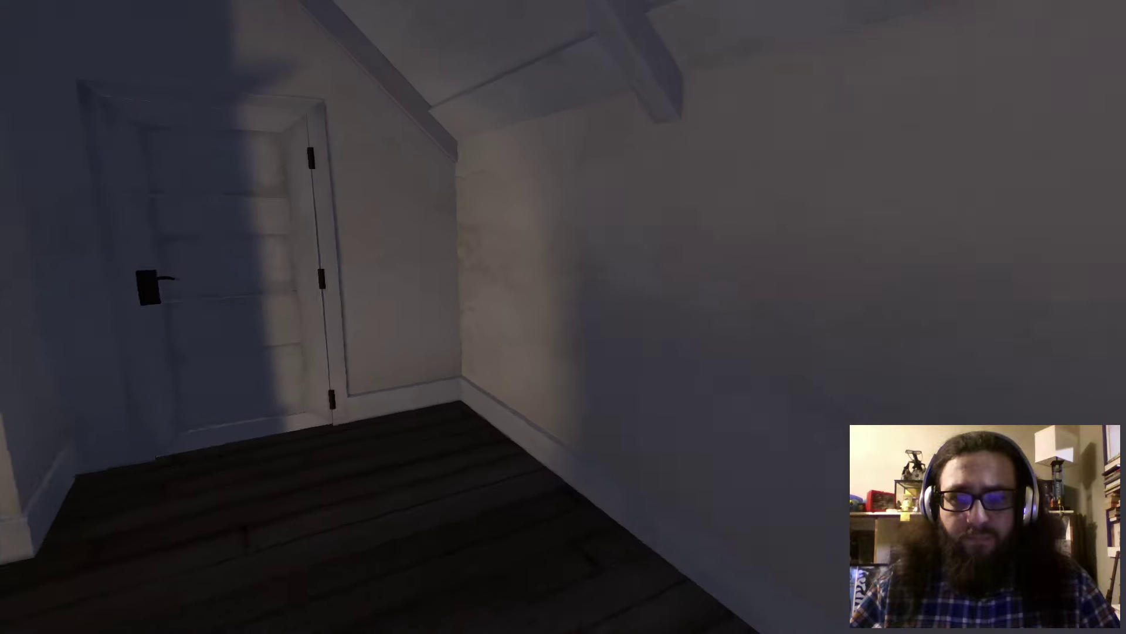
Step: Go through the fireplace-side door, down the hallway, and search the wardrobe's box
key("w")
key("w")
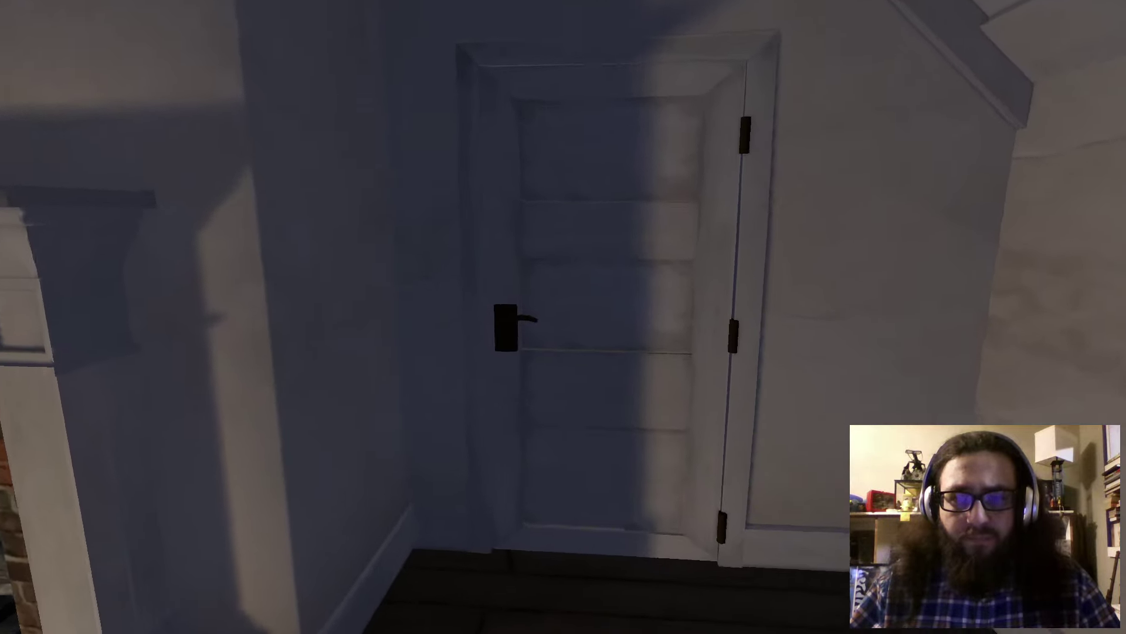
left_click(564, 317)
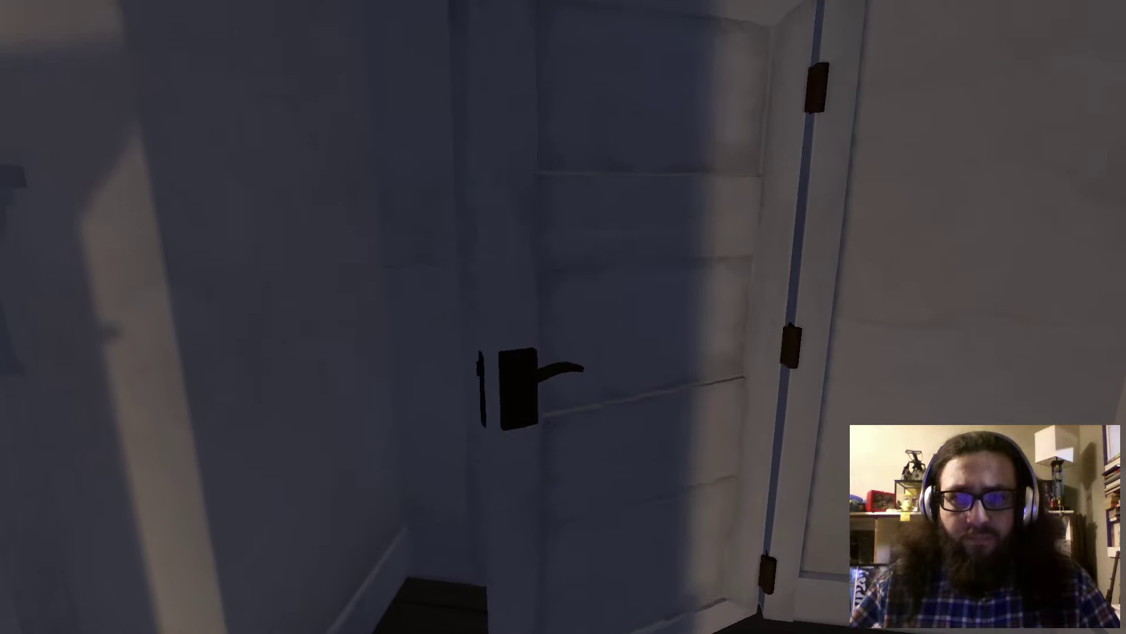
key("w")
key("w")
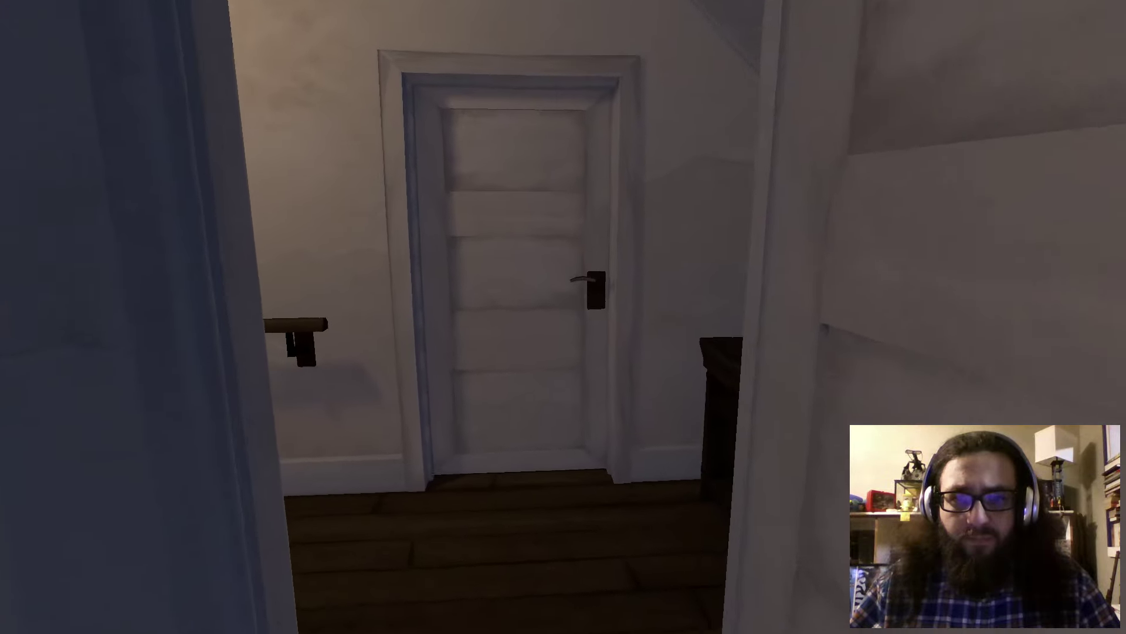
key("w")
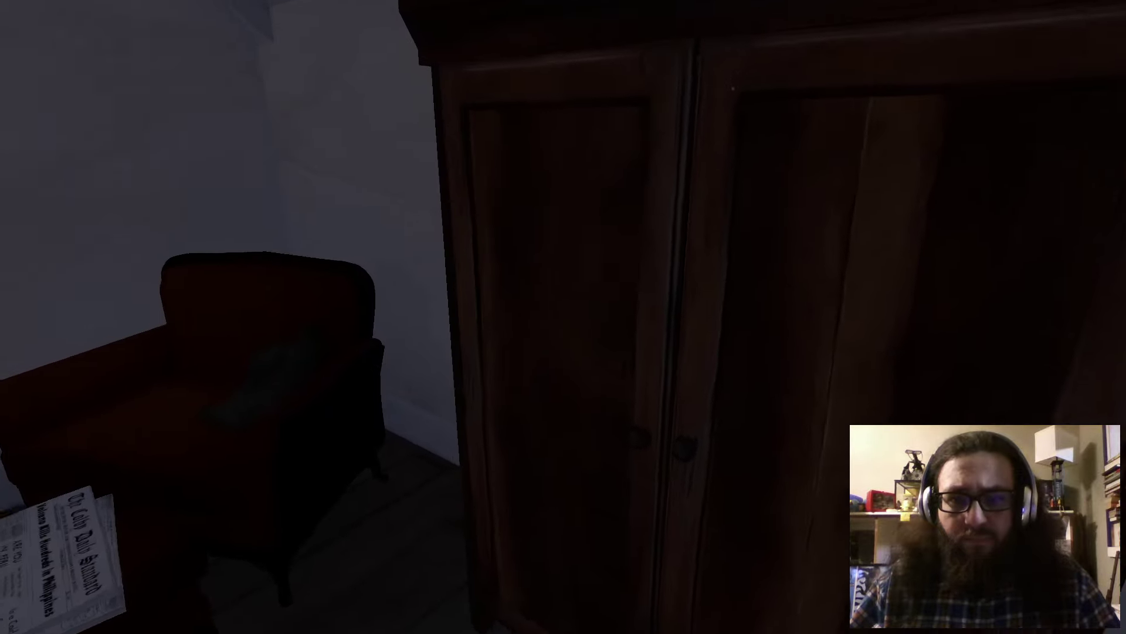
left_click(564, 317)
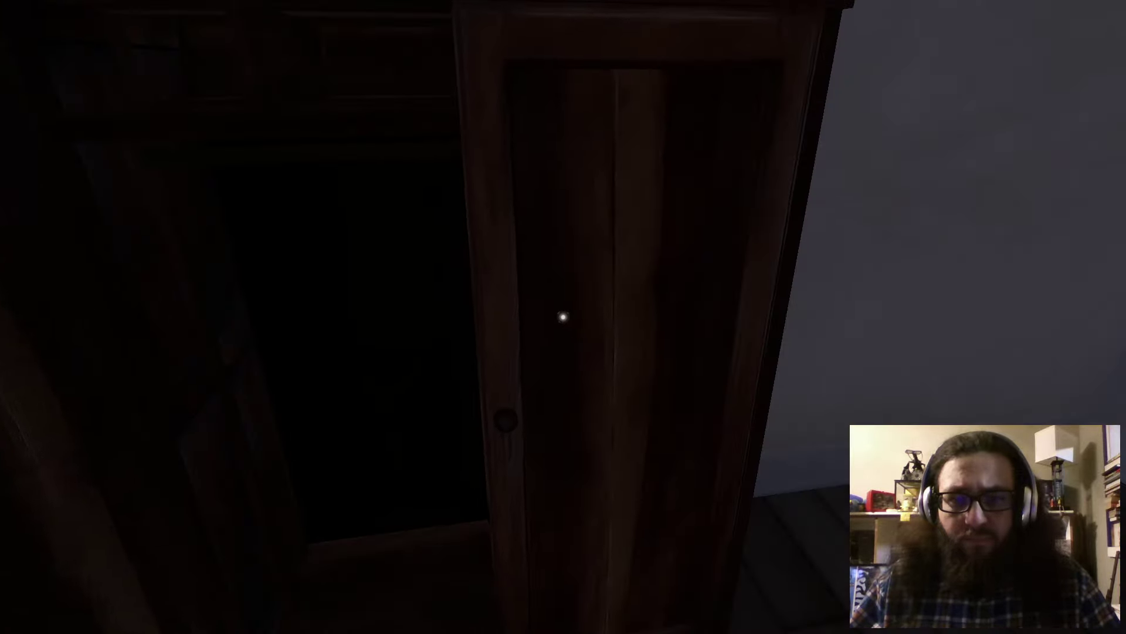
left_click(564, 316)
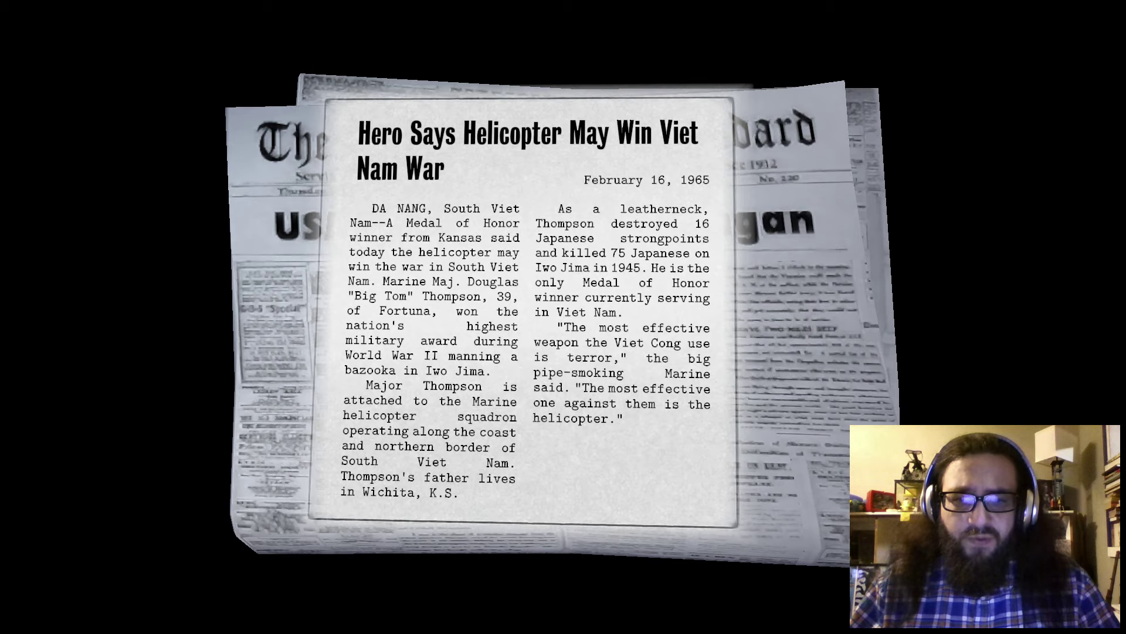
Step: Put away the newspaper and read the under-bed diary about tracing Dad to Kansas
left_click(563, 316)
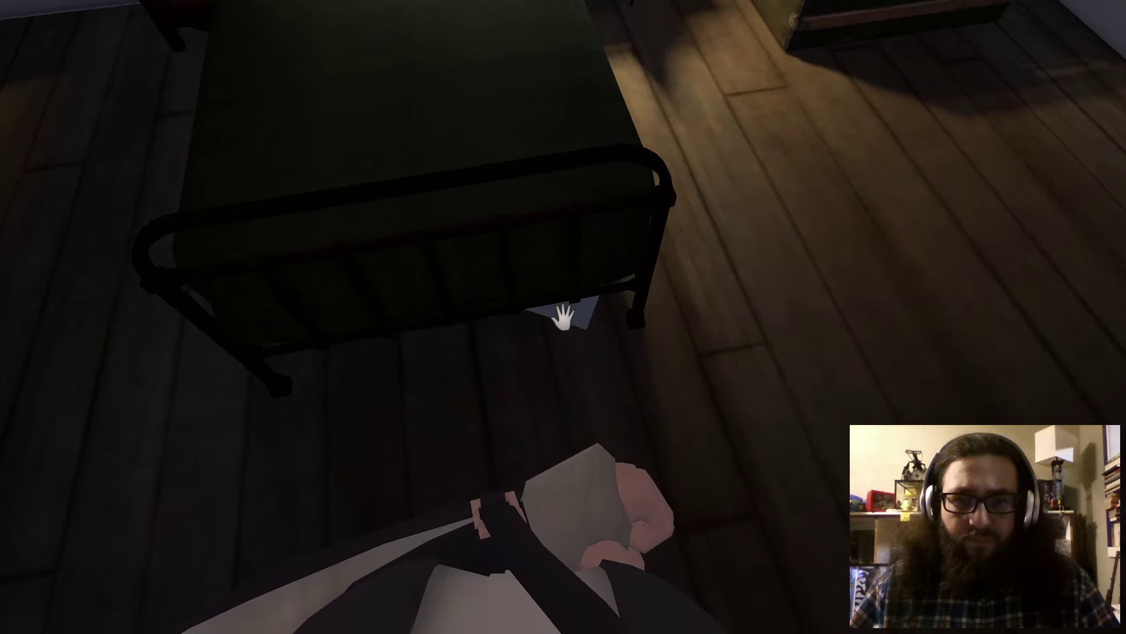
left_click(562, 317)
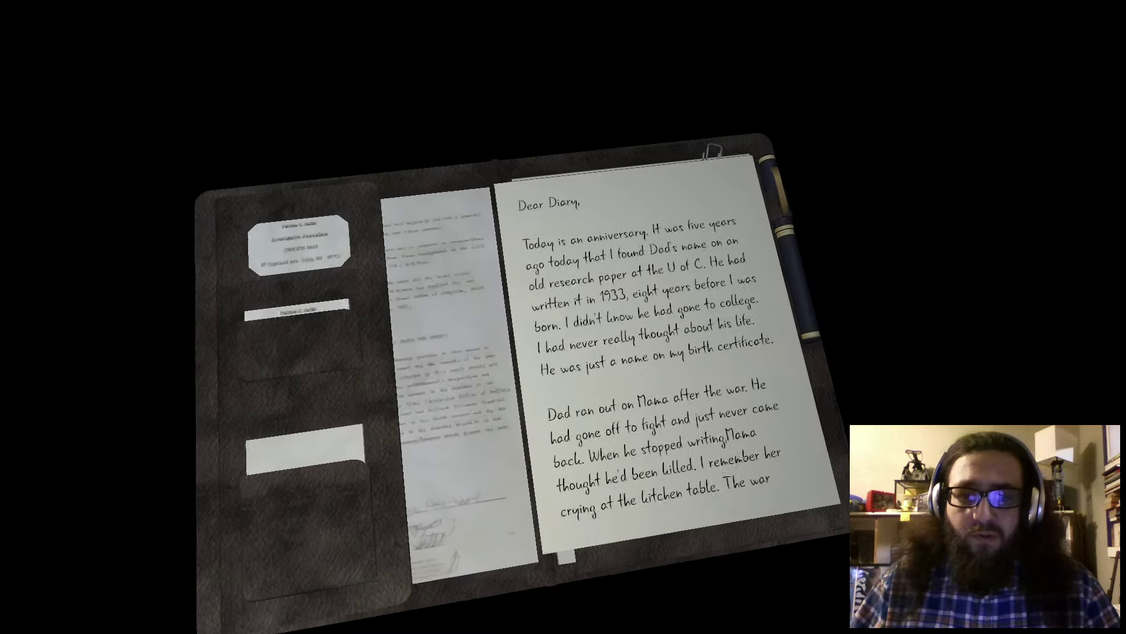
left_click(568, 326)
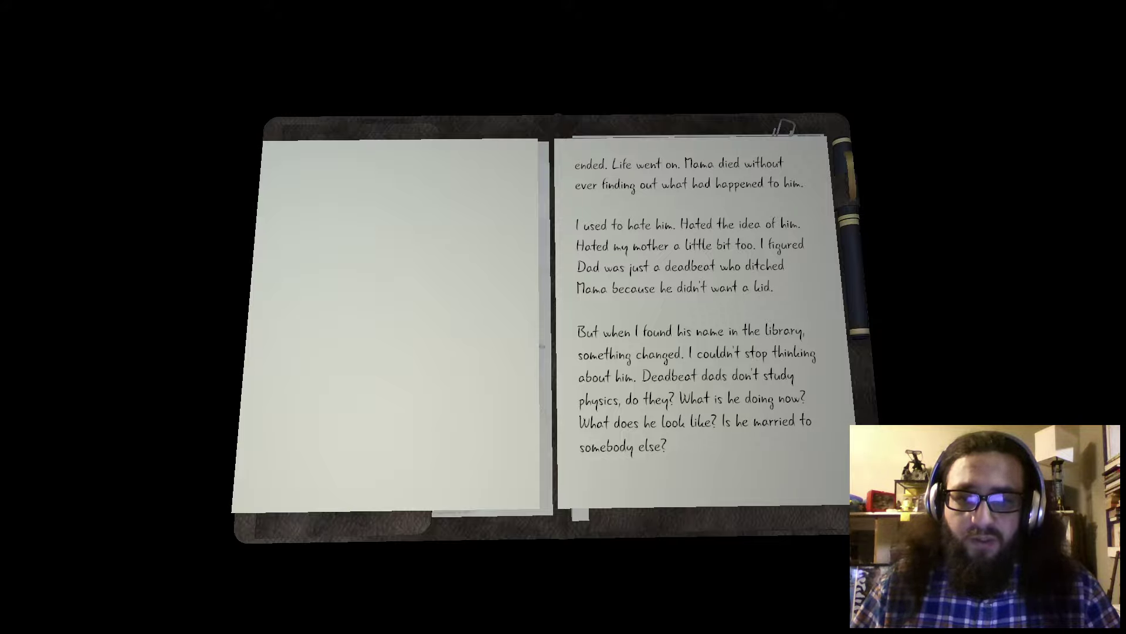
key("Right")
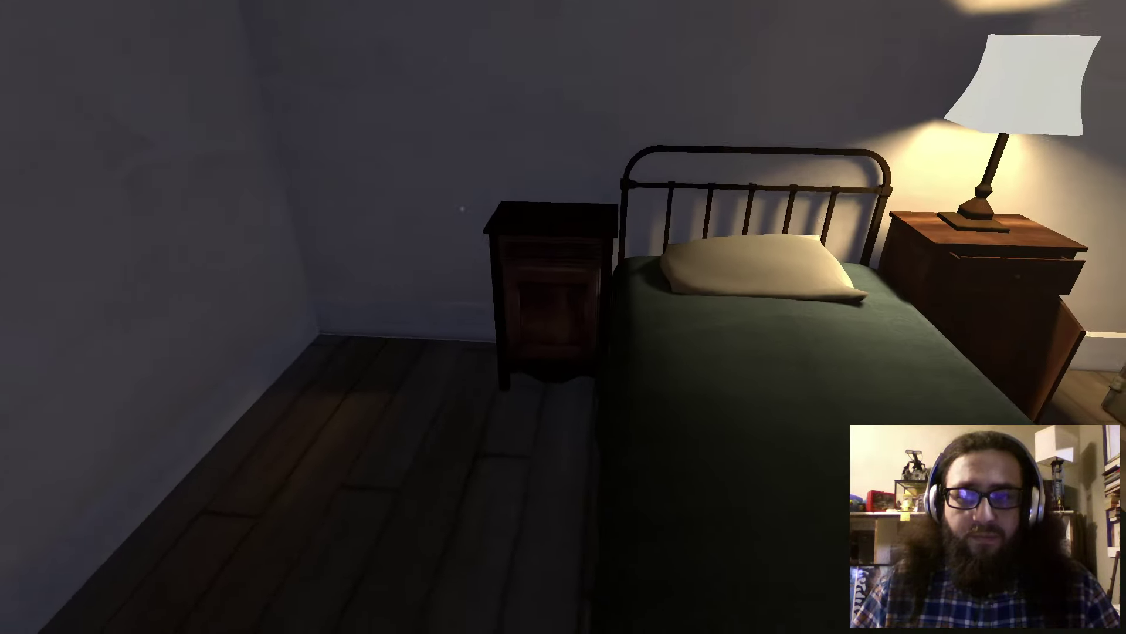
Step: Open the left nightstand's lower cabinet and take out the folder with Jo's note to Bobby
key("w")
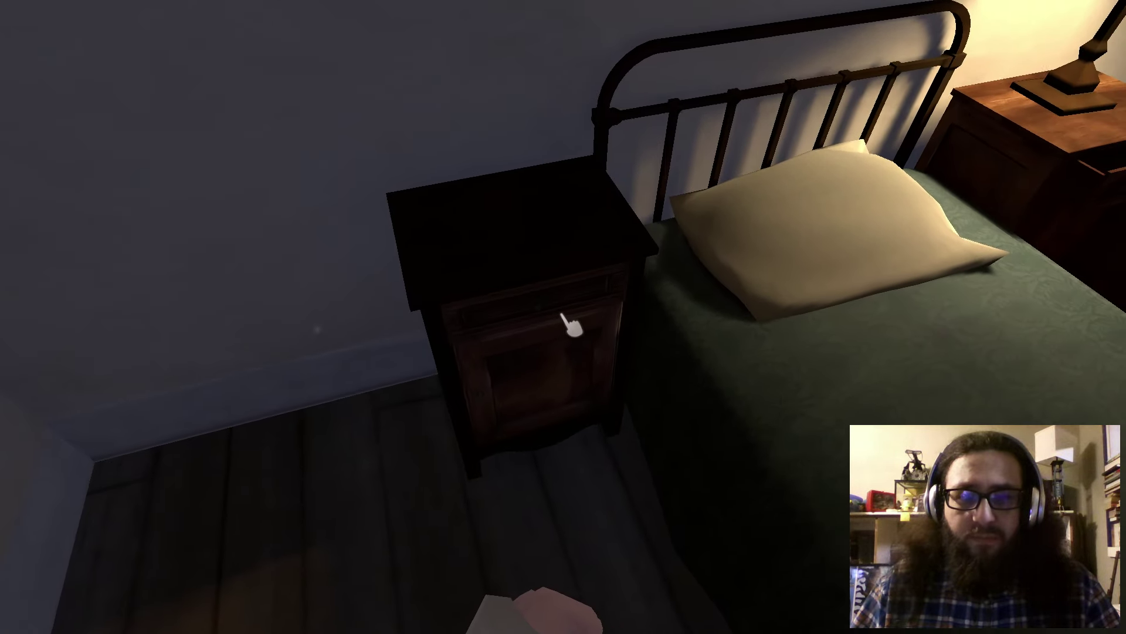
left_click(564, 318)
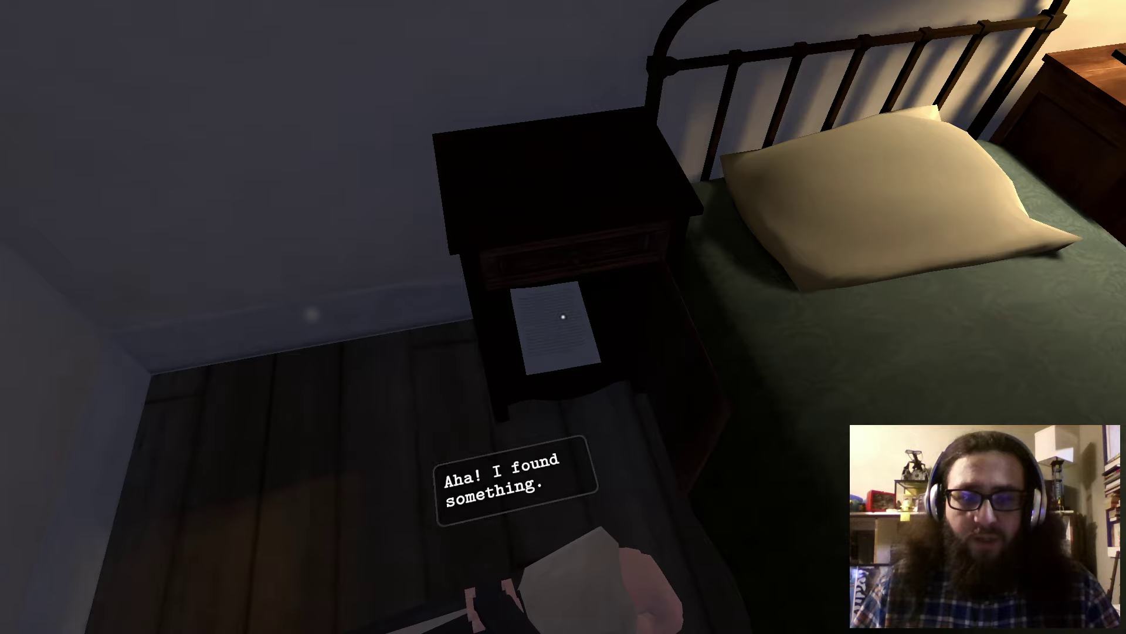
left_click(563, 317)
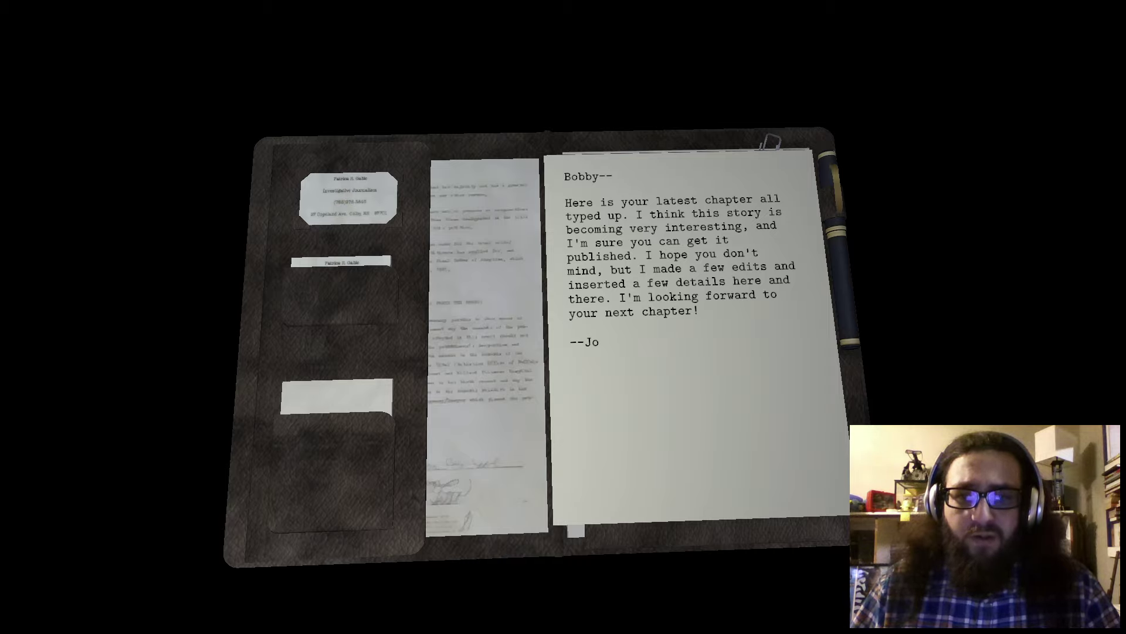
Step: Page through Bobby's Chapter 3 to its cave ending and note him as an aspiring writer
key("Right")
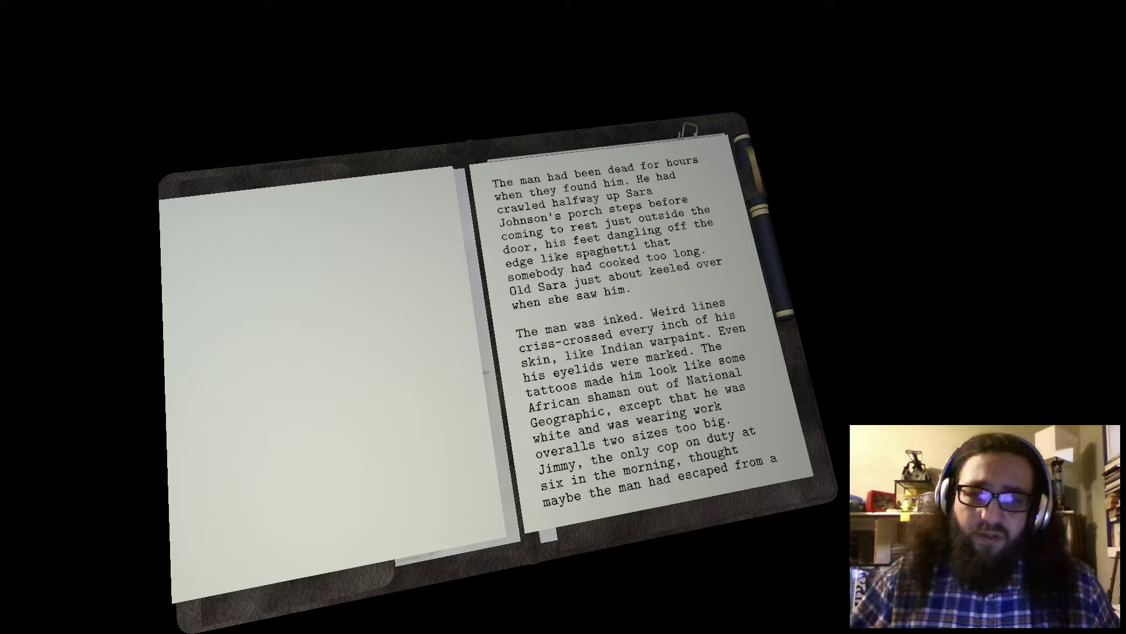
key("Right")
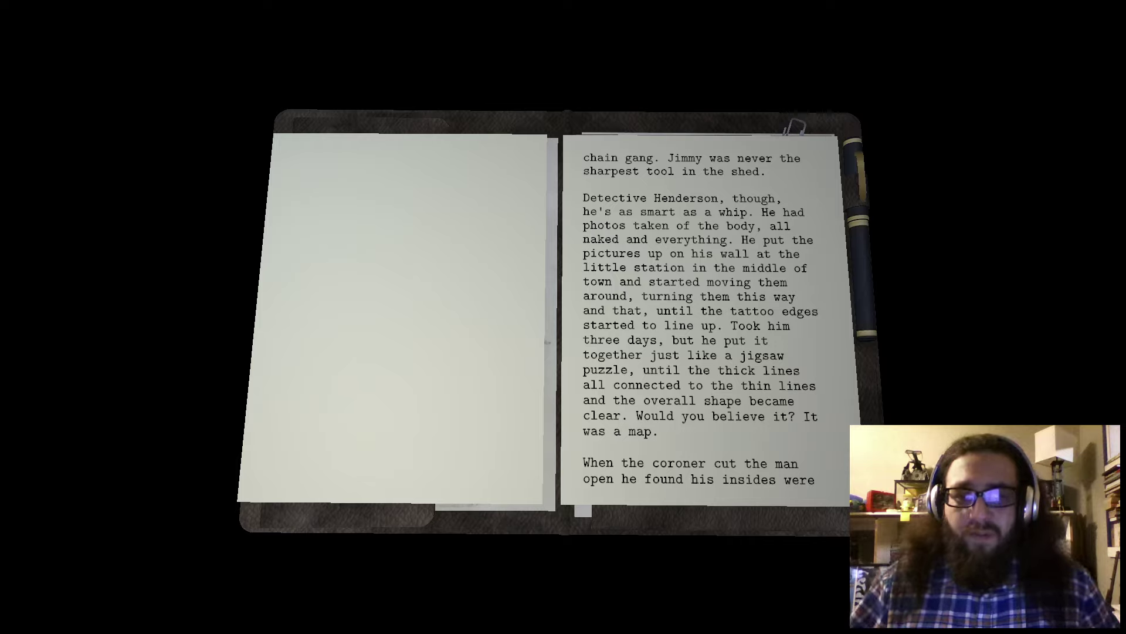
key("Right")
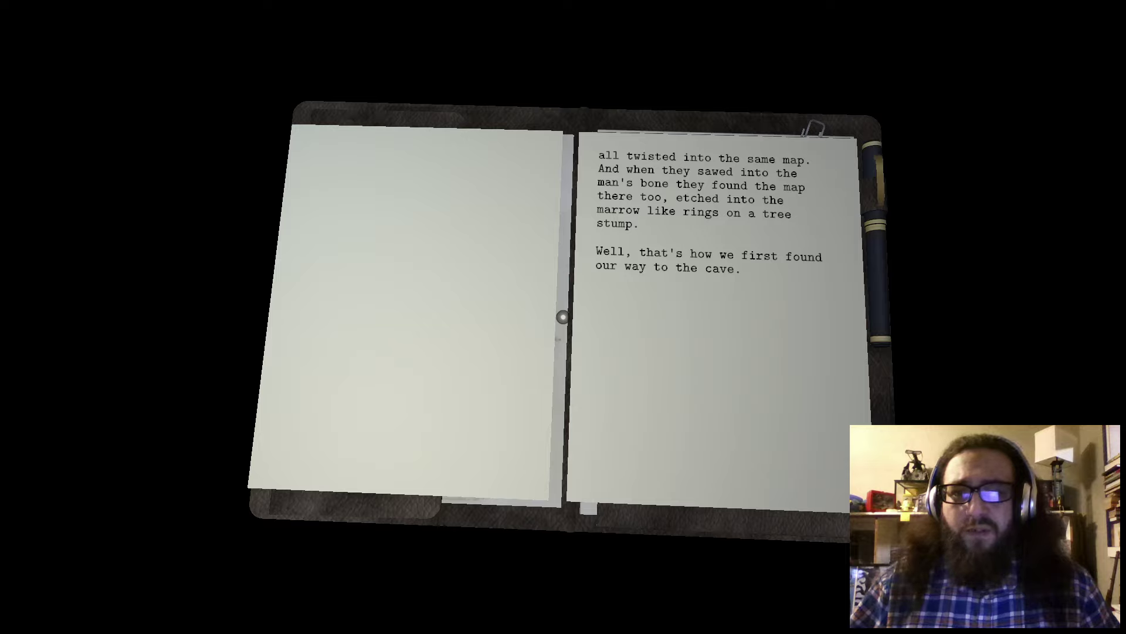
left_click(562, 317)
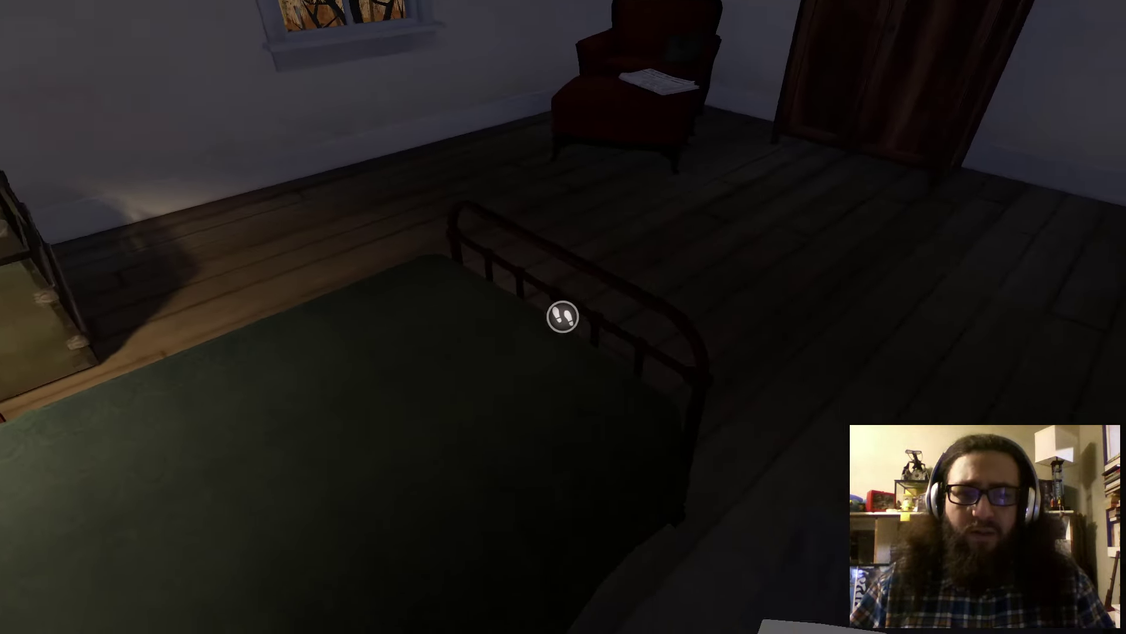
Step: Examine the headboard and large trunk, then walk up to the painted-shut window
left_click(563, 317)
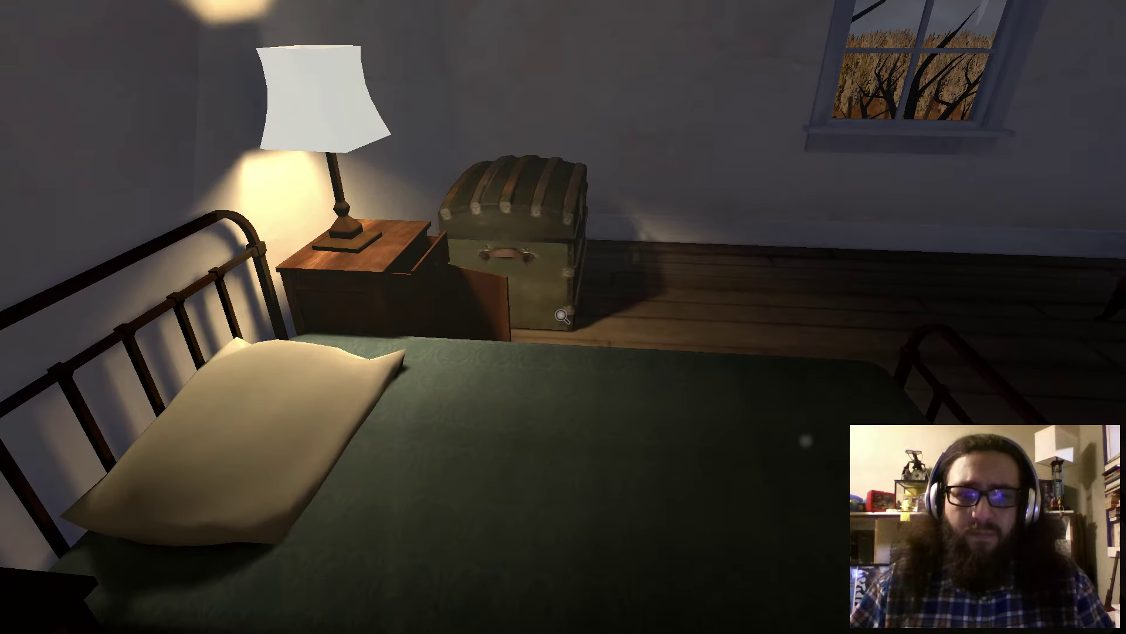
left_click(563, 317)
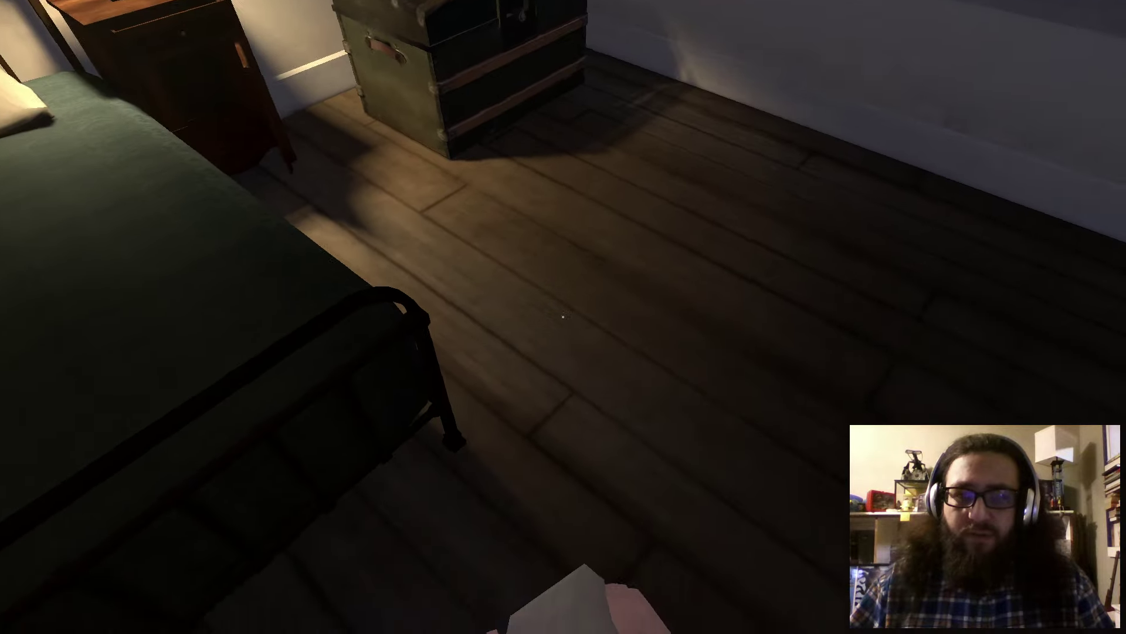
key("w")
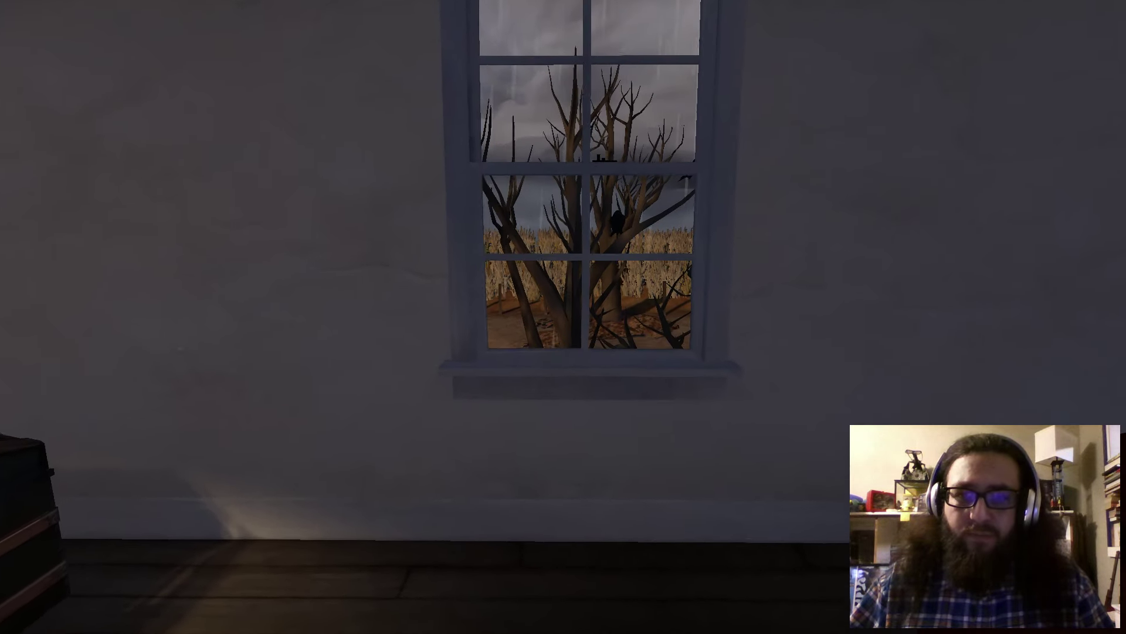
key("w")
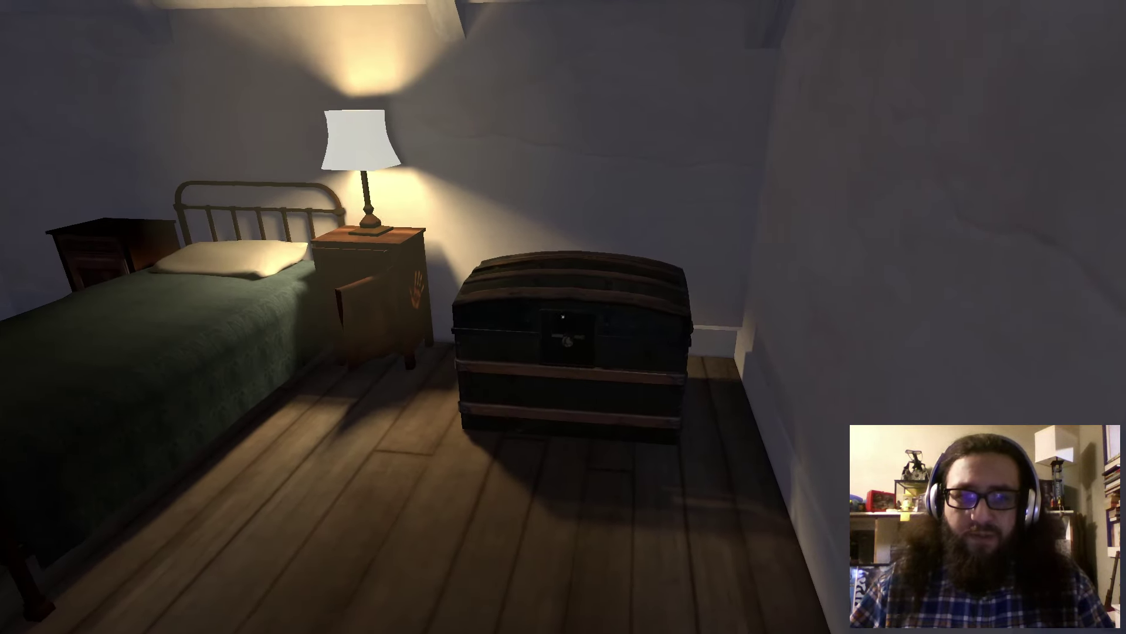
Step: Walk back to the banded trunk, then dismiss its message to view the whole bedroom
key("w")
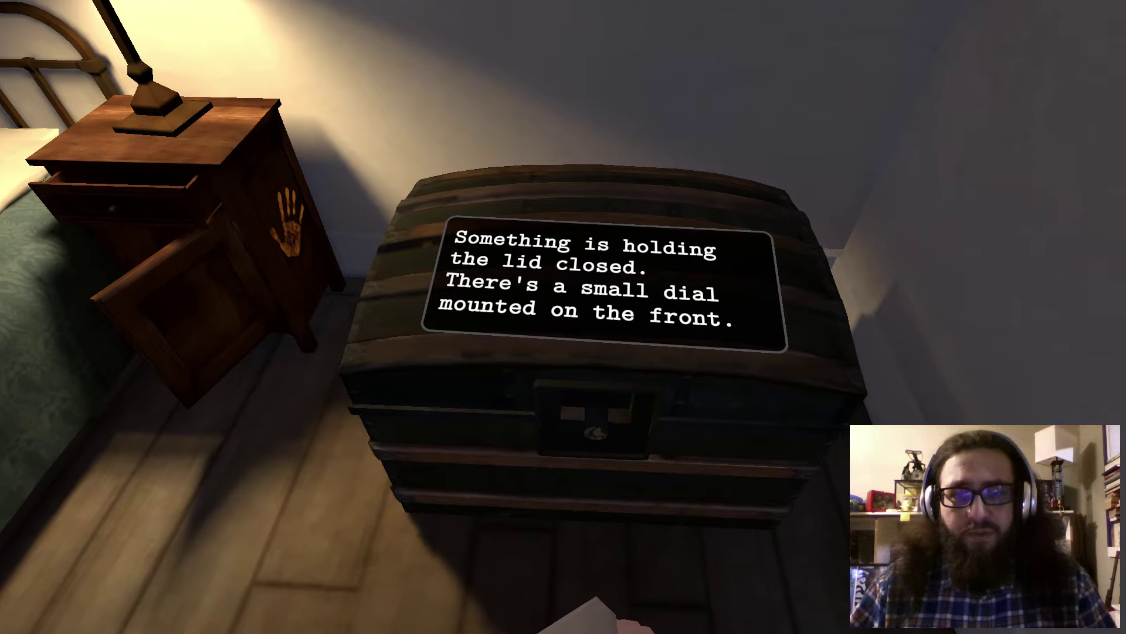
left_click(563, 317)
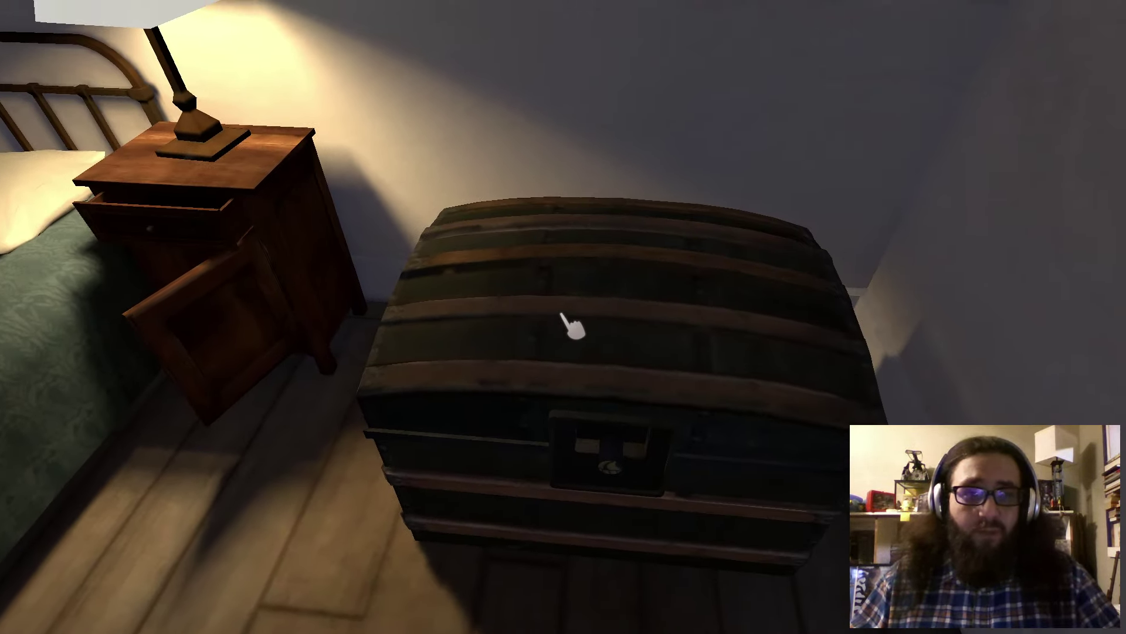
Step: Step away from the trunk to bring up the dark inventory view with the goggled mask, folder and notepad
left_click(572, 328)
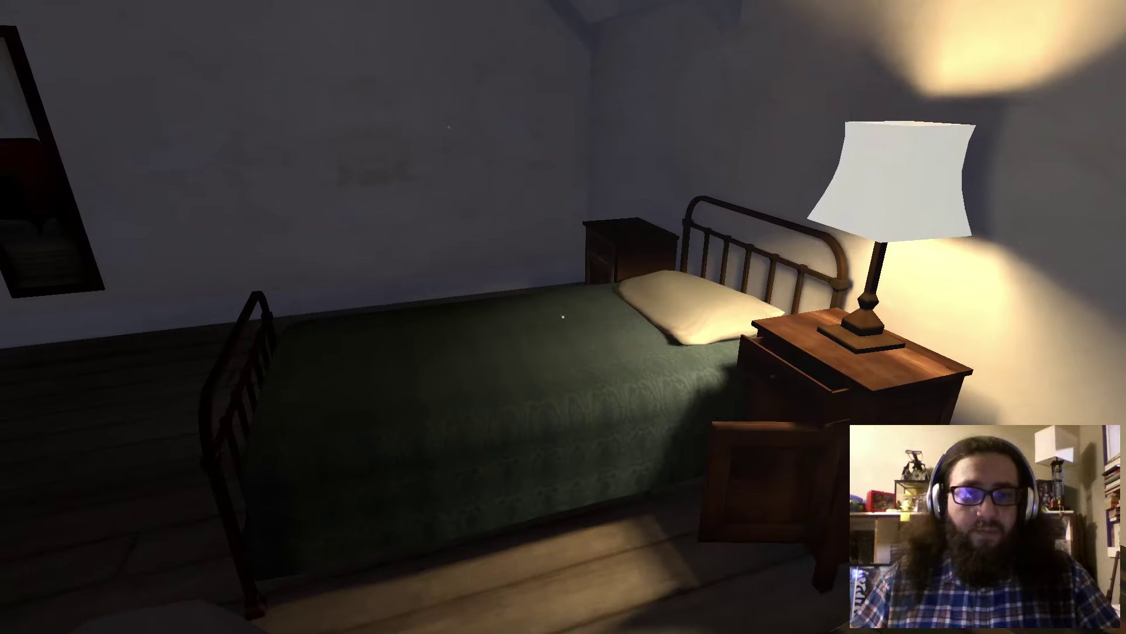